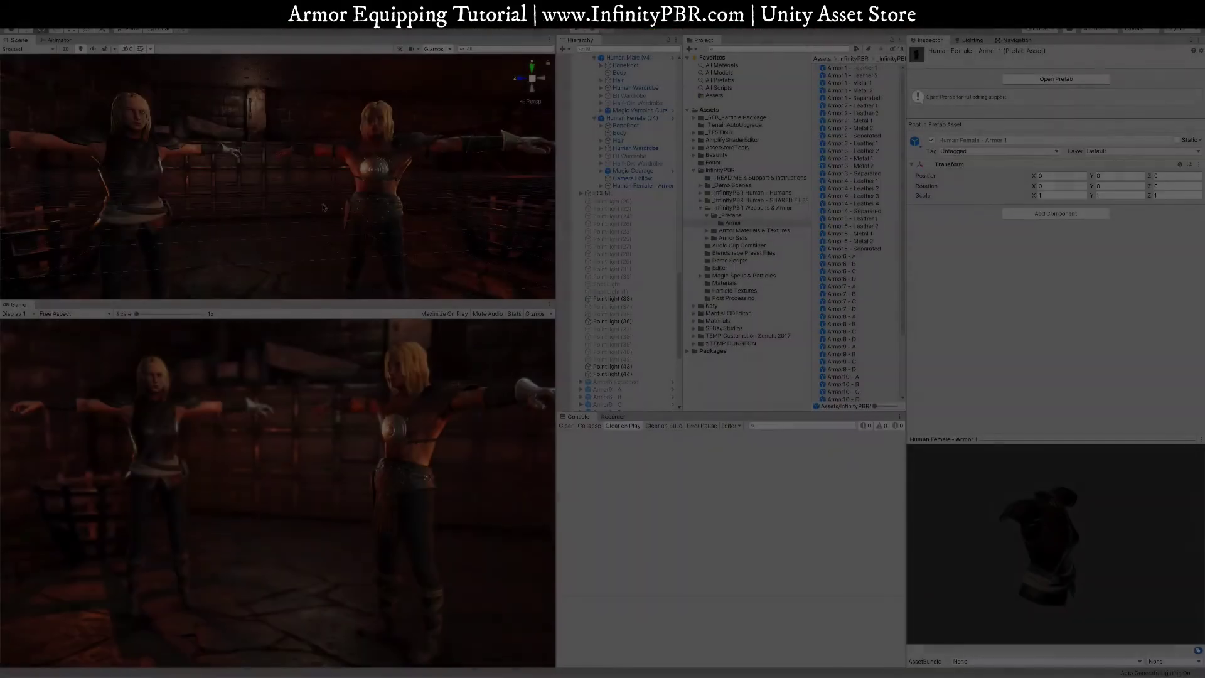
Examine the male and female characters in the dungeon scene from several angles and distances.
left_click_drag(323, 207, 371, 204, "alt")
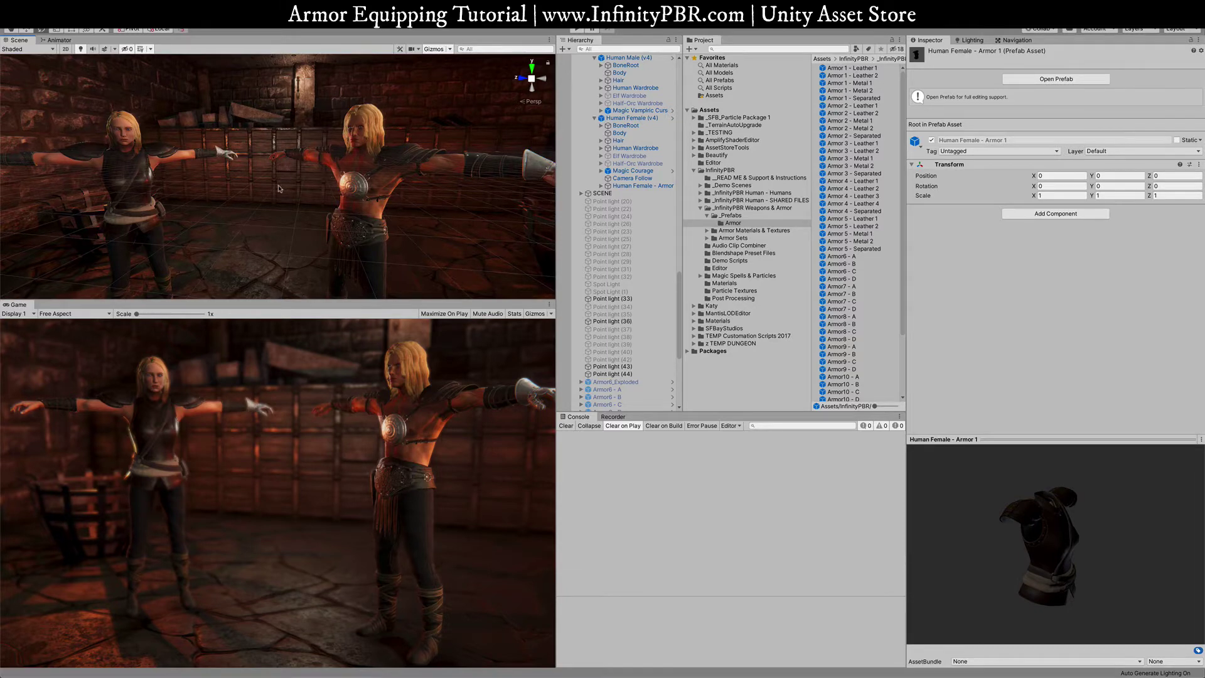
left_click_drag(318, 175, 283, 194, "alt")
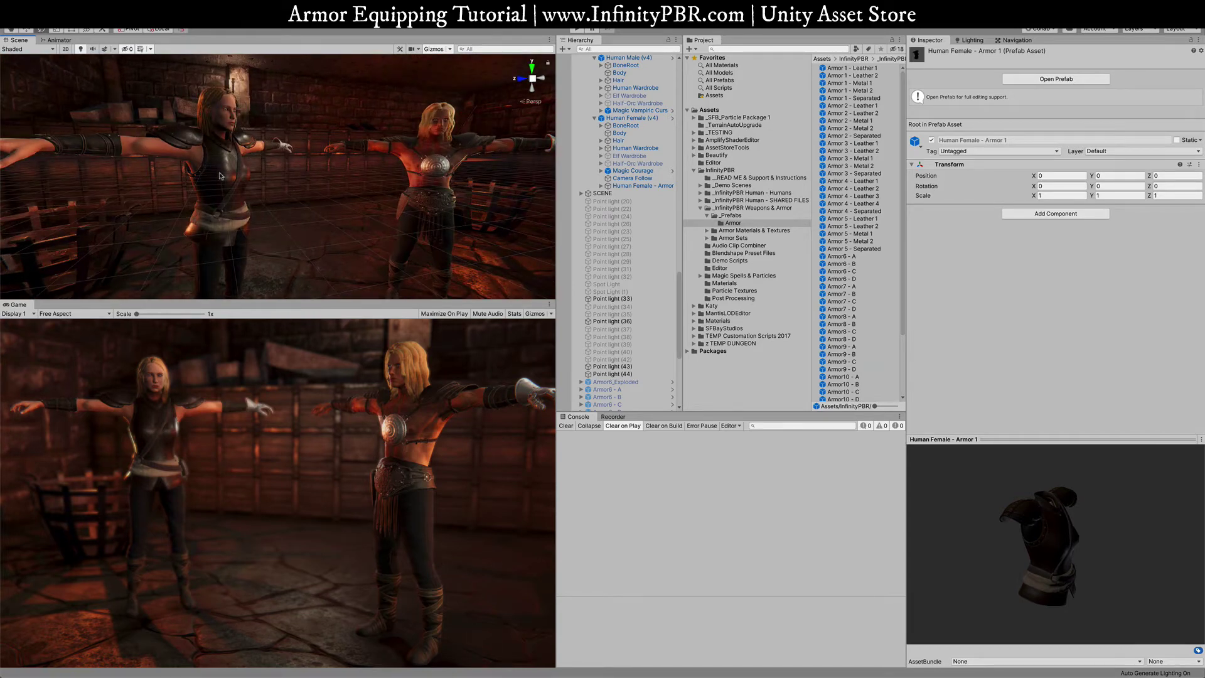
scroll(219, 175, "up", 3)
scroll(364, 174, "down", 3)
left_click_drag(365, 175, 356, 164, "alt")
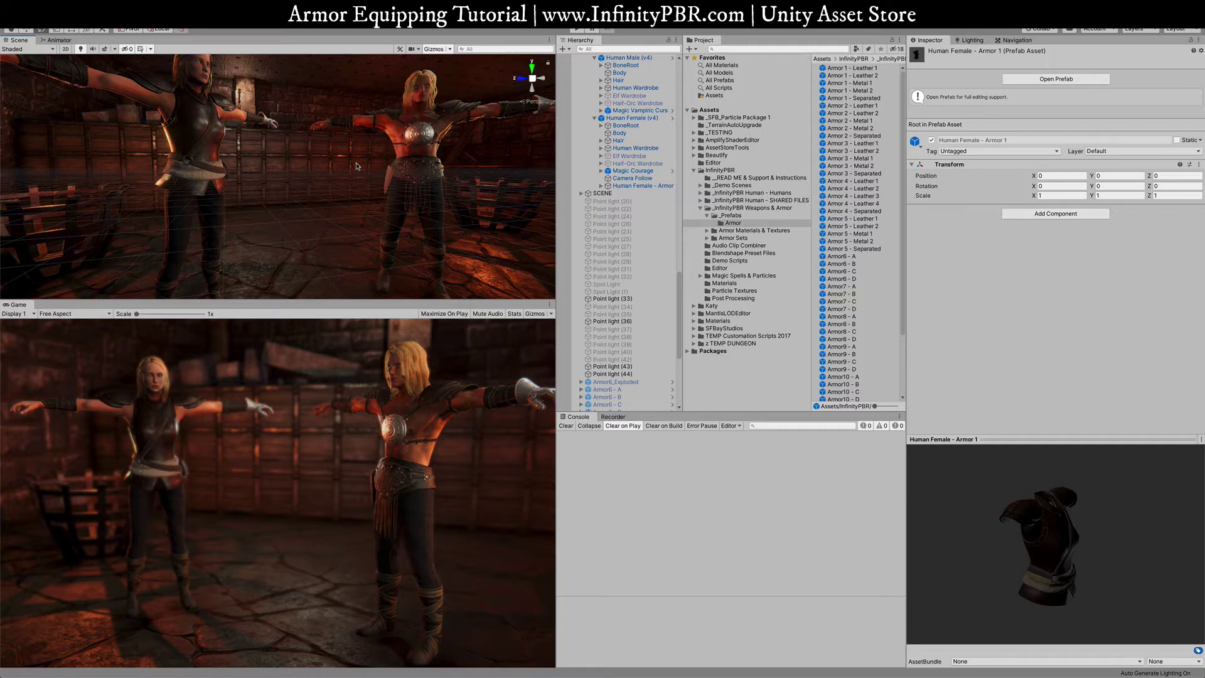
left_click_drag(356, 168, 246, 176, "alt")
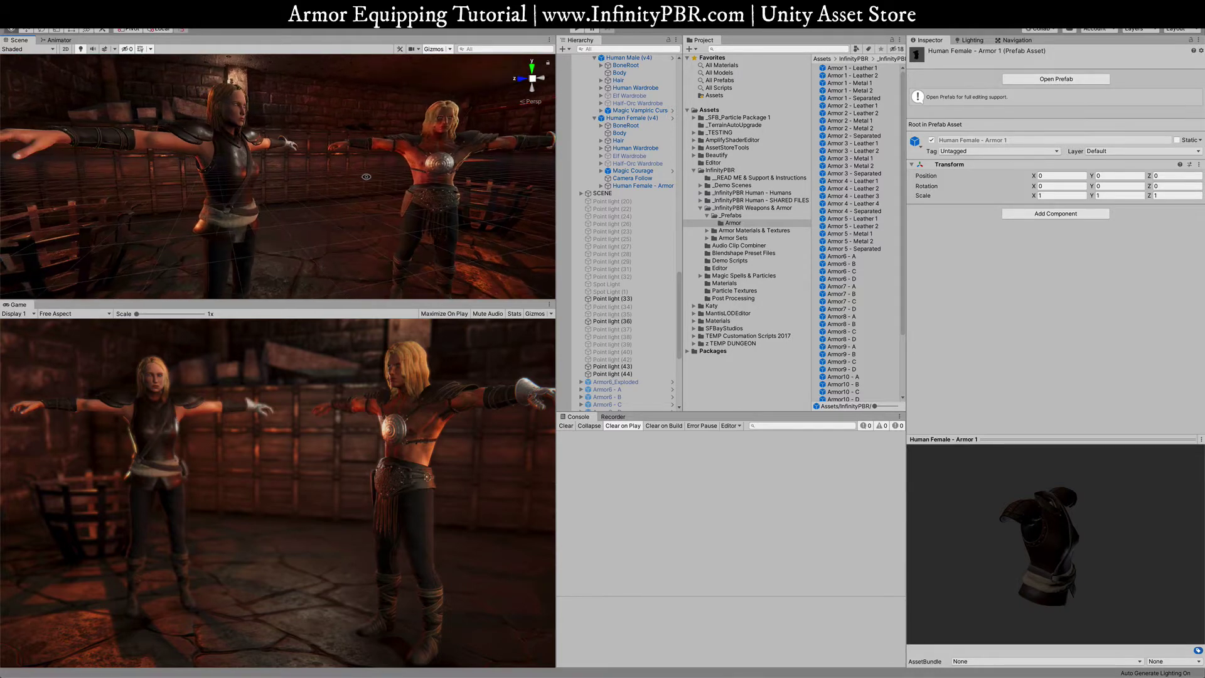
scroll(237, 176, "up", 3)
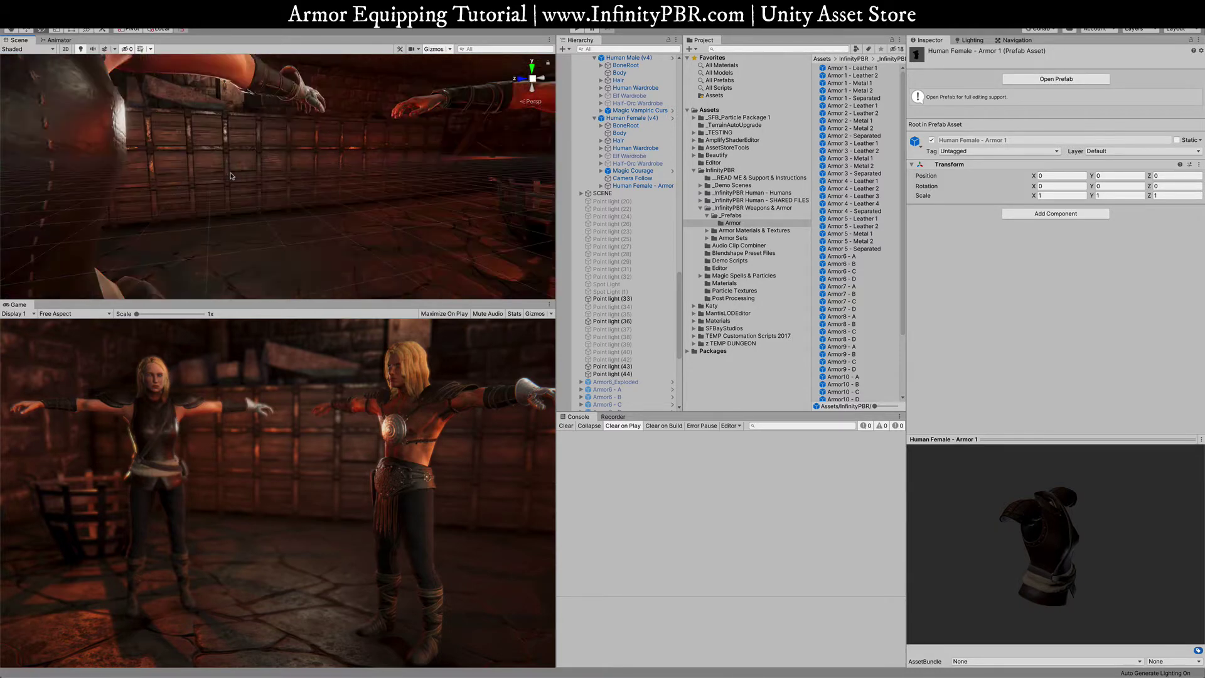
scroll(219, 178, "down", 1)
left_click_drag(219, 178, 297, 181, "alt")
scroll(283, 156, "down", 6)
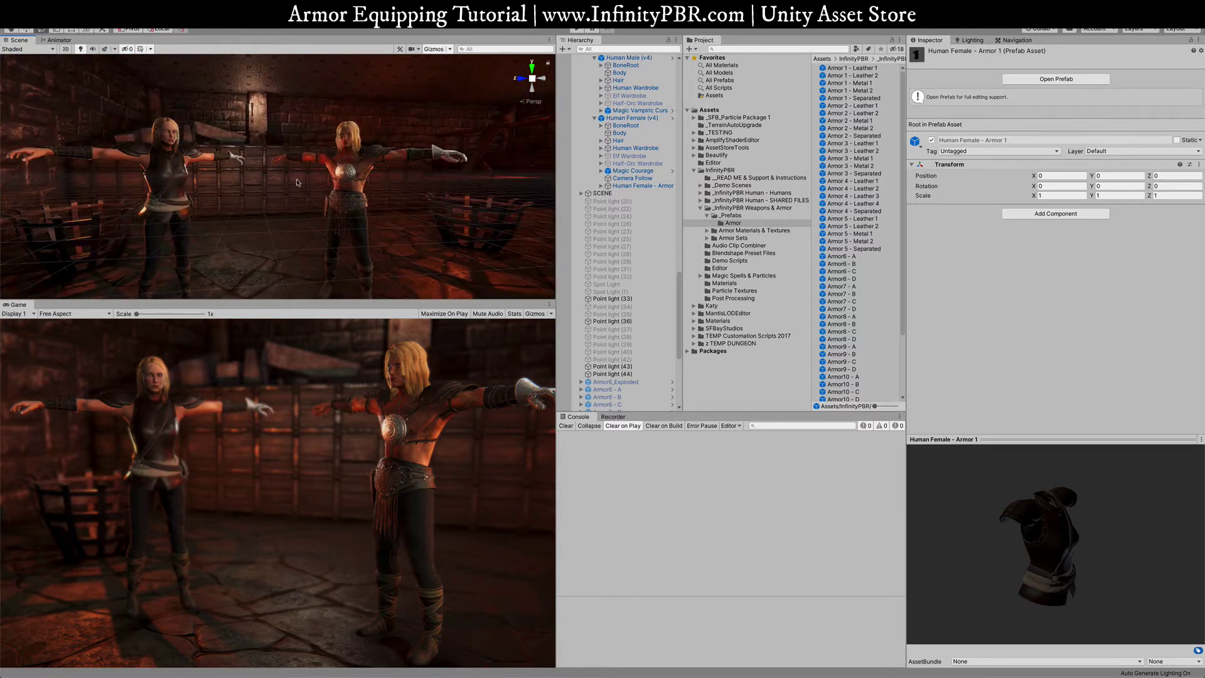
Open the Human Male (v4) prefab for isolated editing.
scroll(615, 214, "up", 3)
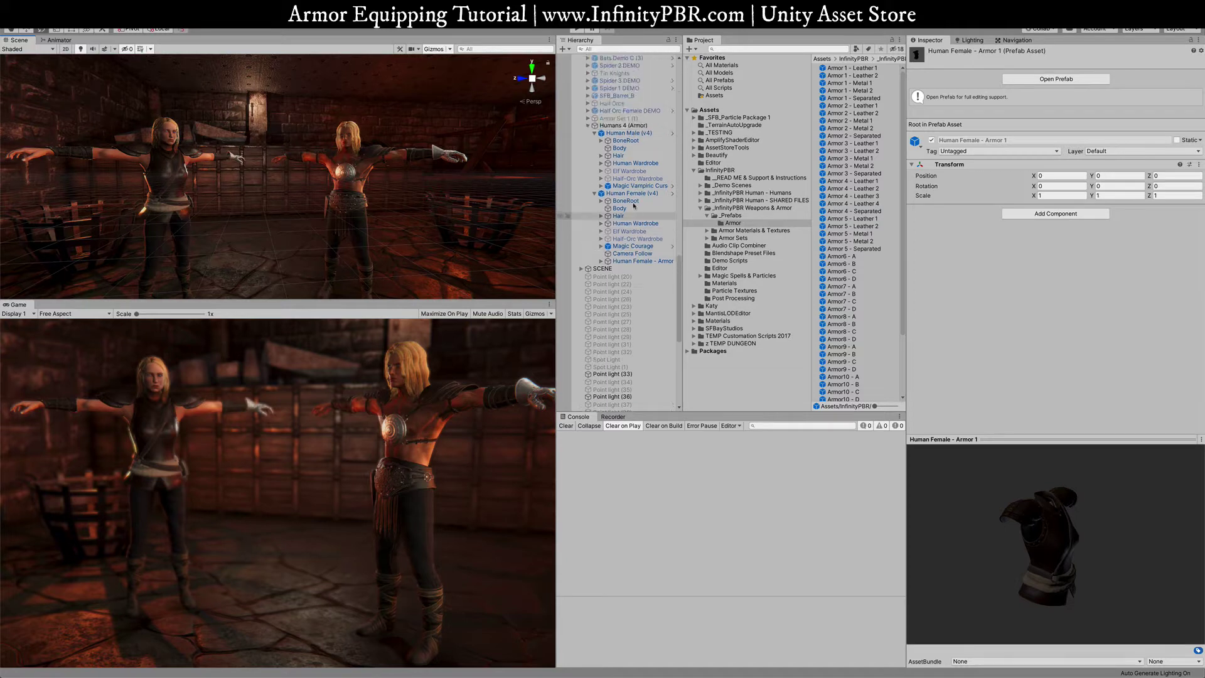
left_click(631, 133)
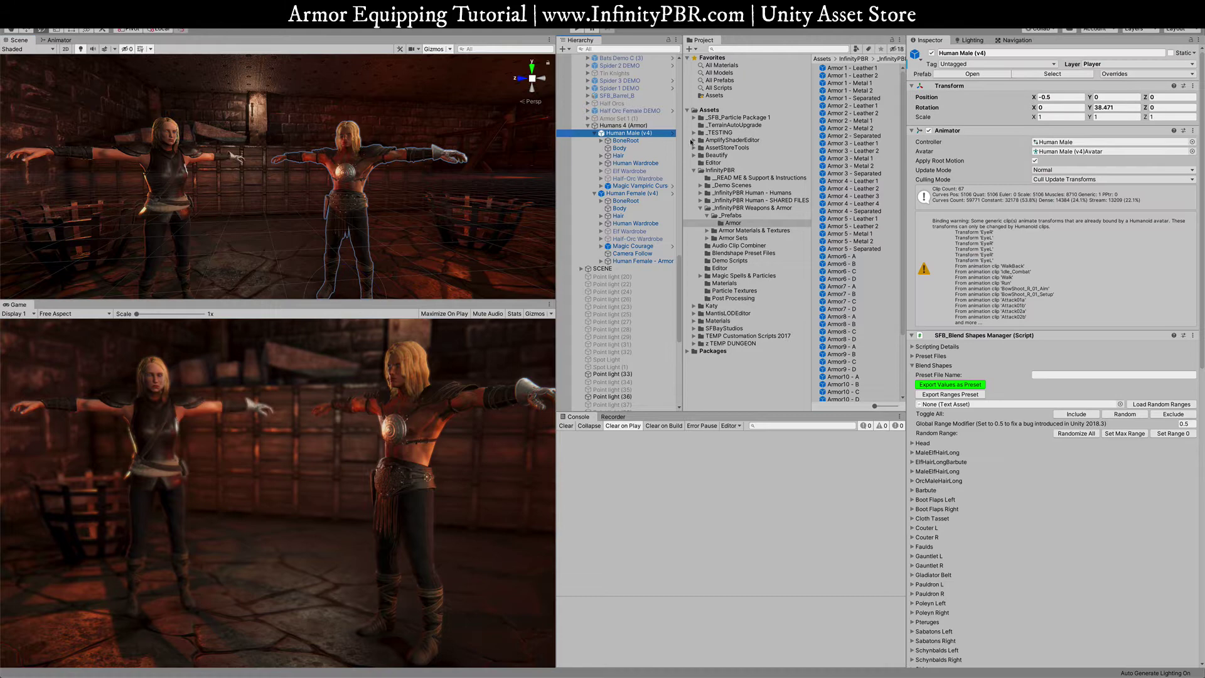
left_click(673, 133)
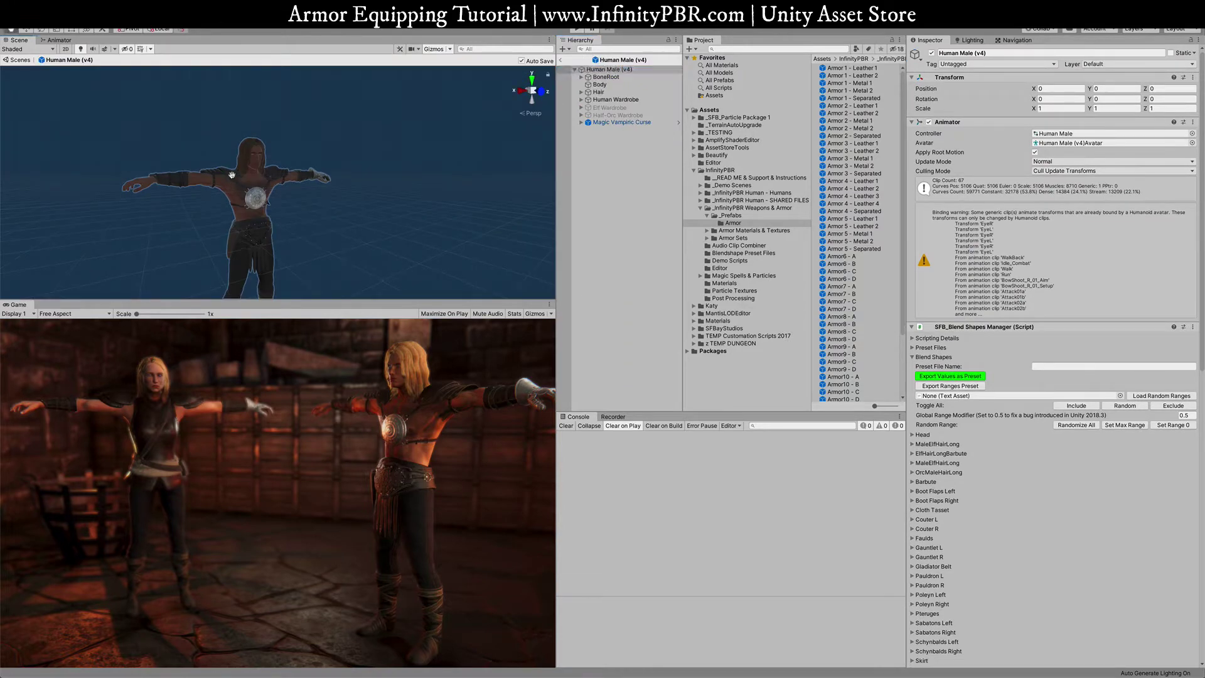
middle_click_drag(231, 175, 251, 143)
Add the Human Male - Armor 1 through Armor 5 prefabs from the Armor prefabs folder as children of Human Male (v4).
left_click(731, 216)
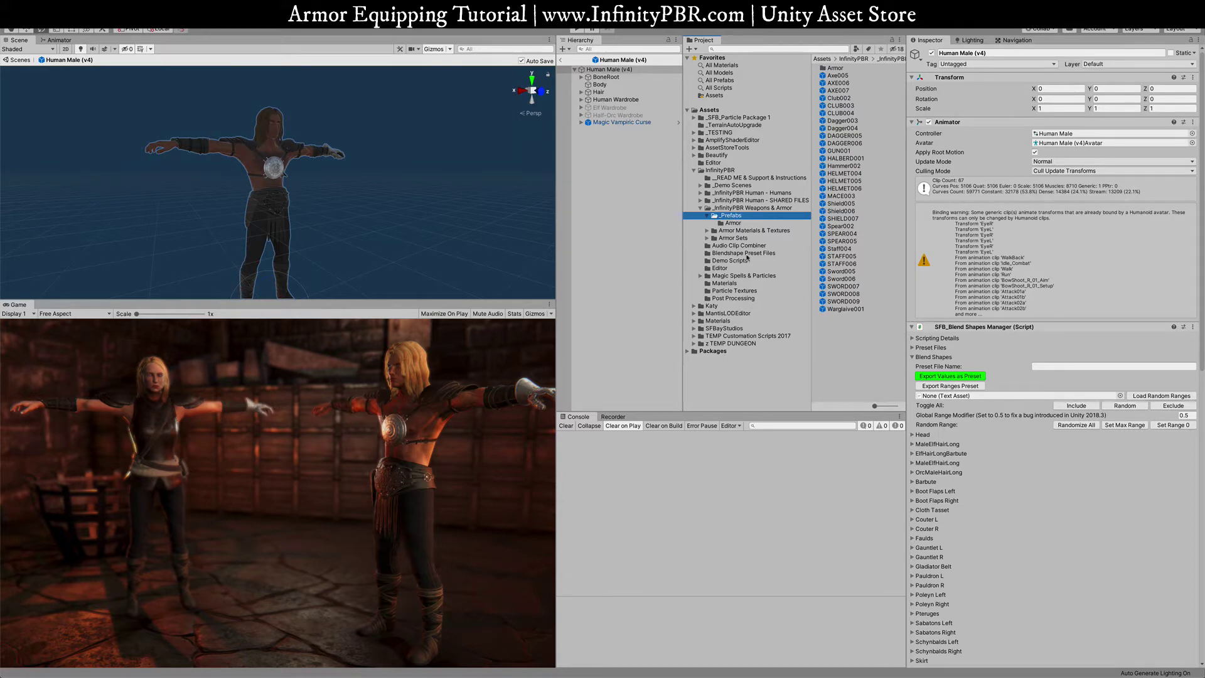
left_click(733, 223)
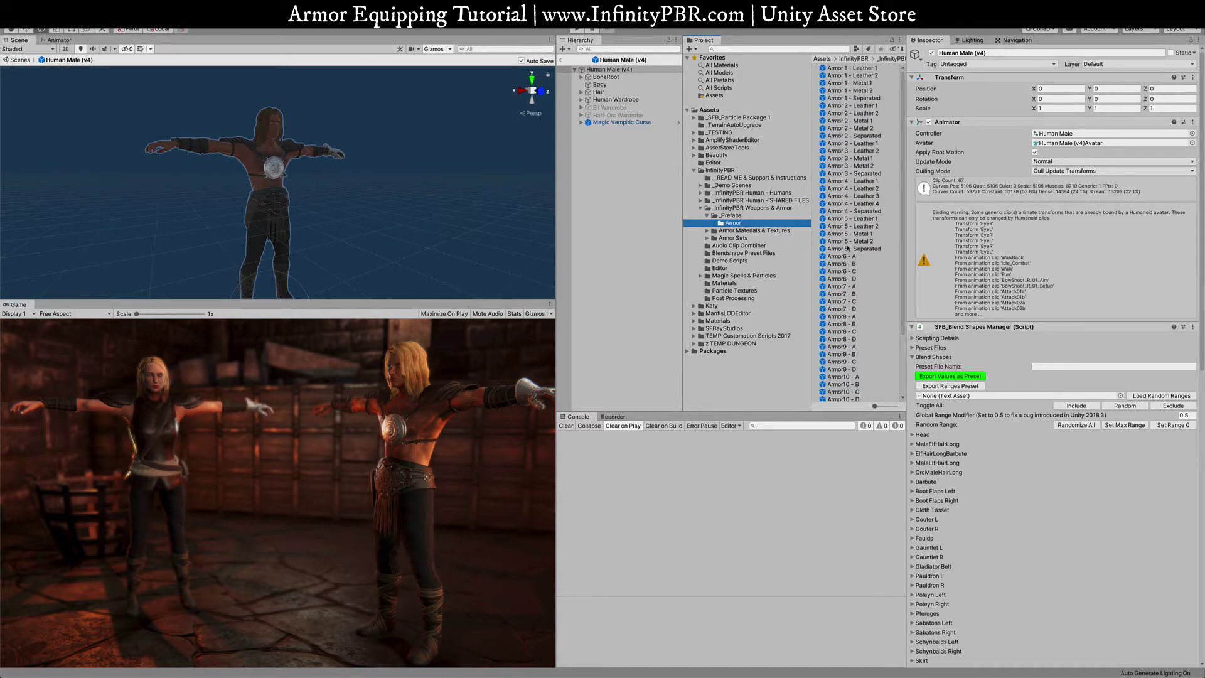
scroll(847, 251, "down", 3)
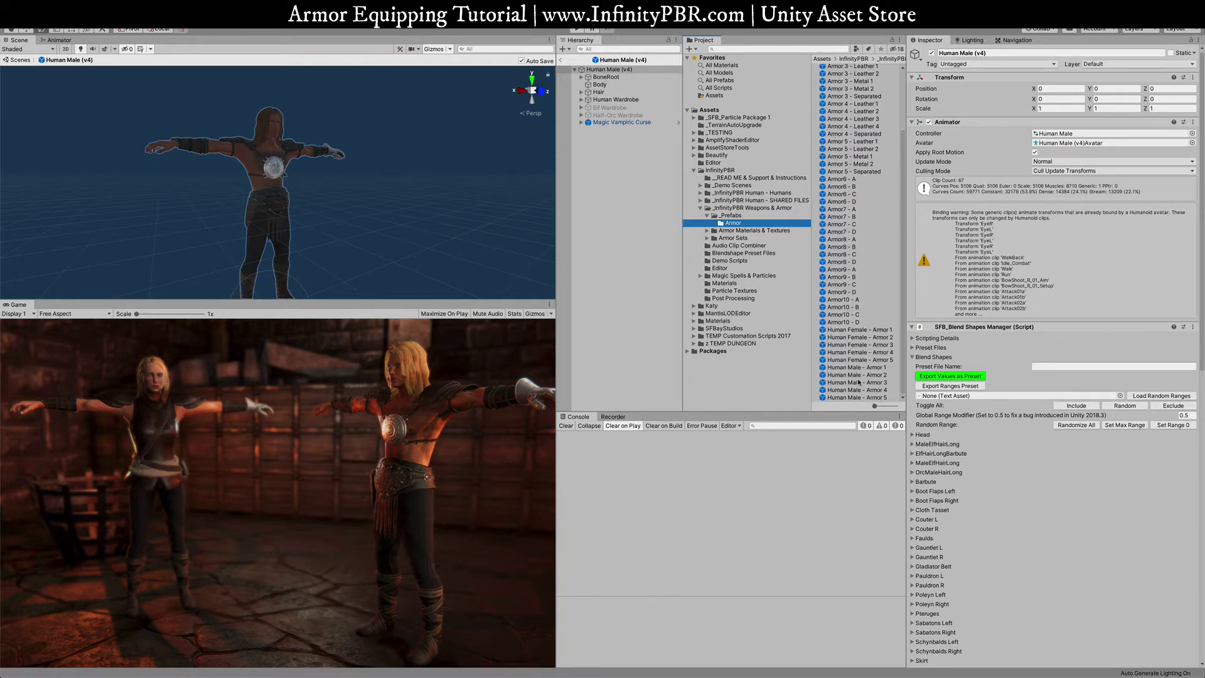
scroll(849, 155, "up", 3)
scroll(847, 147, "down", 3)
left_click(848, 368)
left_click(849, 398, "shift")
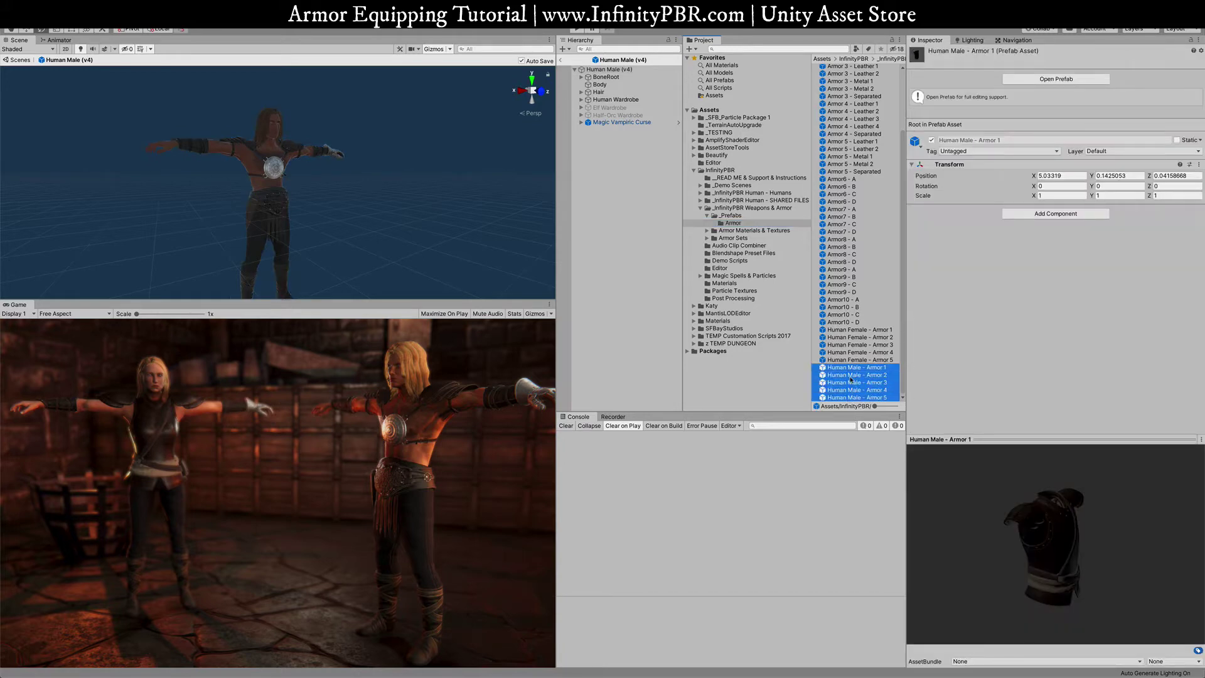
left_click_drag(850, 372, 602, 119)
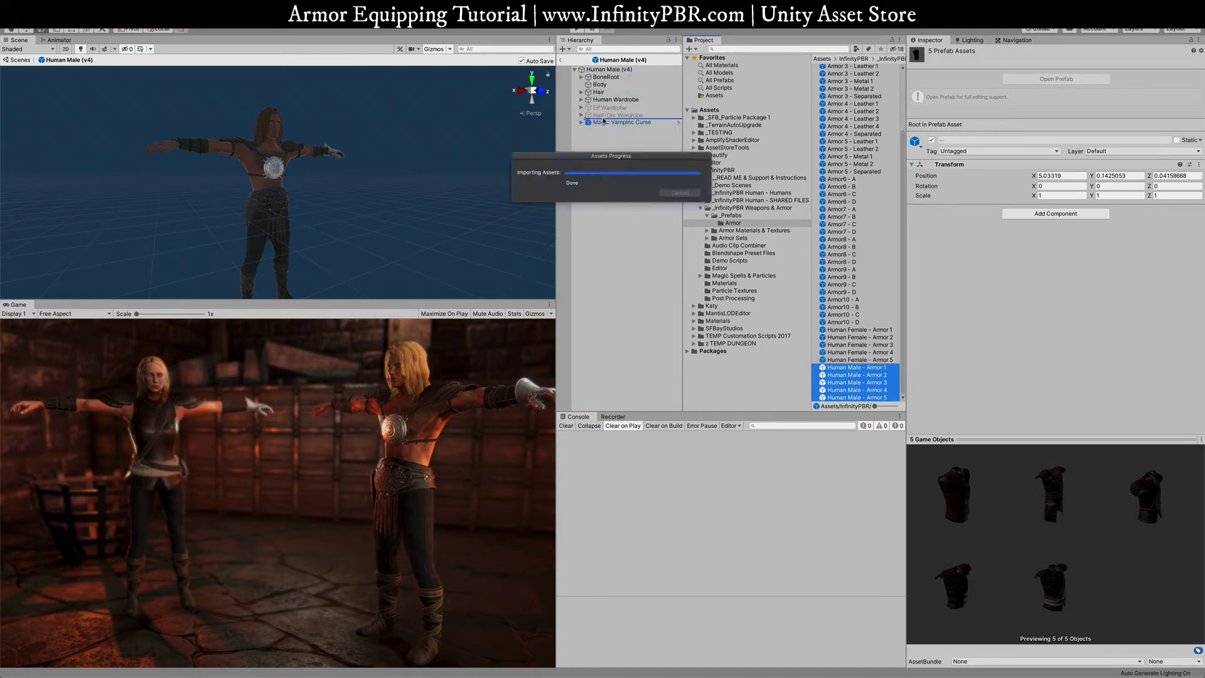
Completely unpack the five Human Male - Armor prefabs inside the character.
left_click(628, 153)
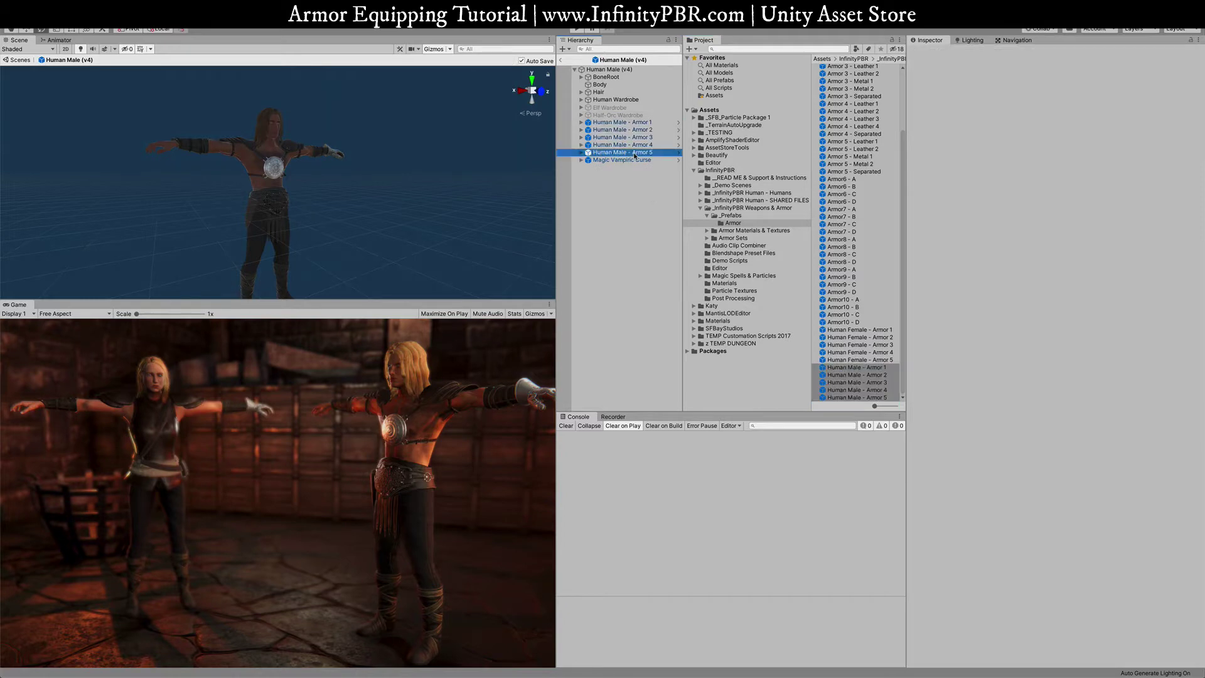
left_click(597, 123, "shift")
right_click(598, 124)
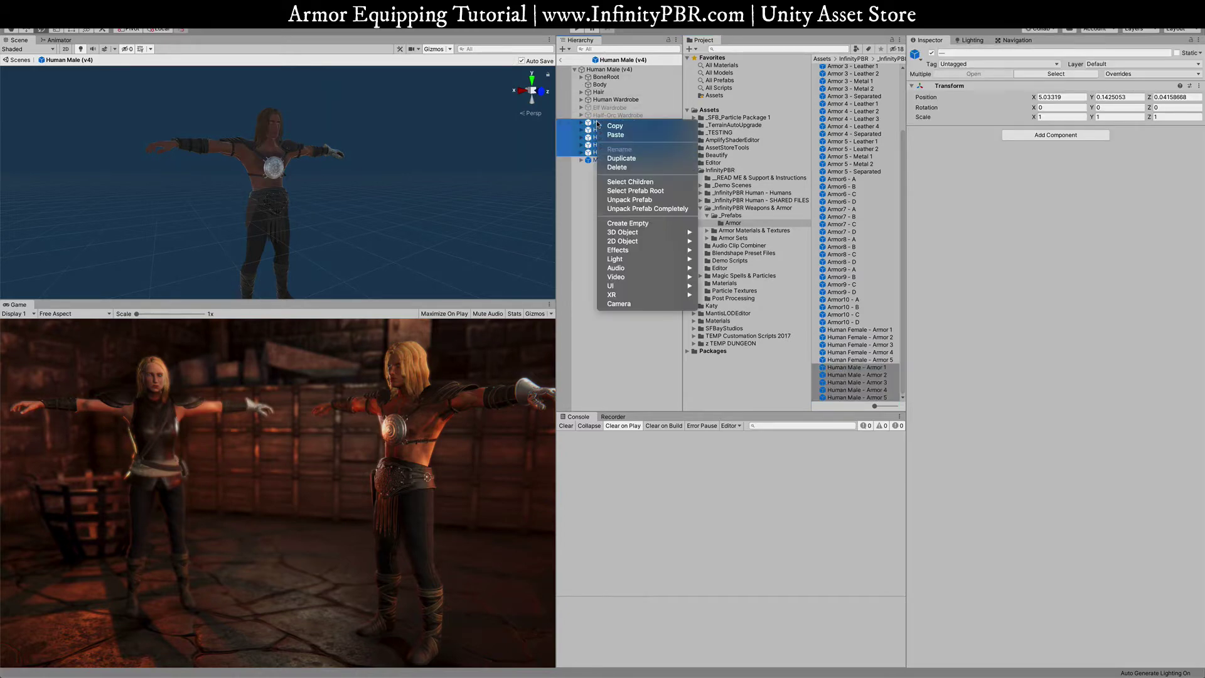
left_click(651, 210)
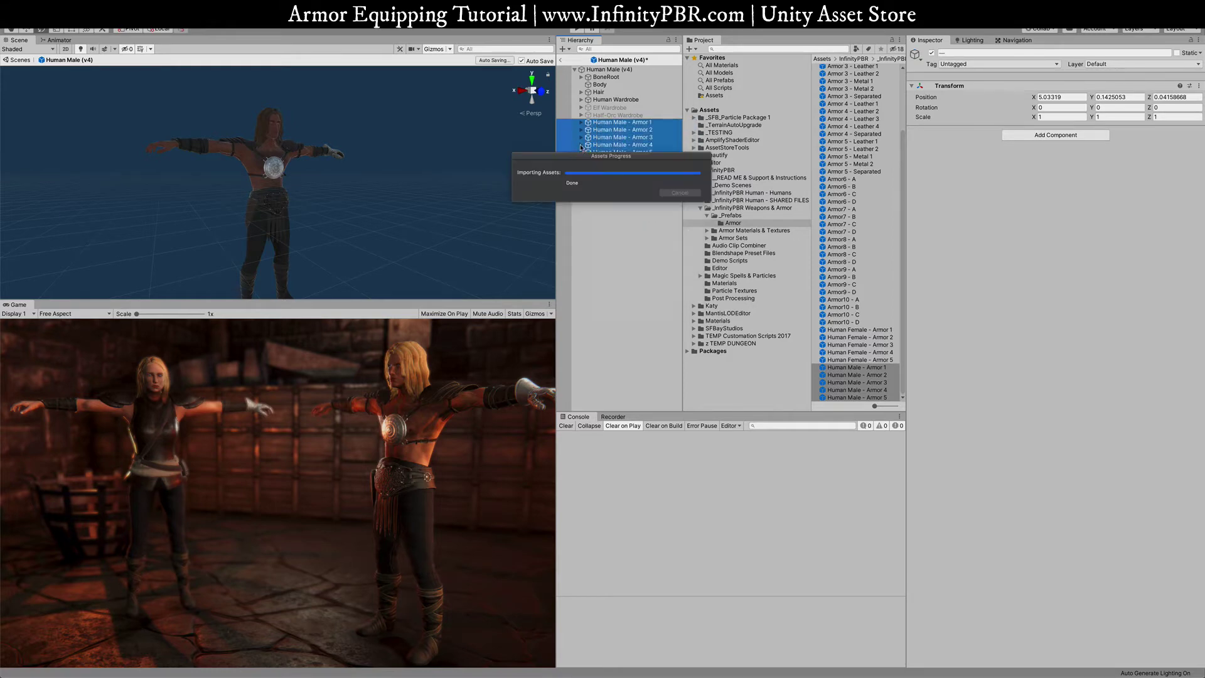
Set the position of all five Human Male - Armor objects to X 0, Y 0, Z 0 so they align with the character.
left_click(582, 153)
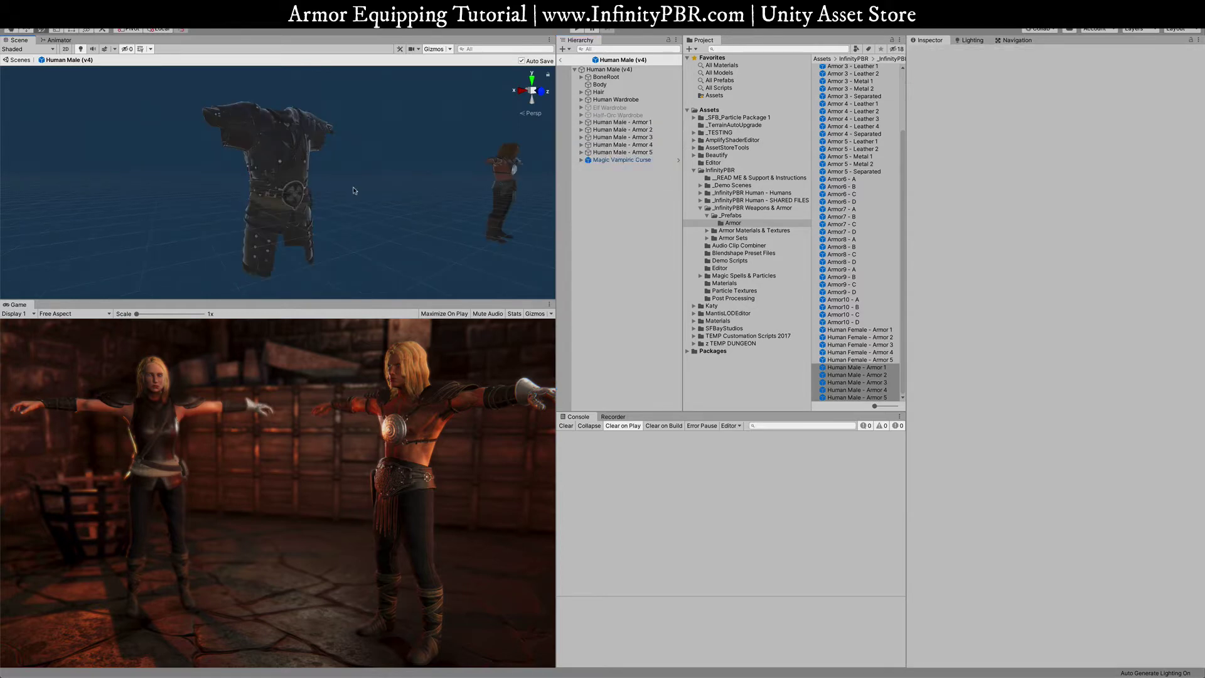
left_click_drag(477, 200, 405, 200, "alt")
left_click(631, 122)
left_click(631, 152, "shift")
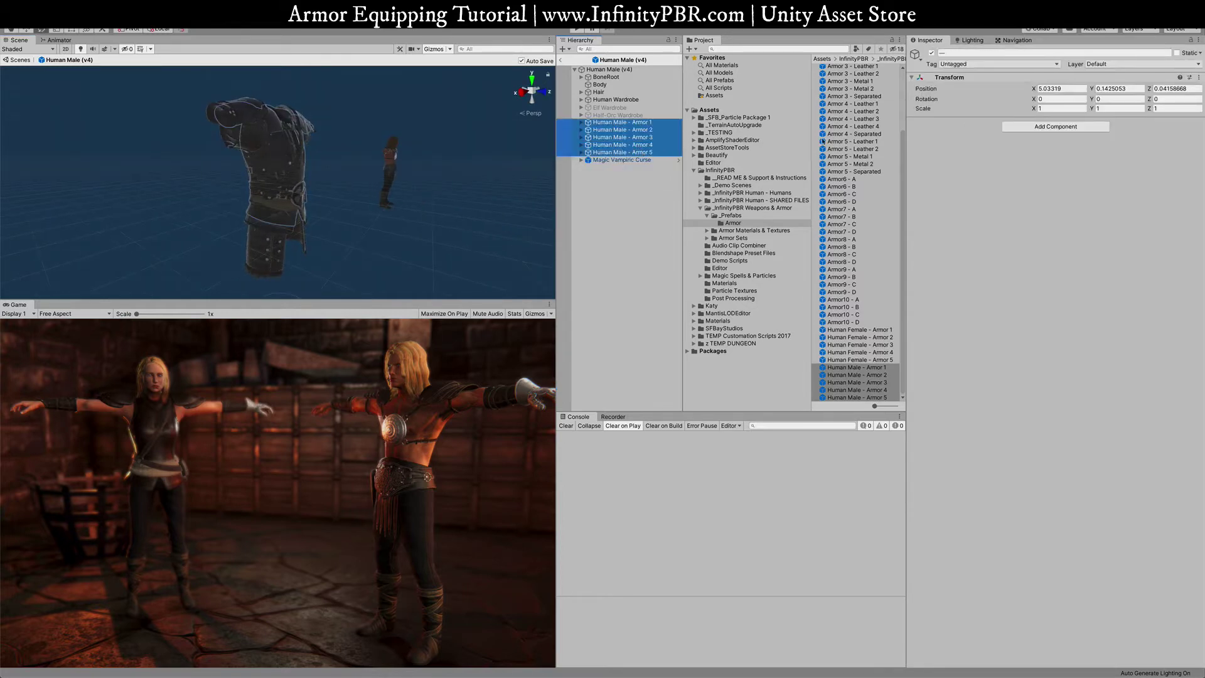
left_click(1046, 88)
type("0")
key("Tab")
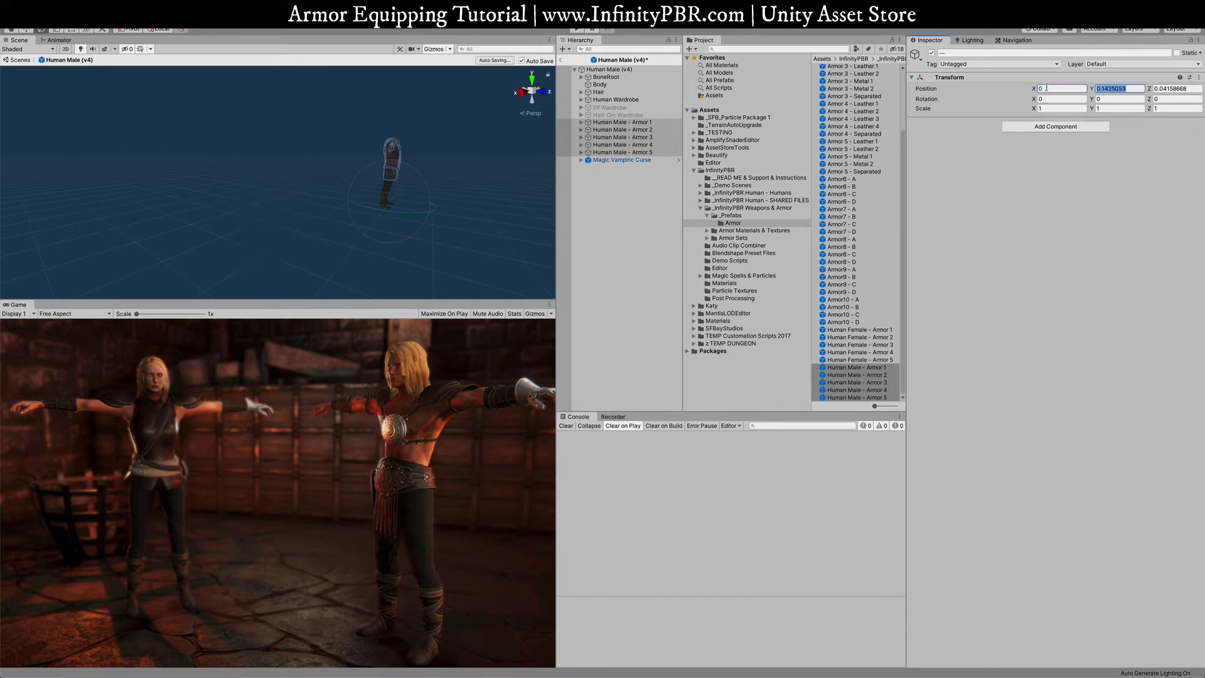
type("00")
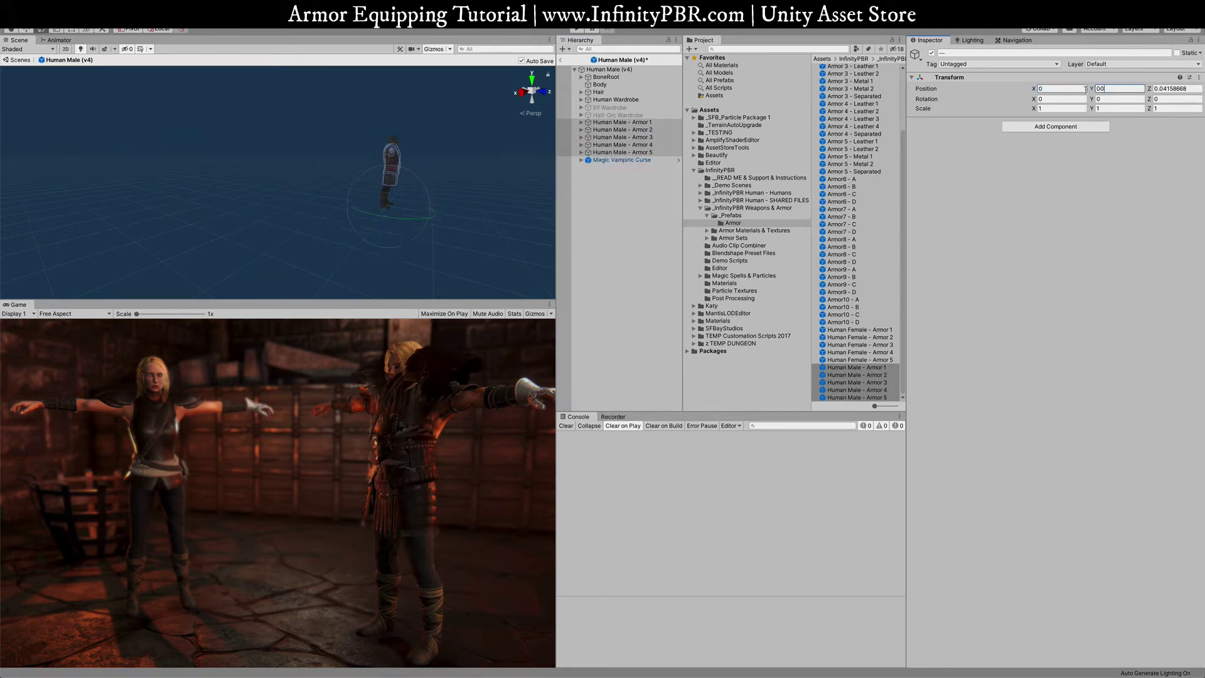
key("Tab")
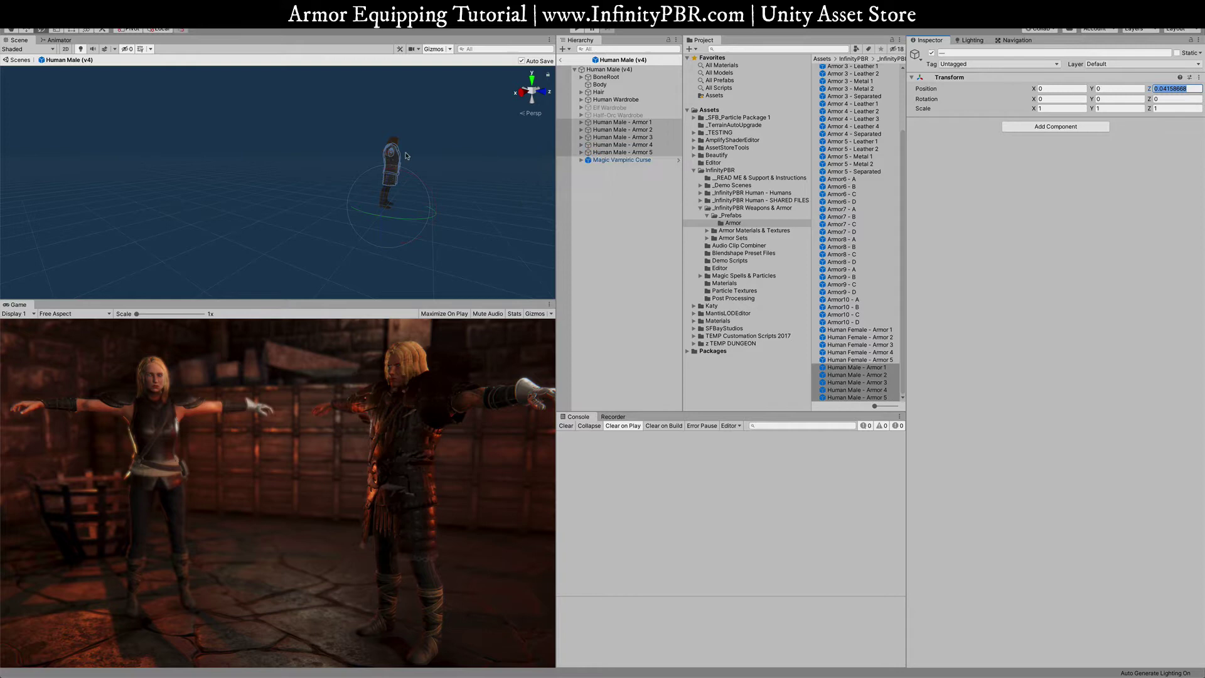
type("0")
right_click_drag(408, 166, 263, 166)
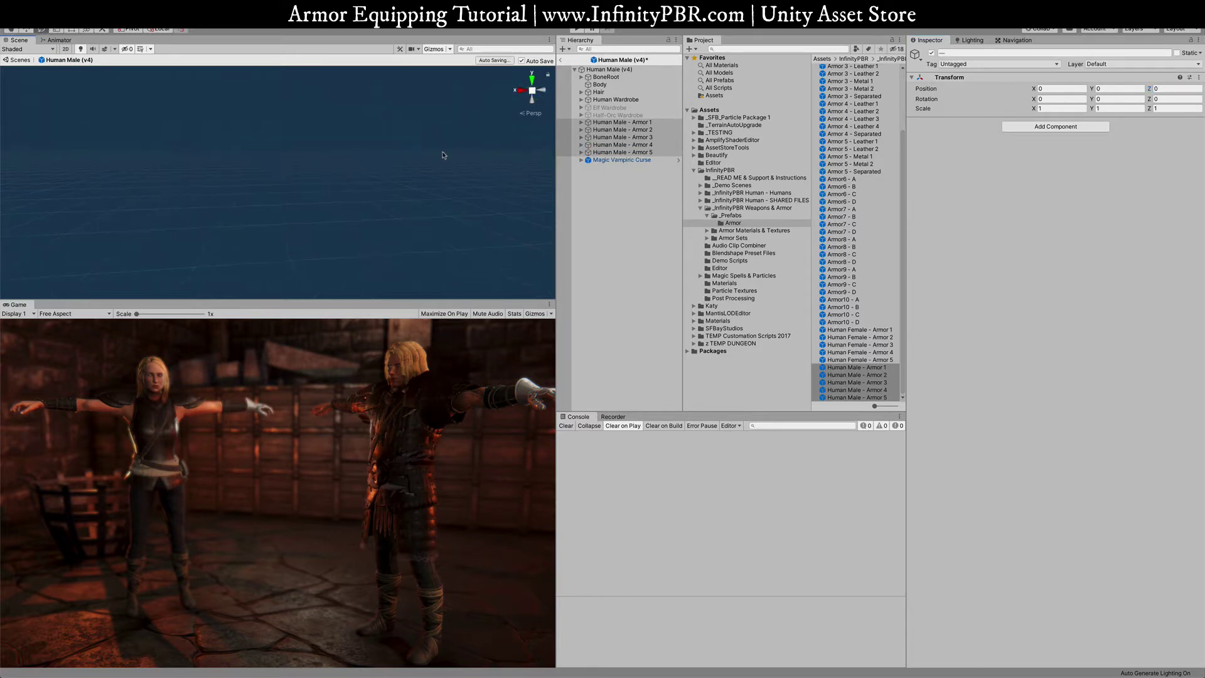
key("f")
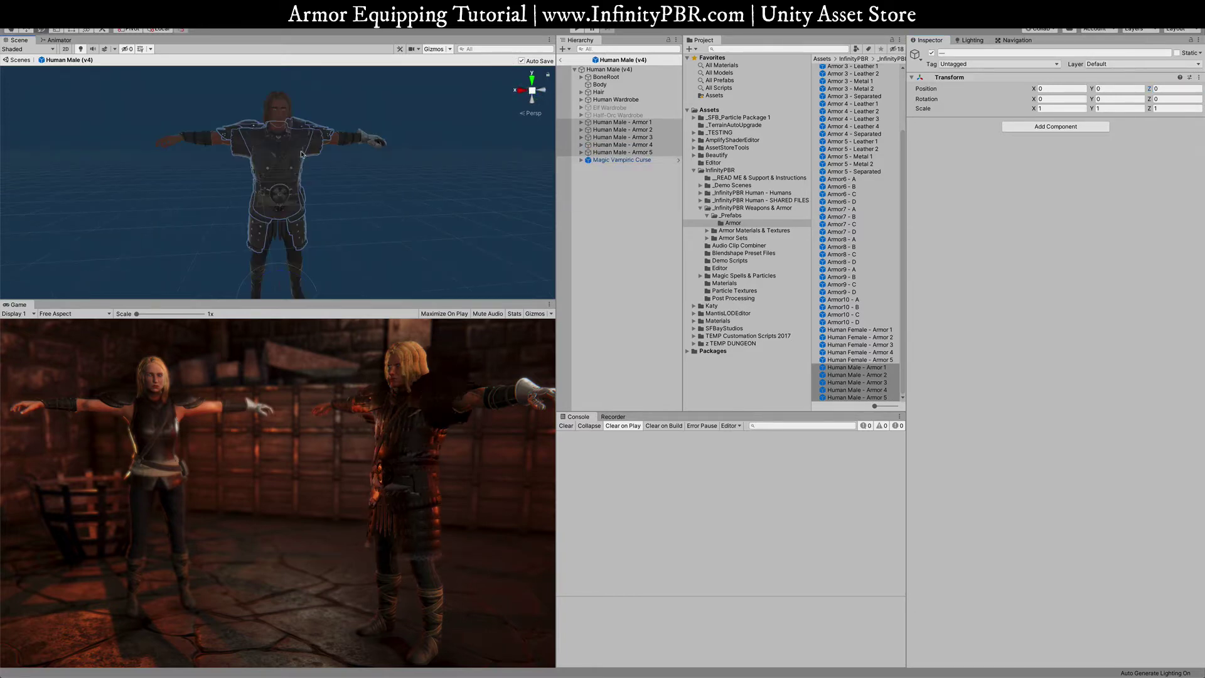
scroll(301, 152, "up", 3)
right_click_drag(301, 152, 333, 192)
Move all Armor1 and Armor2 pieces out of their parent objects to sit directly under Human Male (v4).
left_click(582, 153)
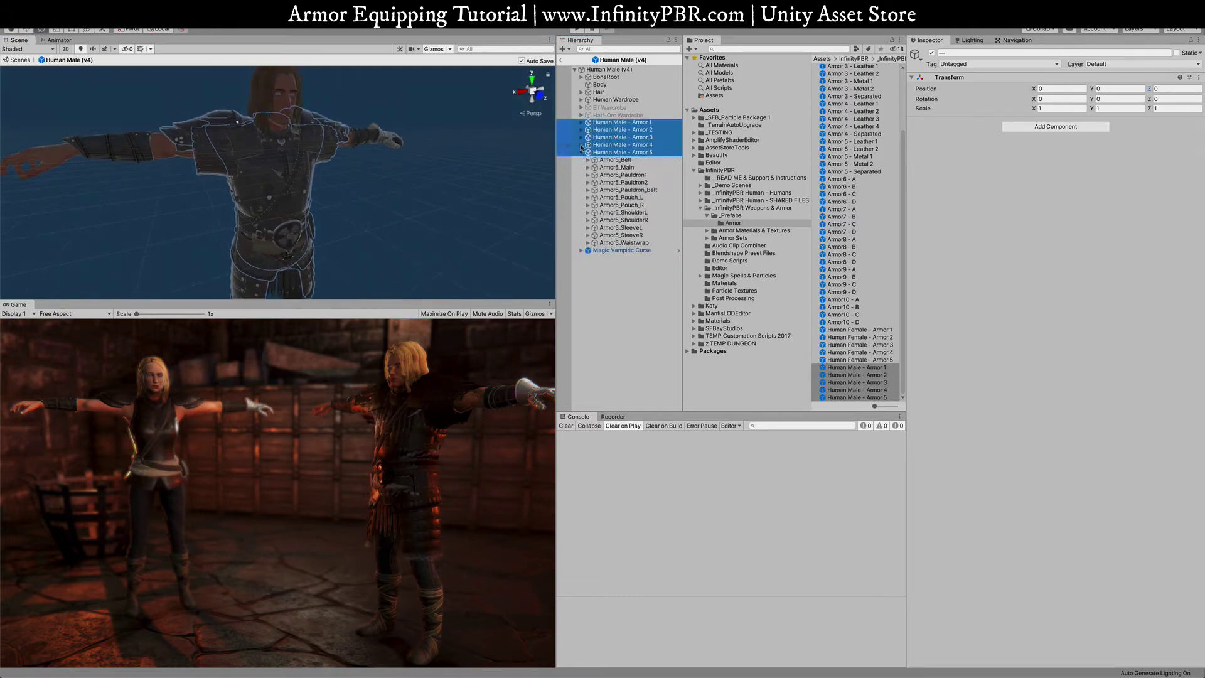
left_click(618, 130)
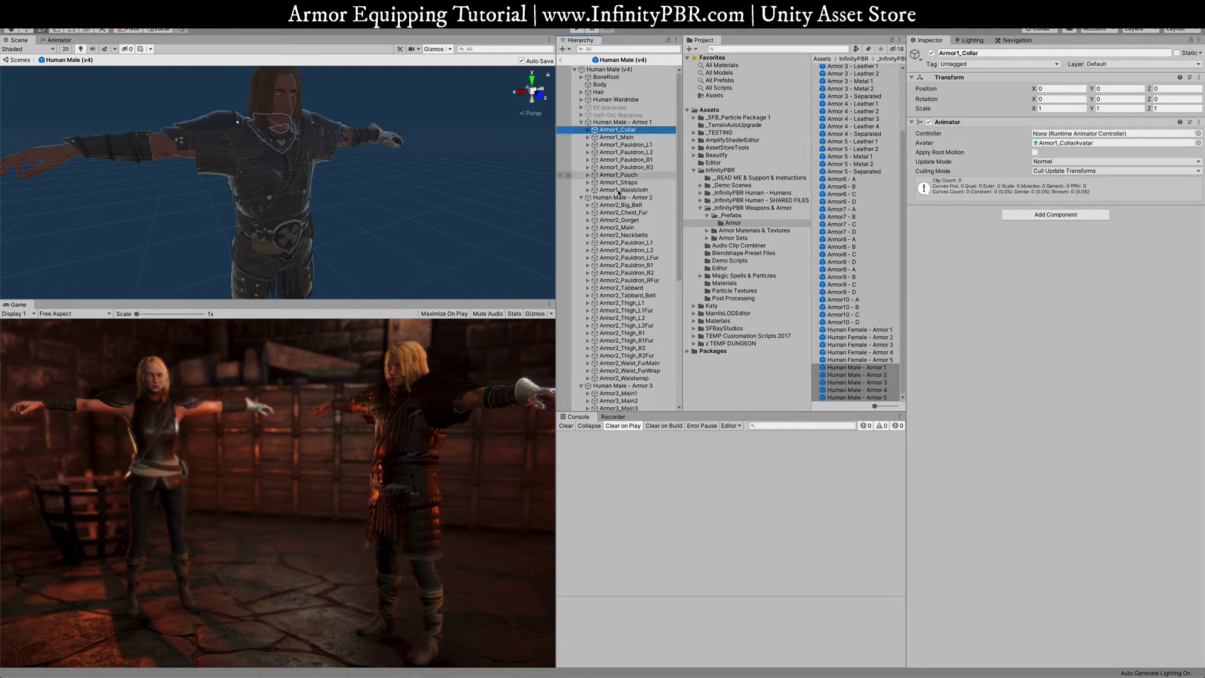
left_click(618, 190, "shift")
left_click_drag(617, 129, 616, 120)
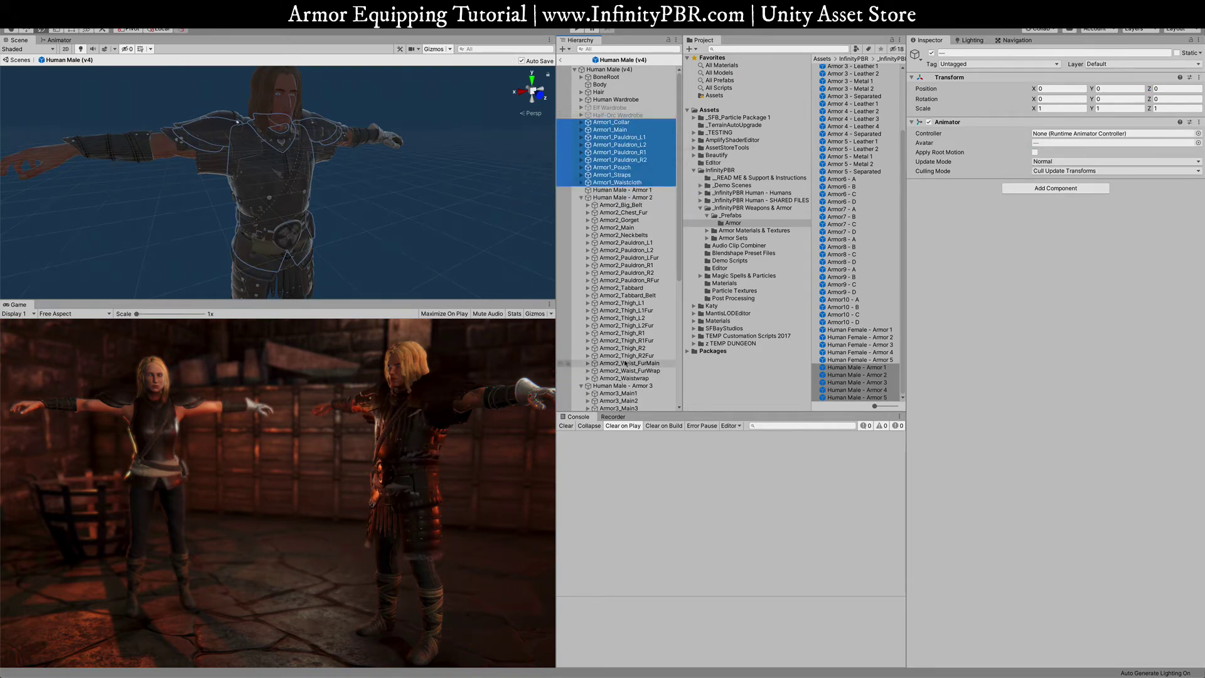
left_click_drag(624, 378, 624, 195)
left_click(622, 205, "shift")
Move all Armor3 and Armor4 pieces out of their parent objects to sit directly under Human Male (v4).
scroll(619, 245, "down", 5)
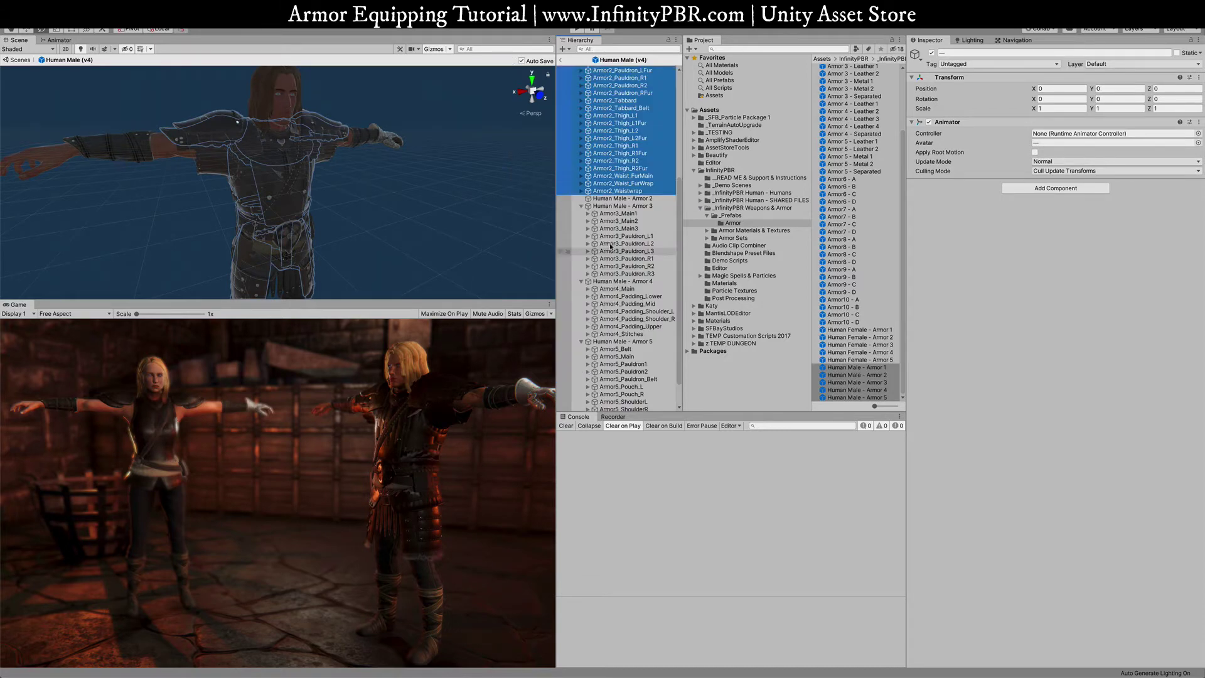
left_click(614, 214)
left_click(614, 274, "shift")
left_click_drag(614, 273, 629, 205)
left_click(615, 289)
left_click(618, 334, "shift")
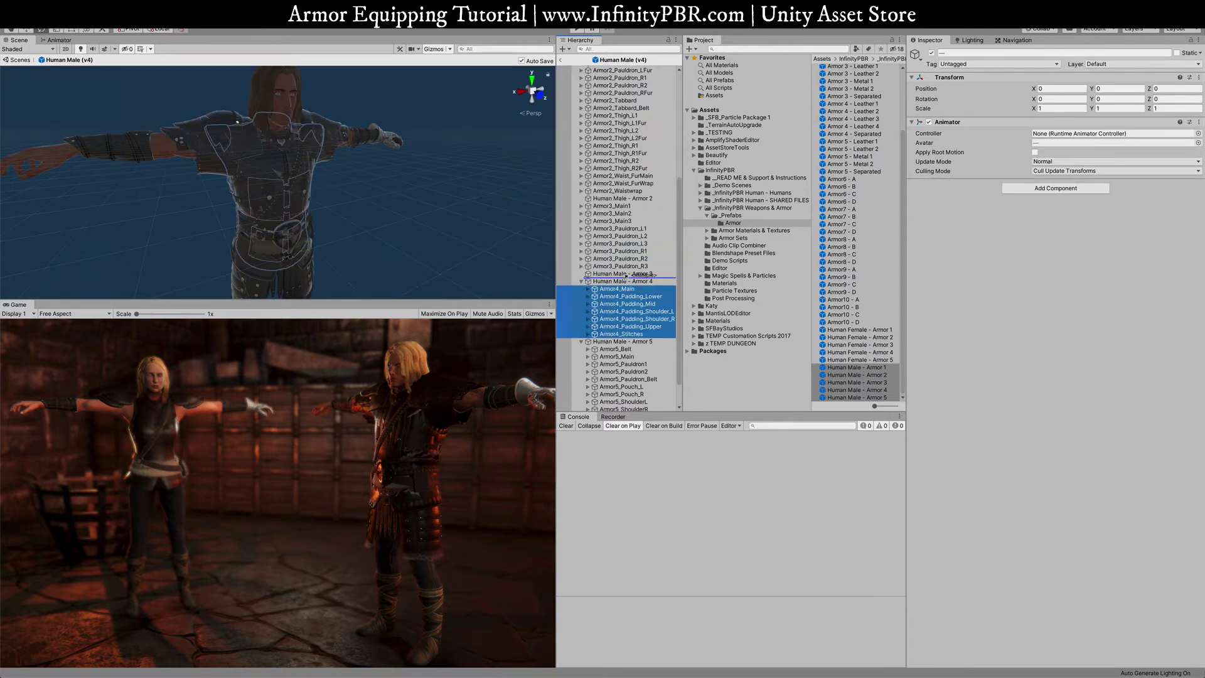
left_click_drag(618, 334, 609, 278)
Move all Armor5 pieces out of their parent object to sit directly under Human Male (v4).
left_click(609, 317)
left_click(622, 399, "shift")
left_click_drag(622, 399, 616, 308)
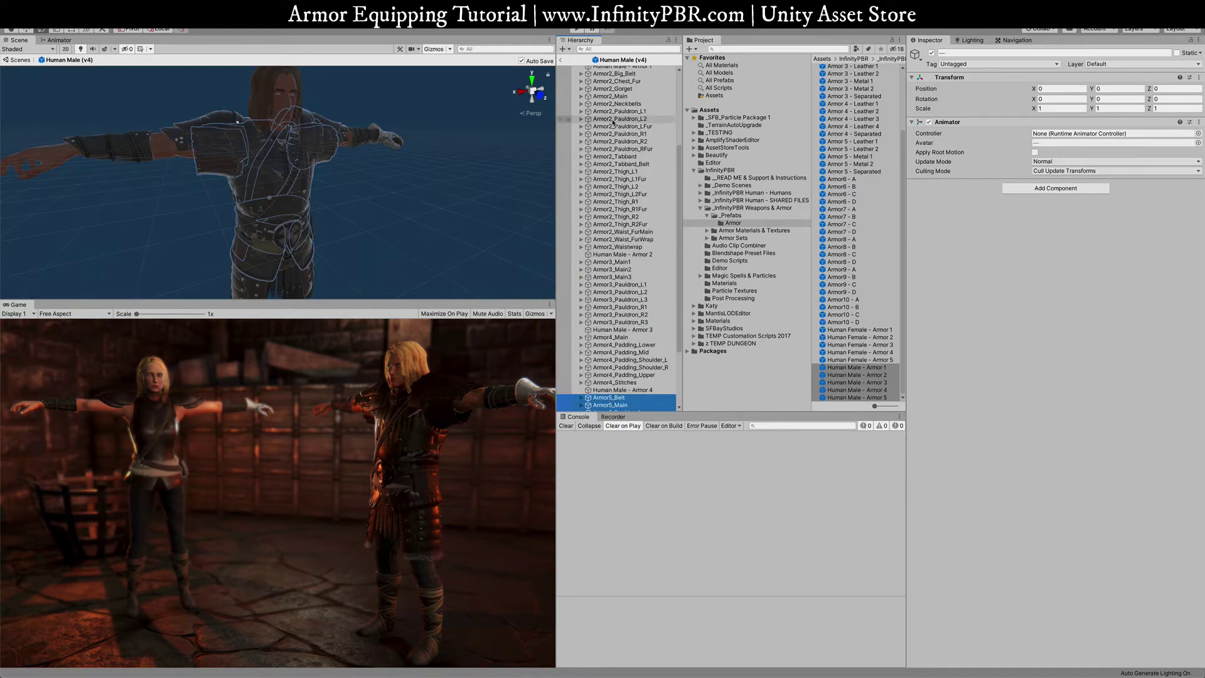
Expand the Armor1_Collar object and inspect its mesh and BoneRoot children.
scroll(609, 188, "up", 10)
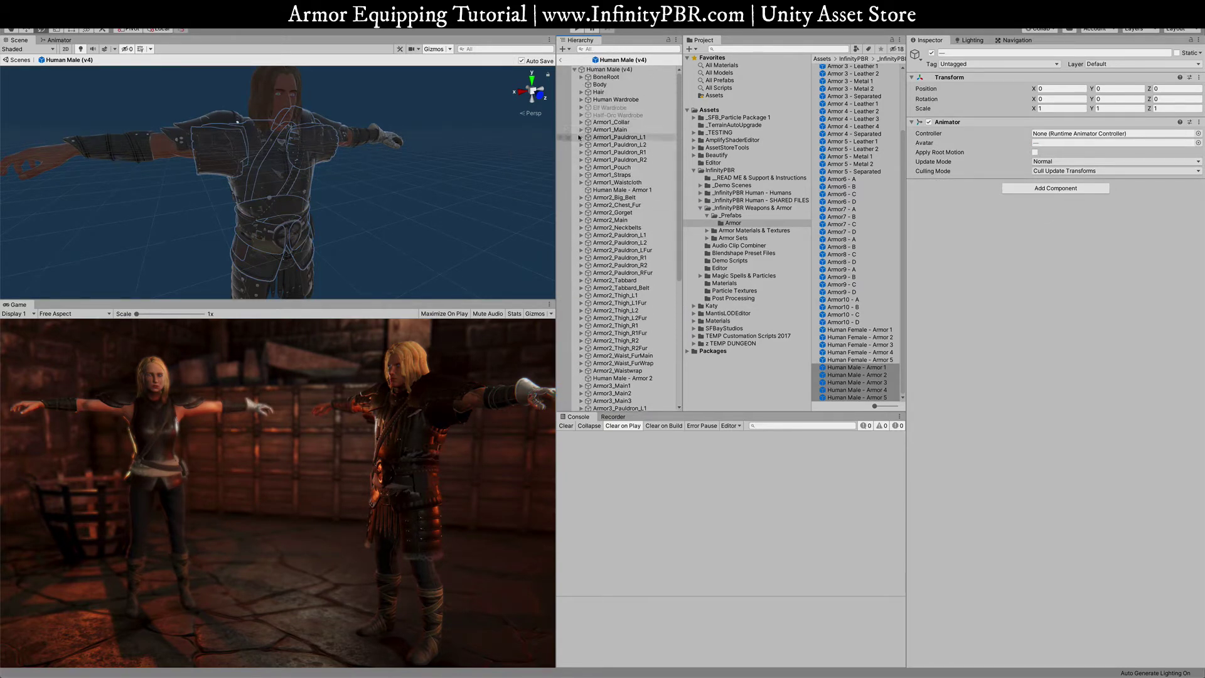
left_click(581, 123)
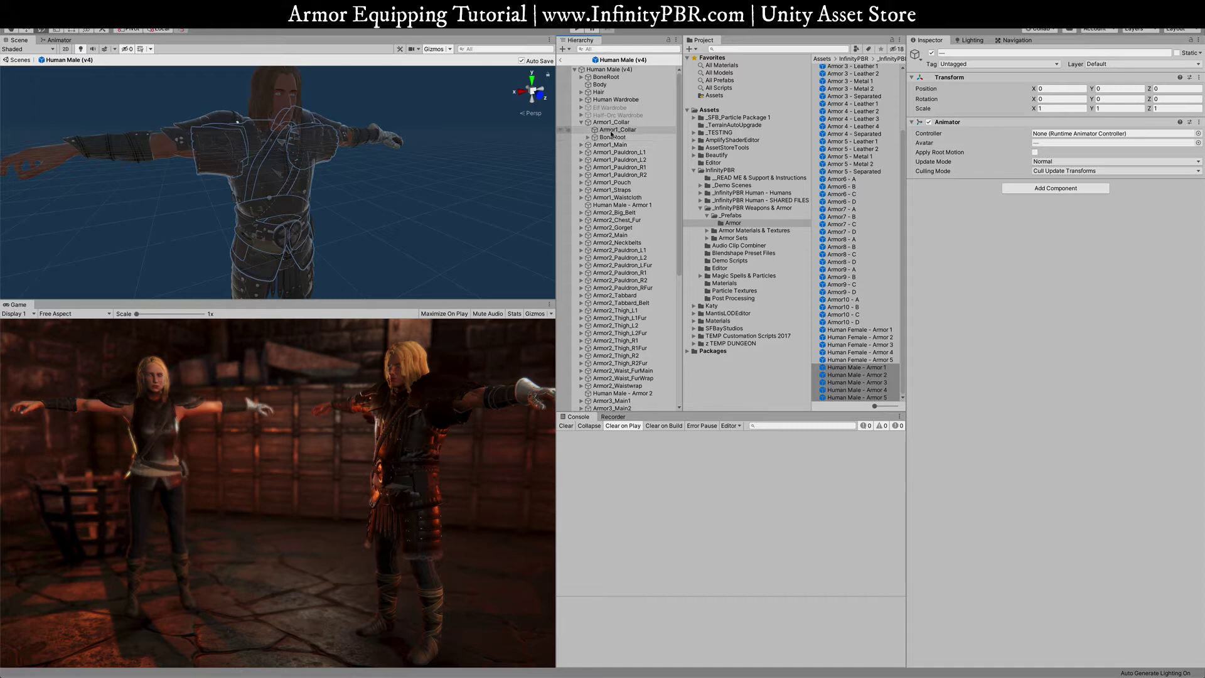
left_click(601, 123)
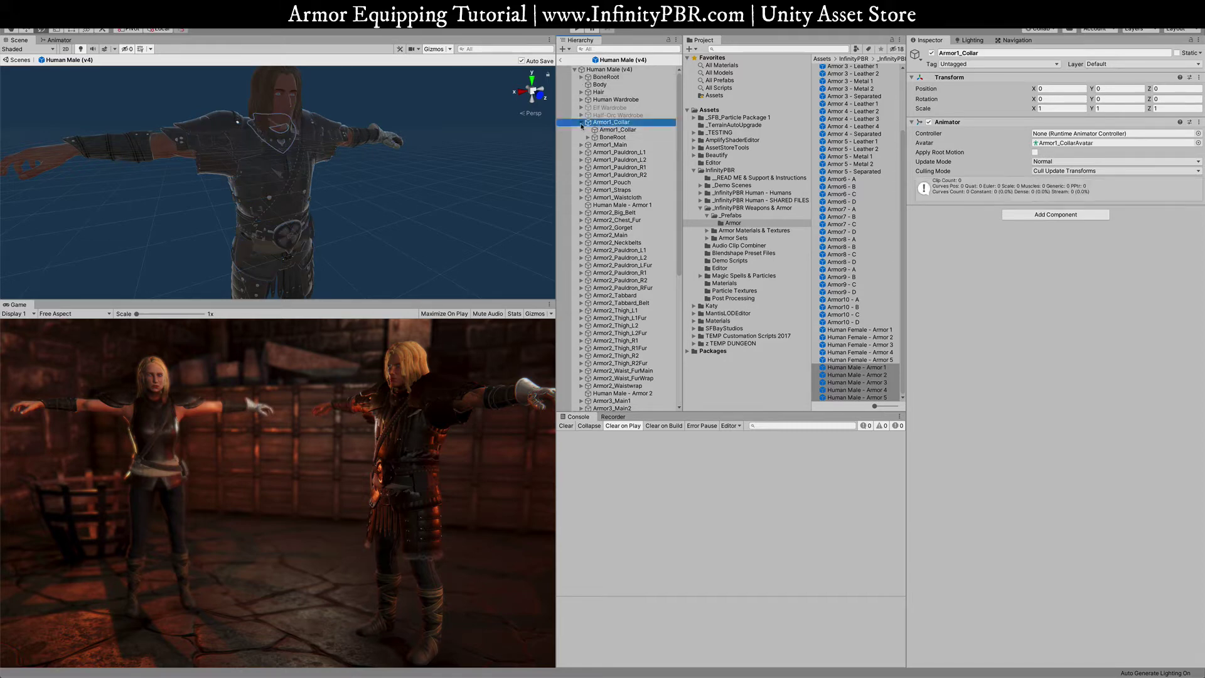
Run the SFBayStudios Character Equip command on the Human Male (v4) root object and clear the console log.
left_click(606, 69)
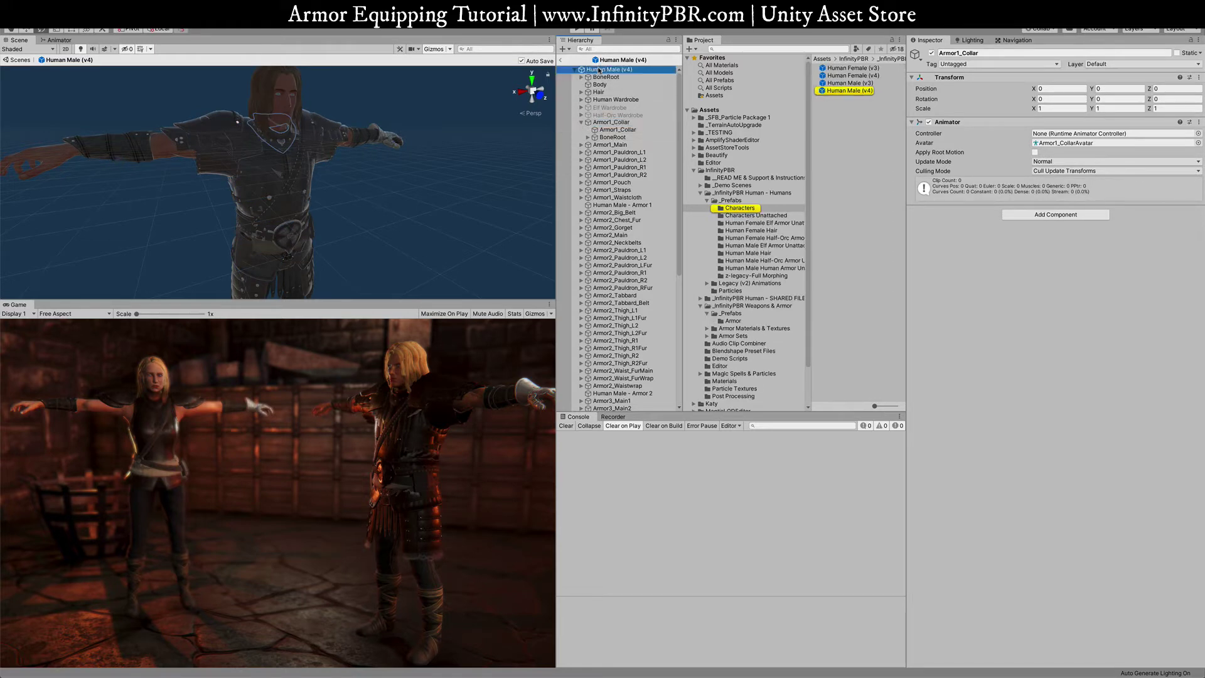
left_click(235, 7)
mouse_move(290, 7)
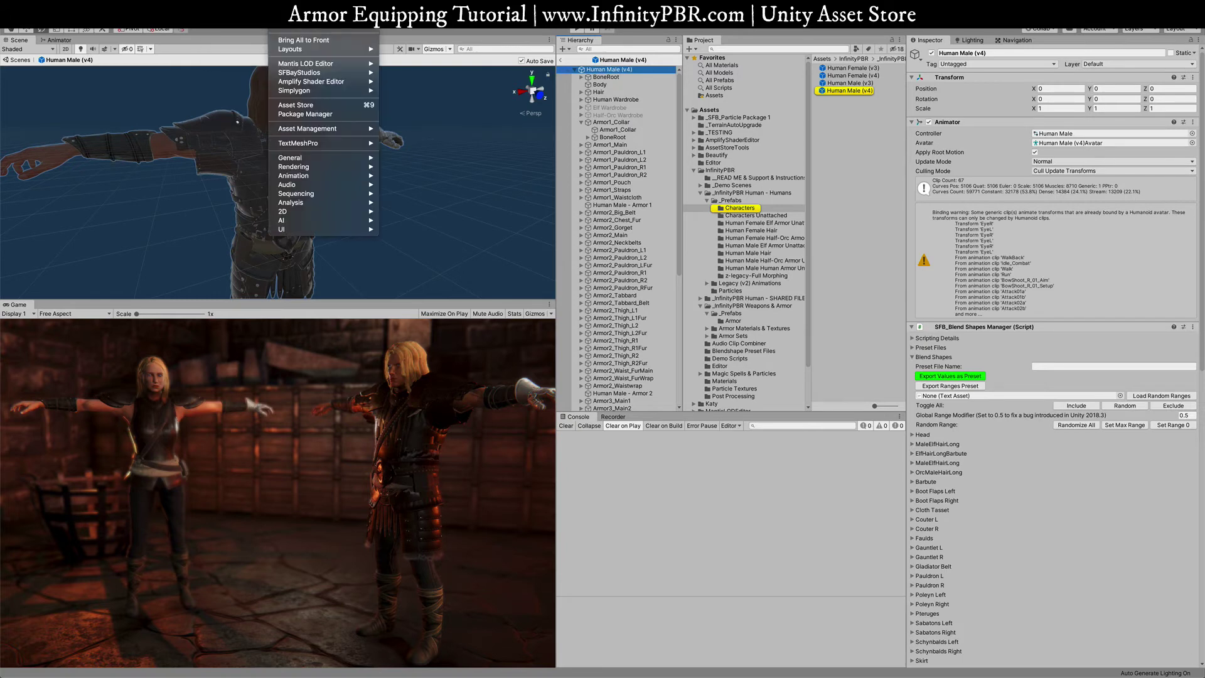
mouse_move(313, 66)
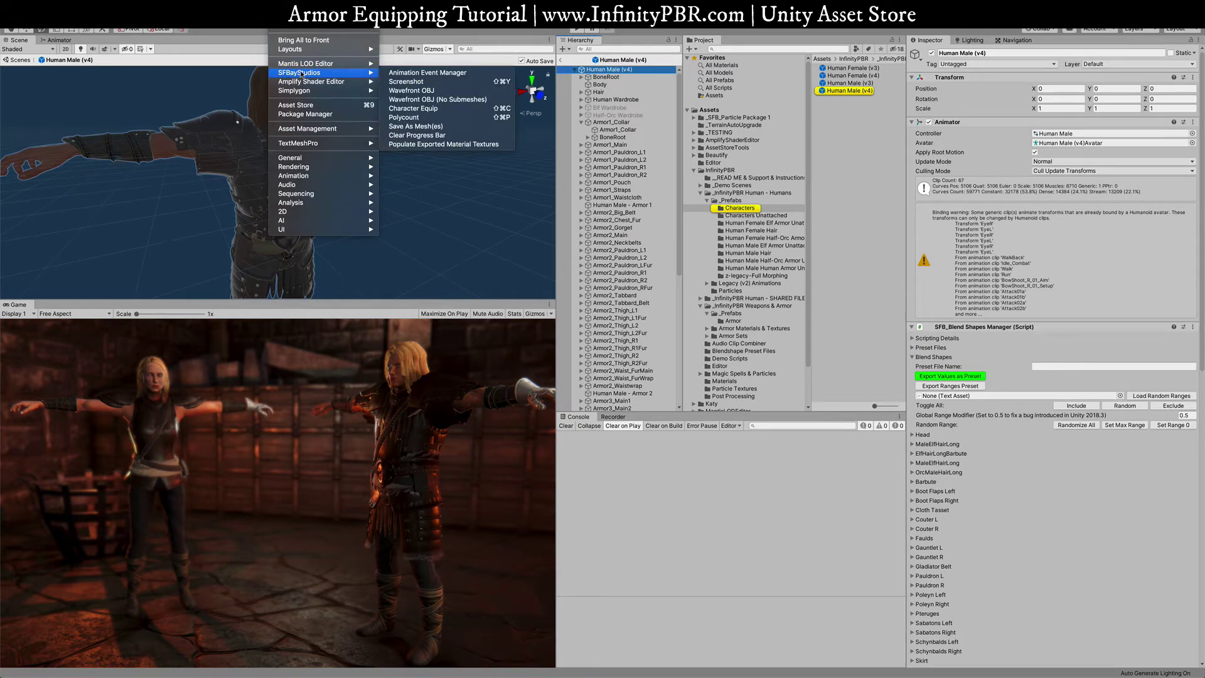
left_click(427, 110)
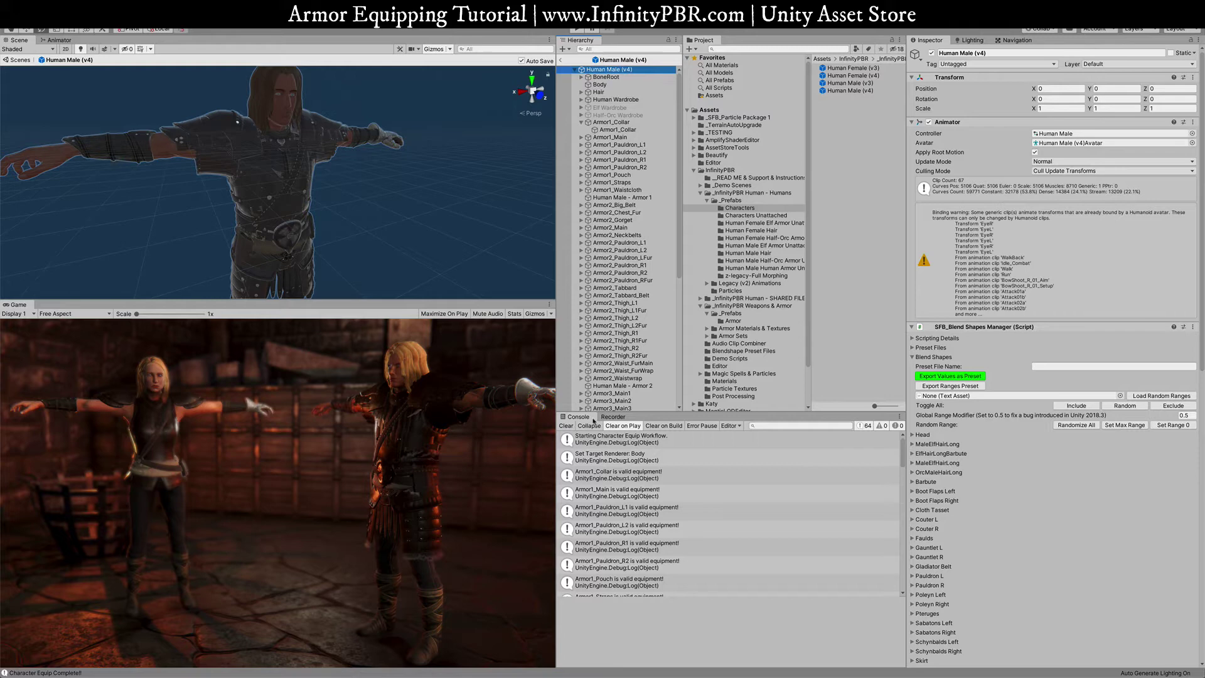
left_click_drag(556, 427, 558, 427)
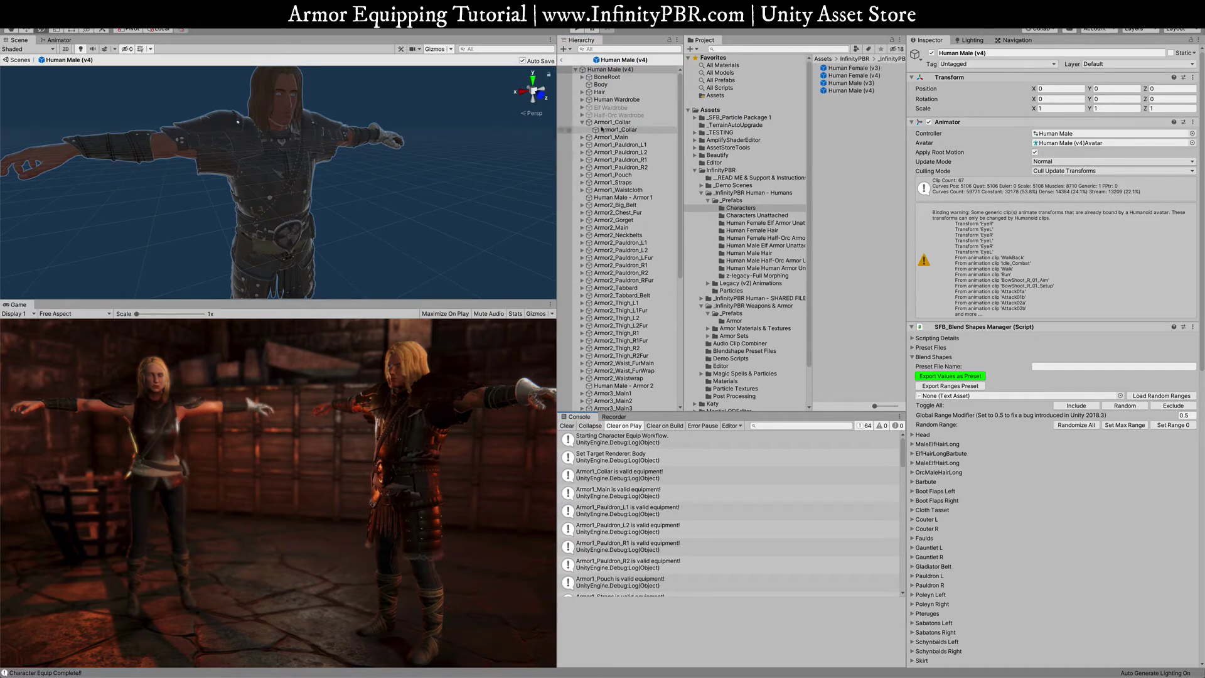
left_click(567, 426)
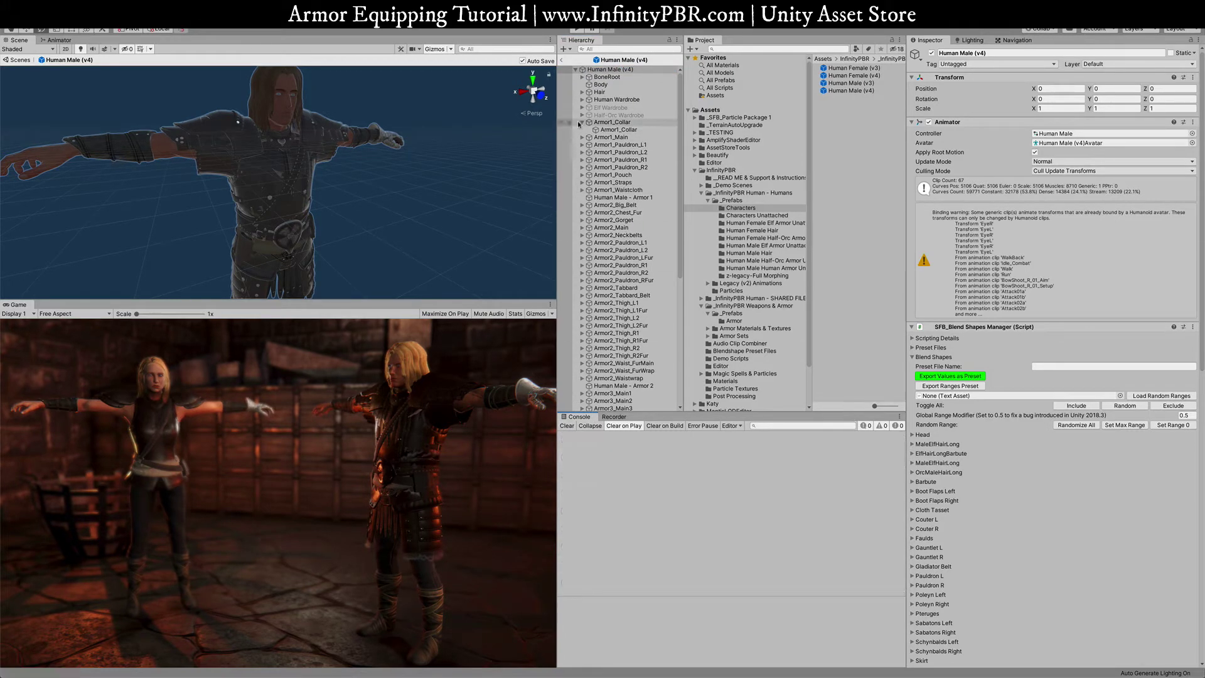
Move the Armor1 pieces back under Human Male - Armor 1 and the Armor2 pieces under Human Male - Armor 2.
left_click(584, 123)
left_click(581, 124)
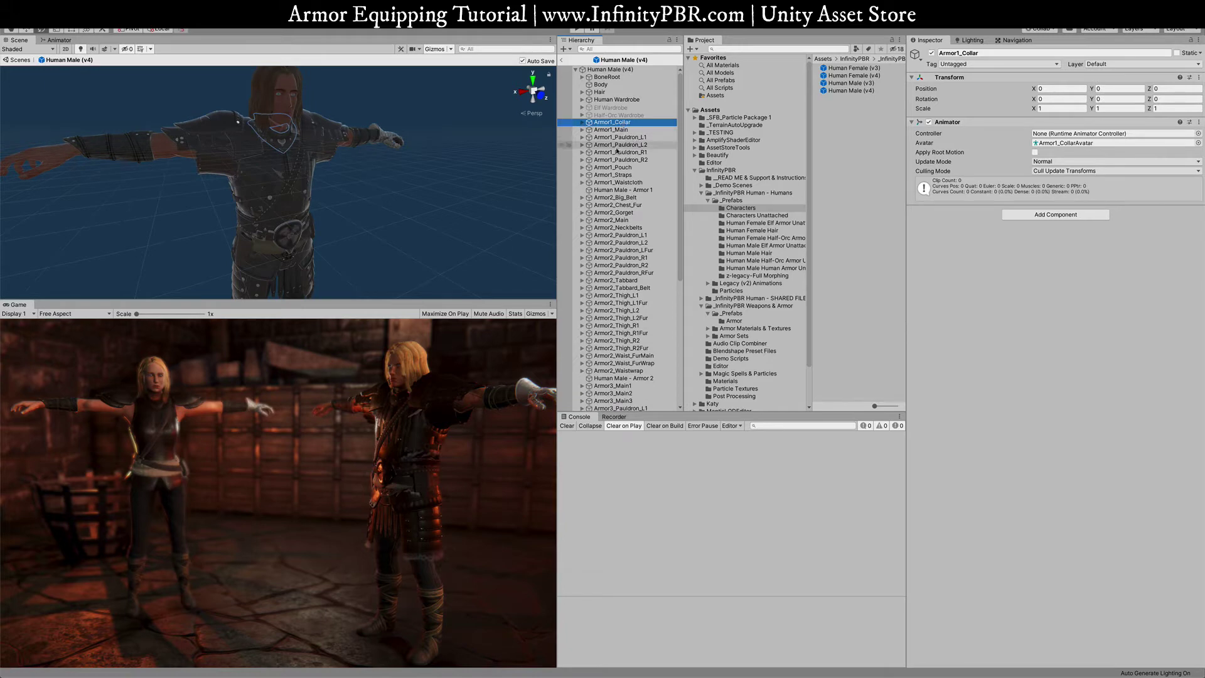
left_click(619, 182, "shift")
key("Delete")
left_click(617, 130)
left_click(616, 304, "shift")
key("Delete")
Move the Armor3 pieces back under Human Male - Armor 3 and the Armor4 pieces under Human Male - Armor 4.
left_click(612, 137)
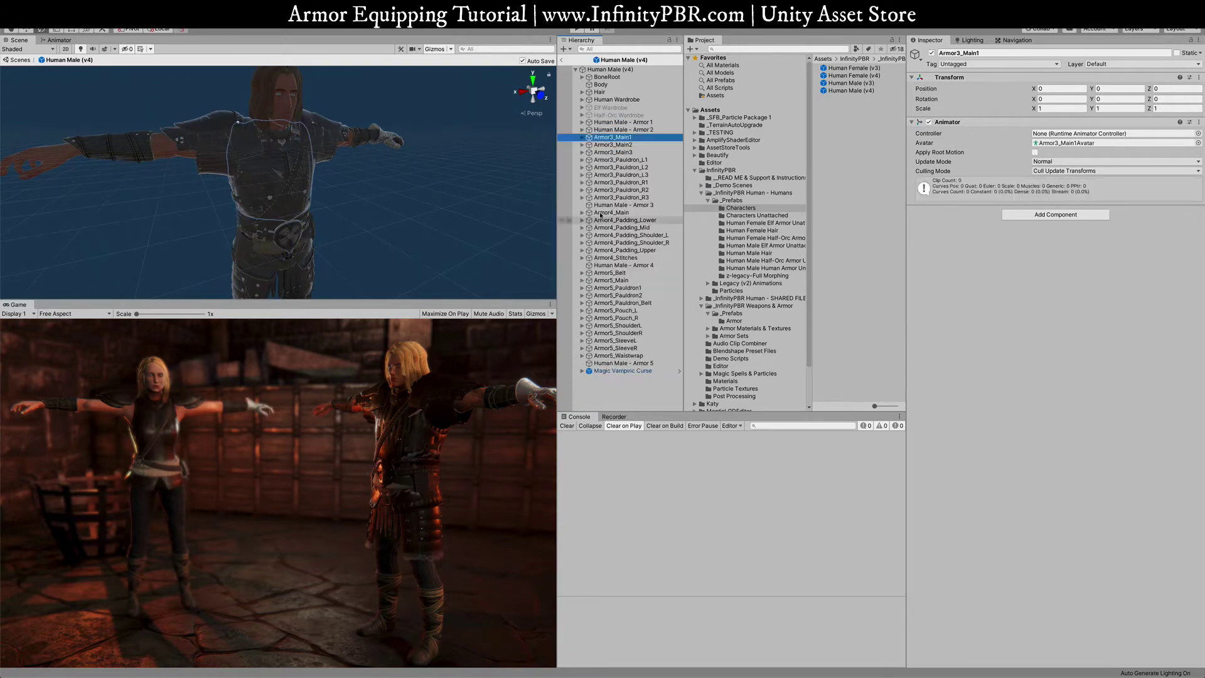
left_click(606, 198, "shift")
key("Delete")
left_click(606, 144)
left_click(602, 190, "shift")
key("Delete")
Move all Armor5 pieces, from Armor5_Belt to Armor5_Waistwrap, back under Human Male - Armor 5.
left_click(612, 152)
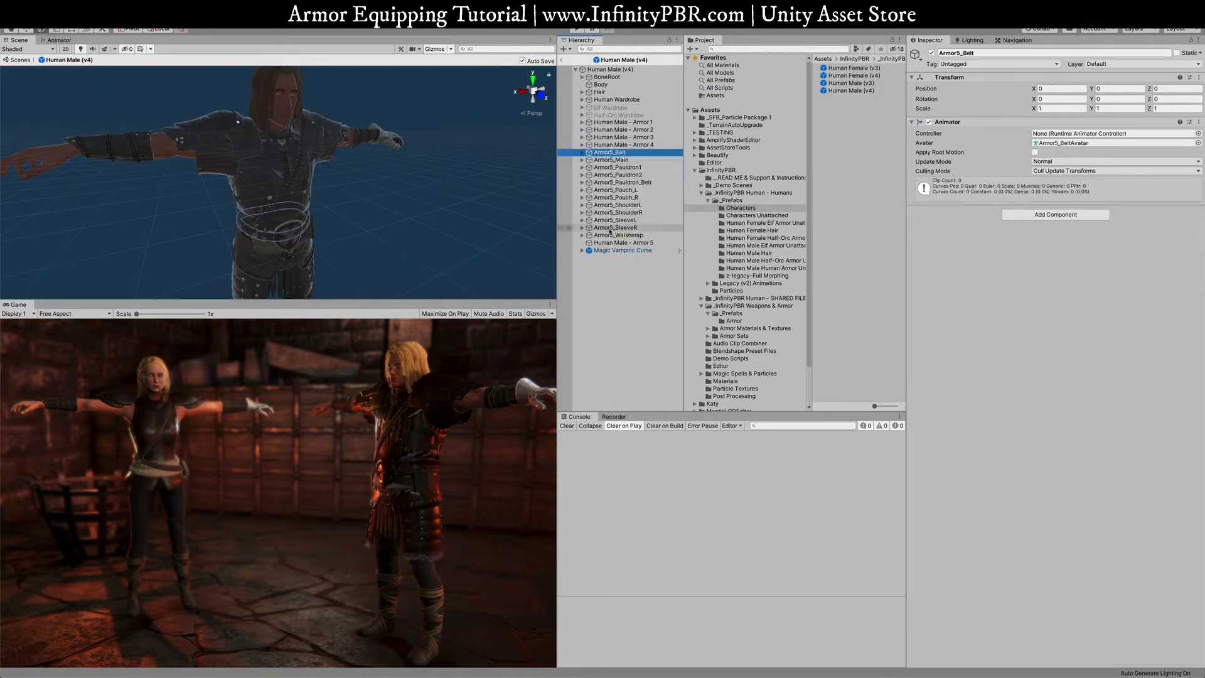
left_click(618, 235, "shift")
key("Delete")
Deactivate the Human Male - Armor 2, 3, 4 and 5 objects, leaving Human Male - Armor 1 active.
left_click(621, 153)
left_click(618, 129, "shift")
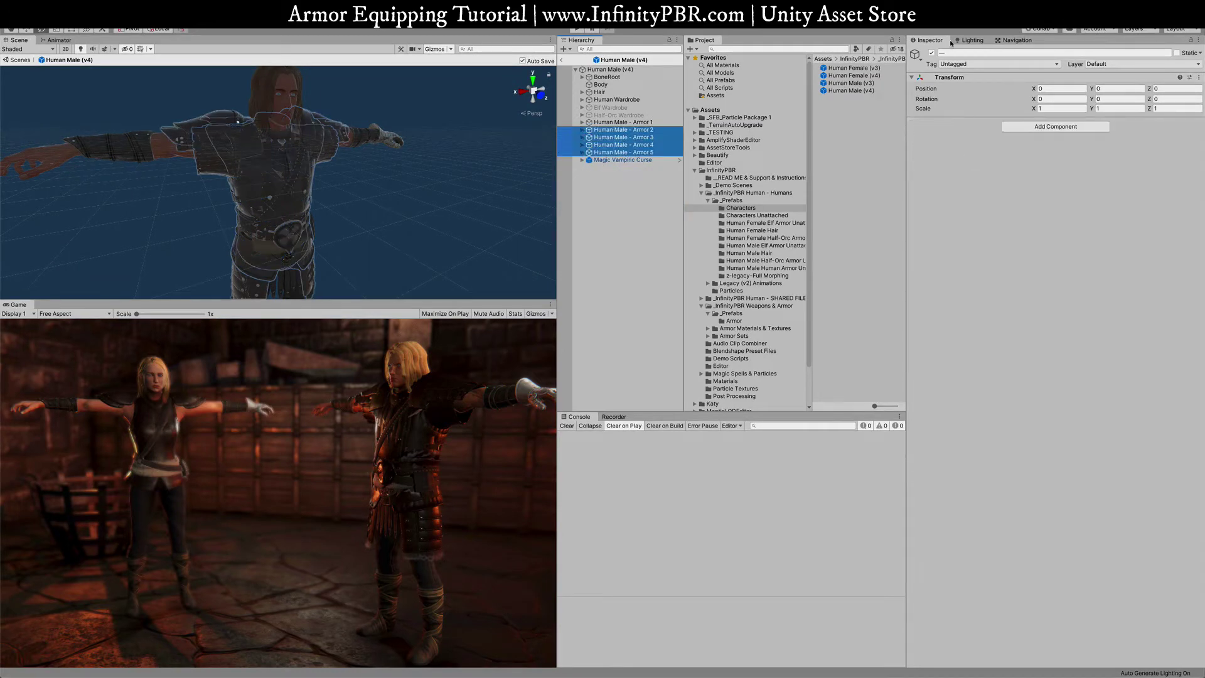
left_click(931, 53)
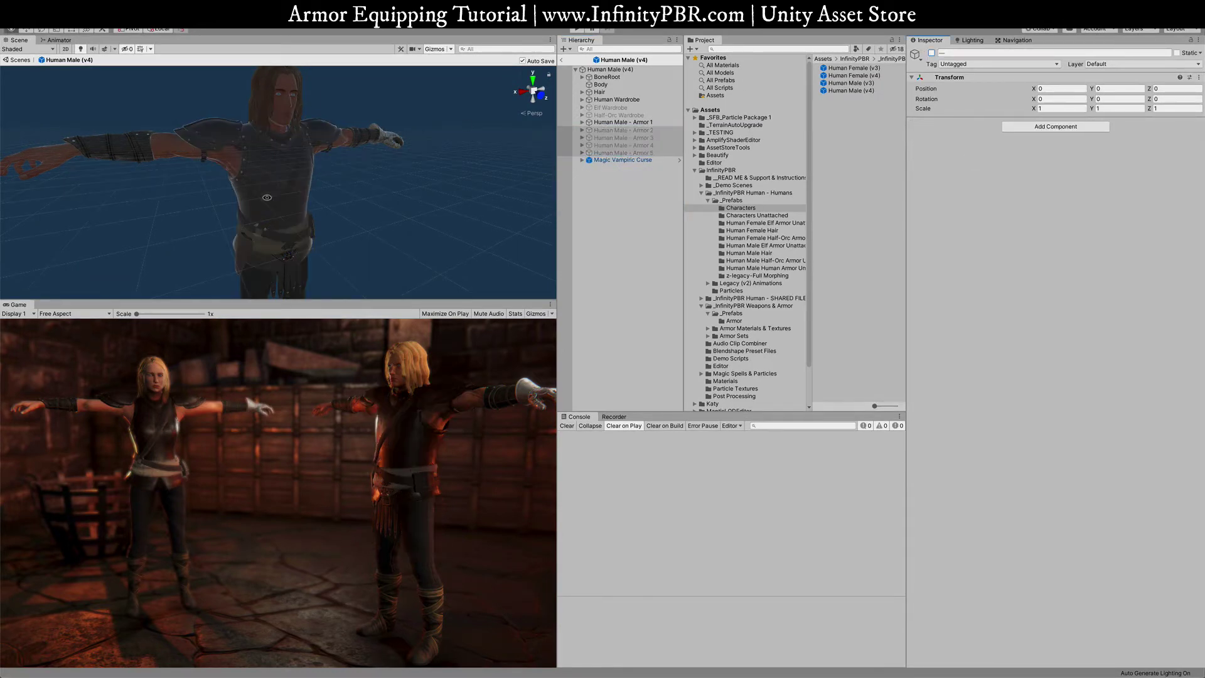
Deactivate Dagger_Pouch, Gladiator_Belt and Pteruges in the Human Wardrobe group.
left_click_drag(387, 129, 263, 130, "alt")
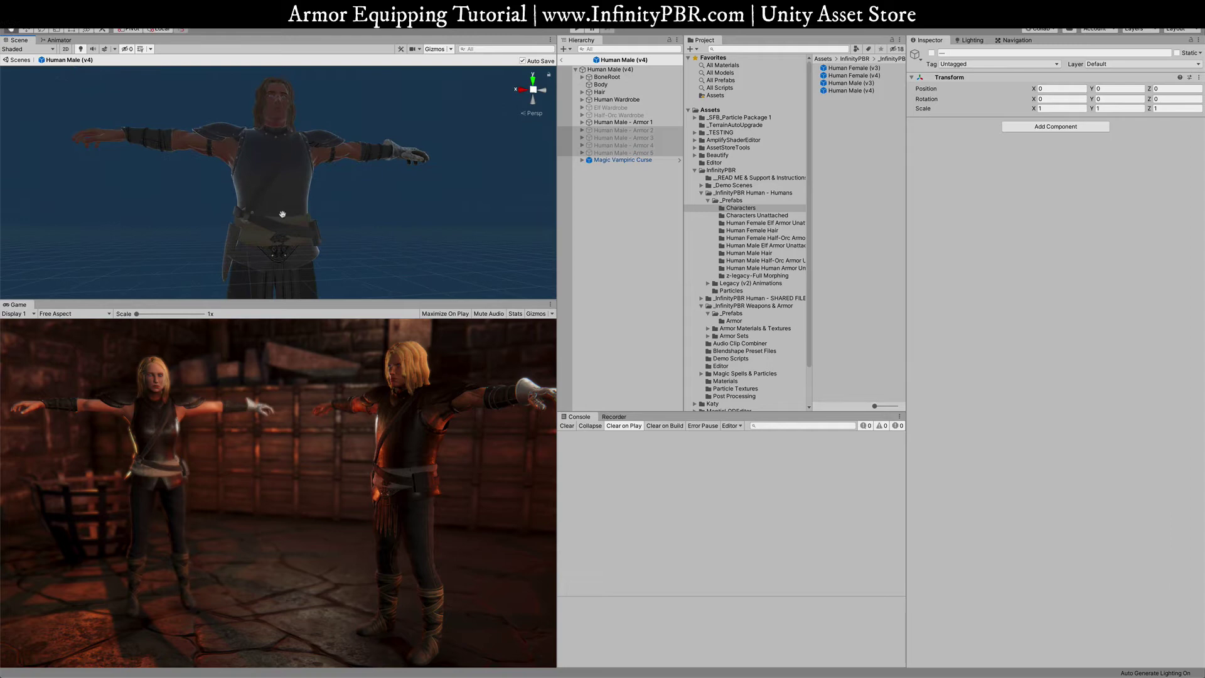
middle_click_drag(278, 249, 268, 209)
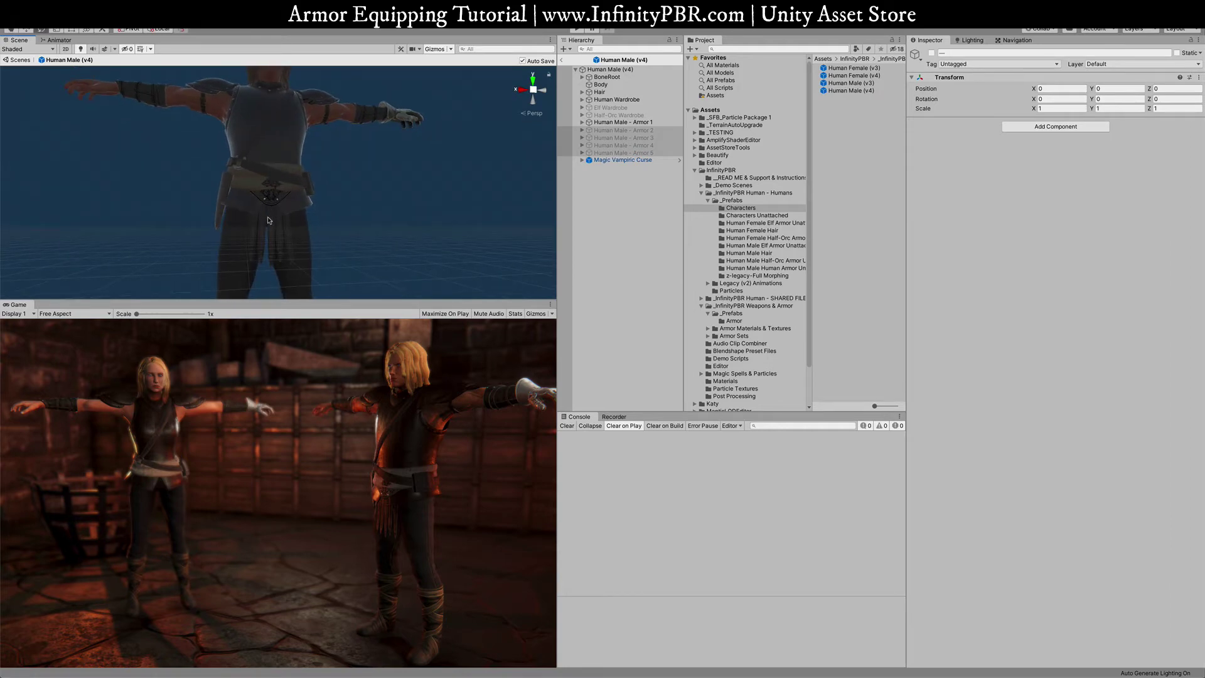
left_click_drag(269, 221, 309, 243, "alt")
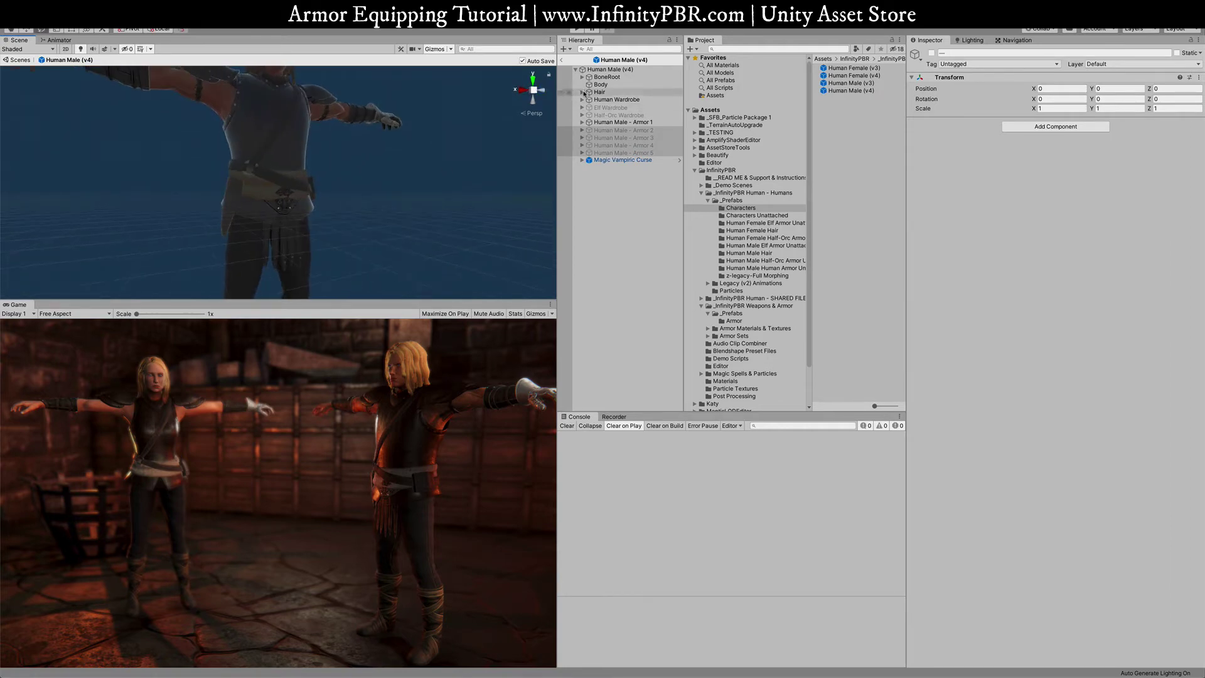
left_click(582, 100)
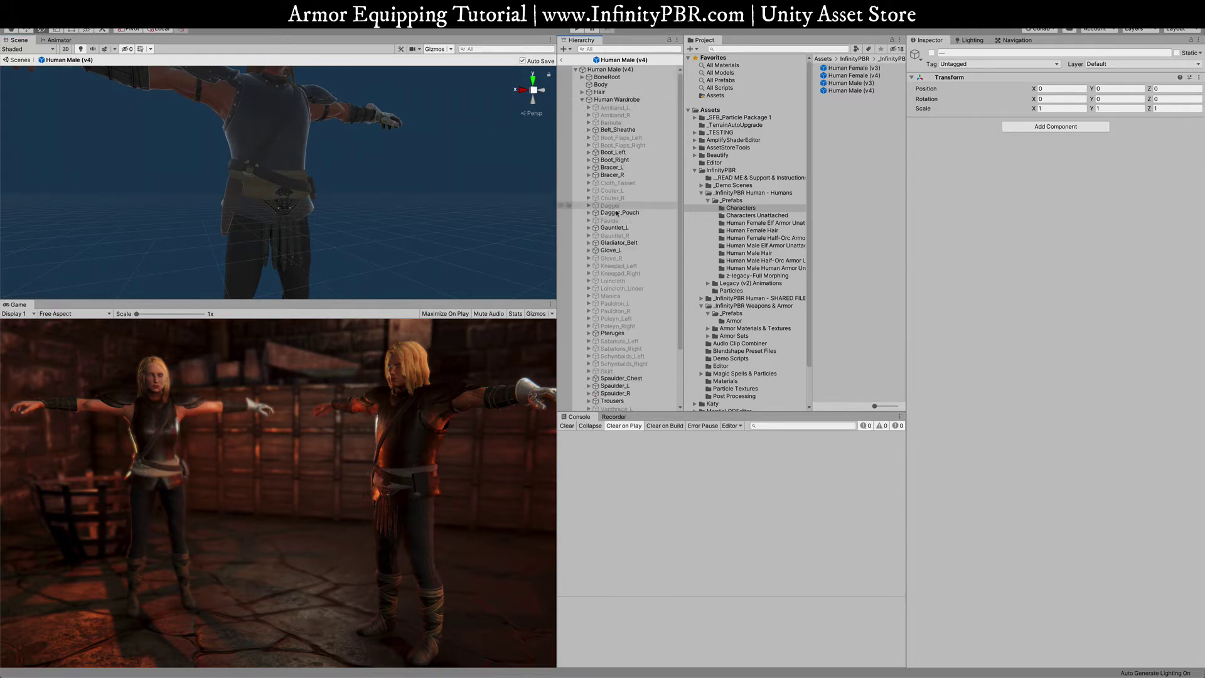
left_click(643, 213)
left_click(931, 53)
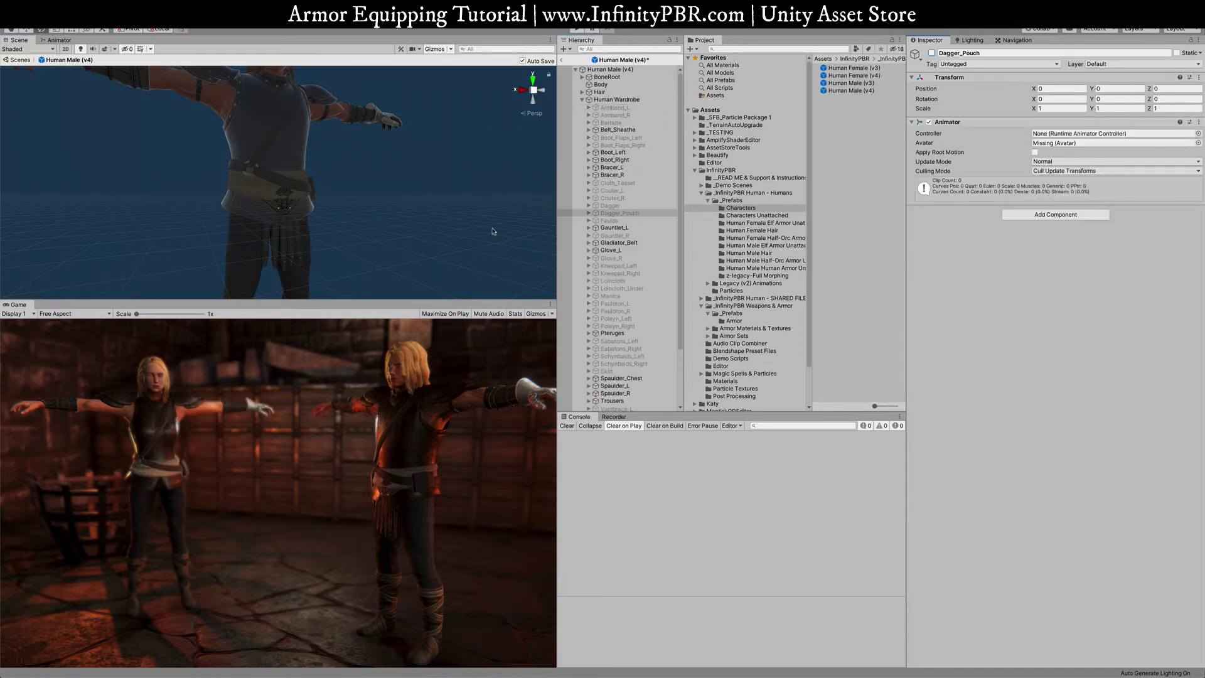
scroll(612, 313, "down", 2)
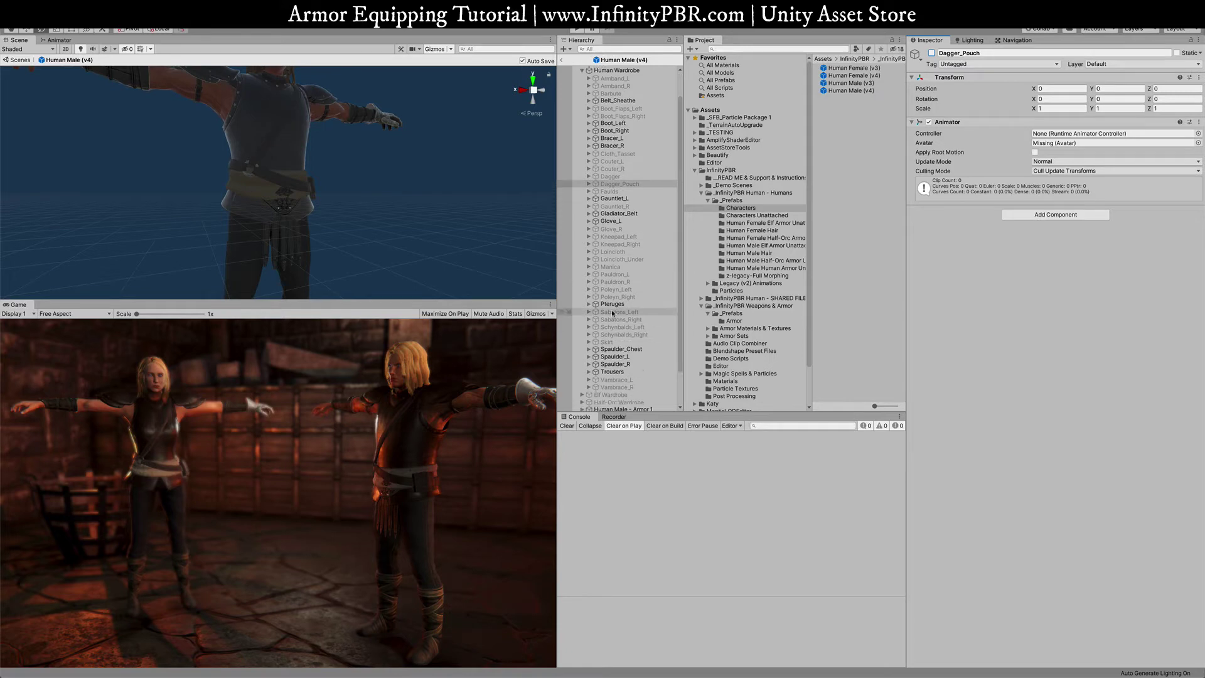
left_click(613, 304)
left_click(615, 214, "ctrl")
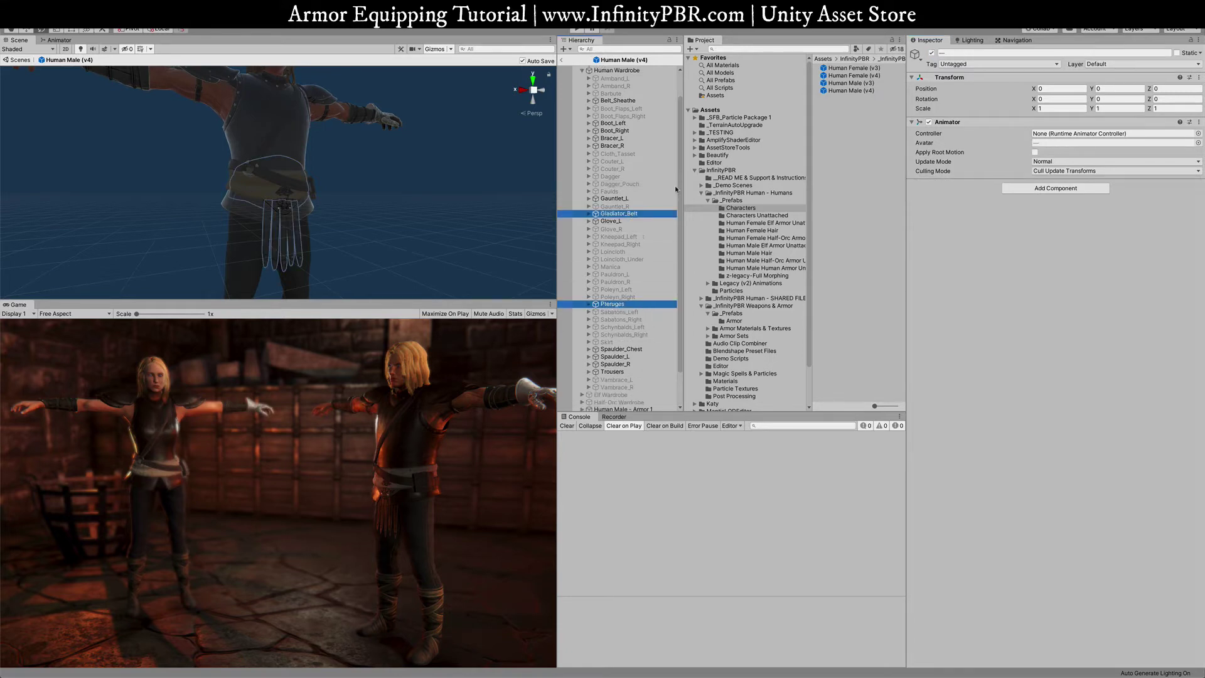
left_click(931, 53)
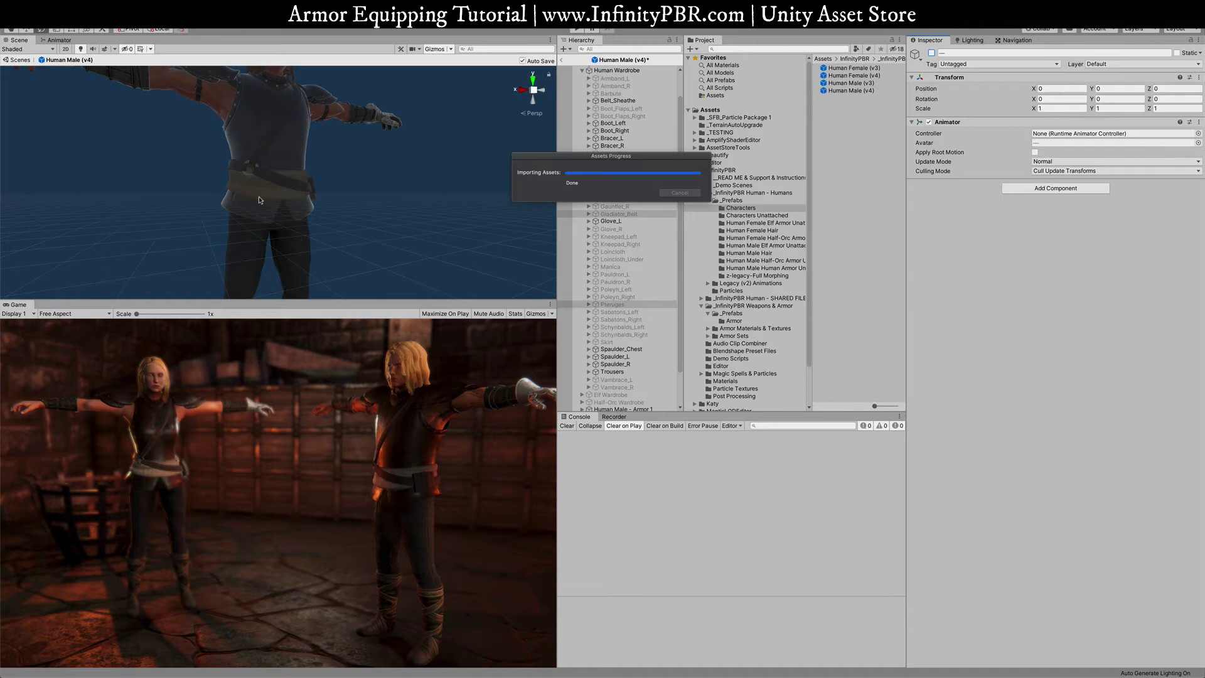
Deactivate Spaulder_Chest, Spaulder_L and Spaulder_R in the Human Wardrobe group.
left_click_drag(313, 163, 486, 69, "alt")
scroll(627, 359, "down", 3)
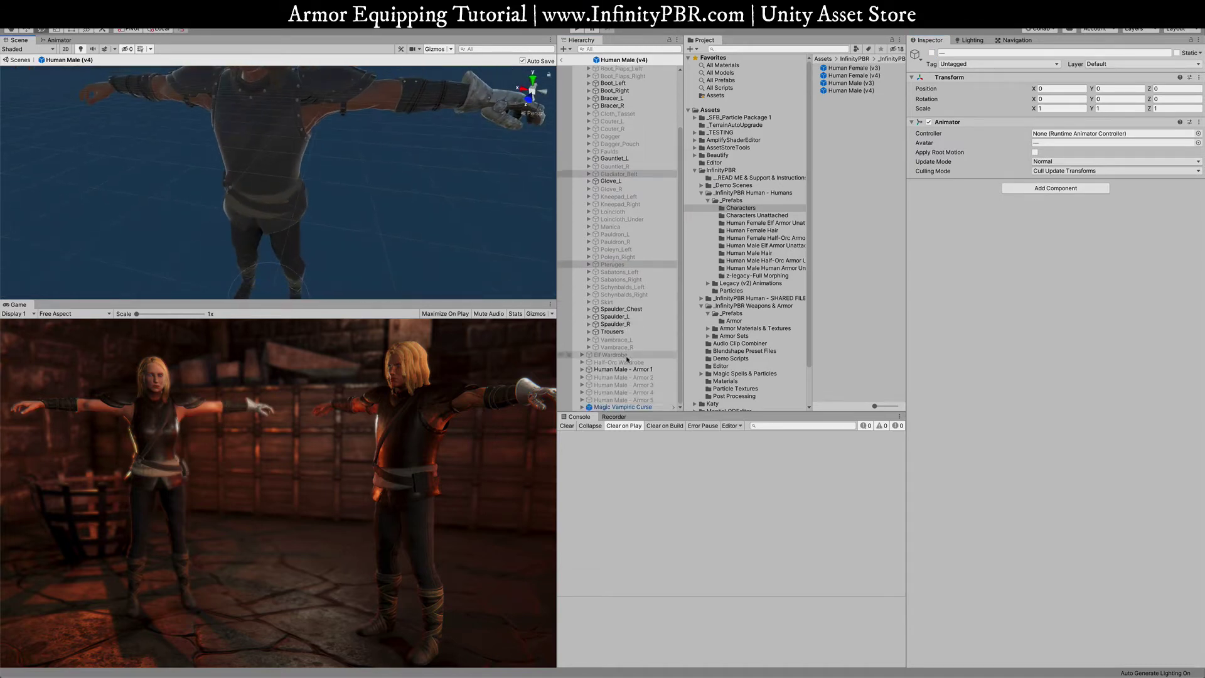
scroll(627, 360, "up", 3)
left_click(627, 359)
left_click(621, 344, "shift")
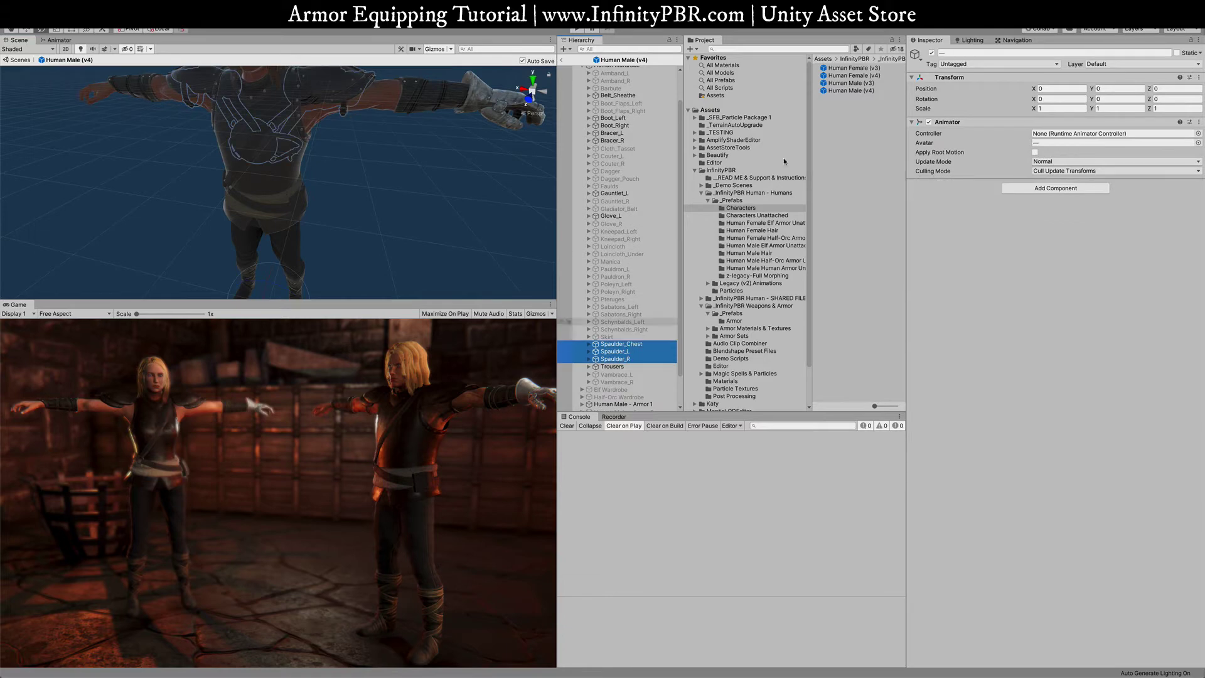
left_click(938, 55)
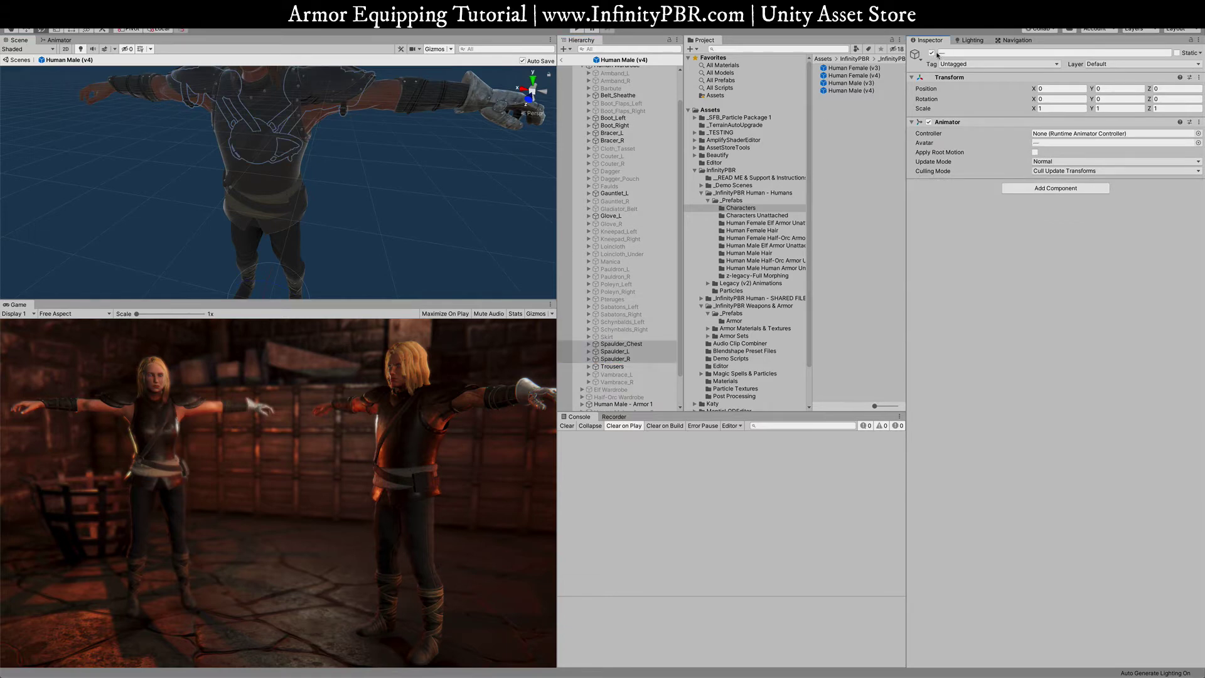
left_click(933, 54)
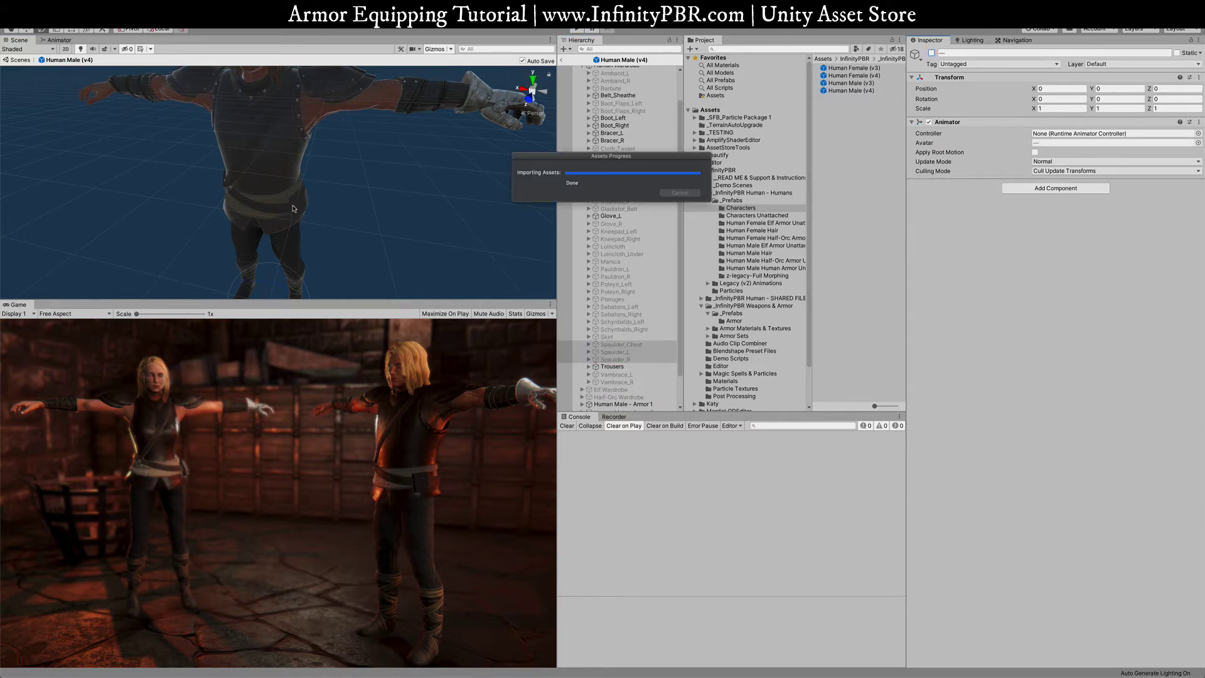
Leave the prefab for the main scene and enter Play mode to view the armored characters in motion.
left_click(562, 60)
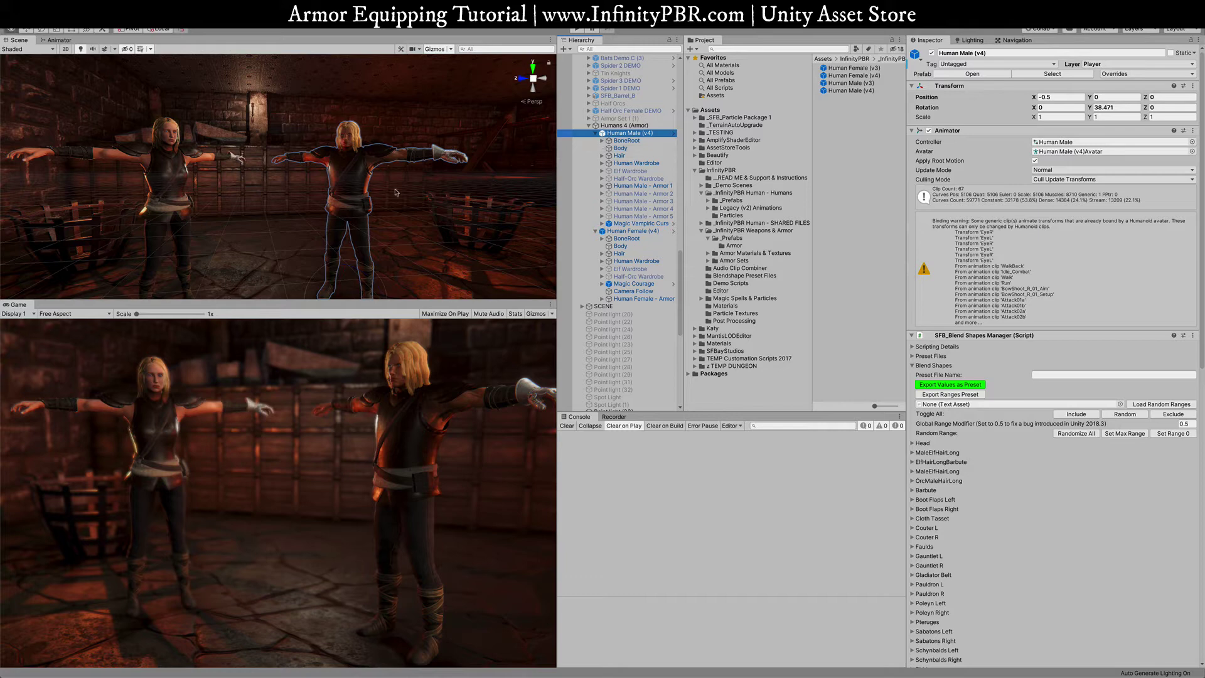
left_click_drag(390, 213, 414, 213, "alt")
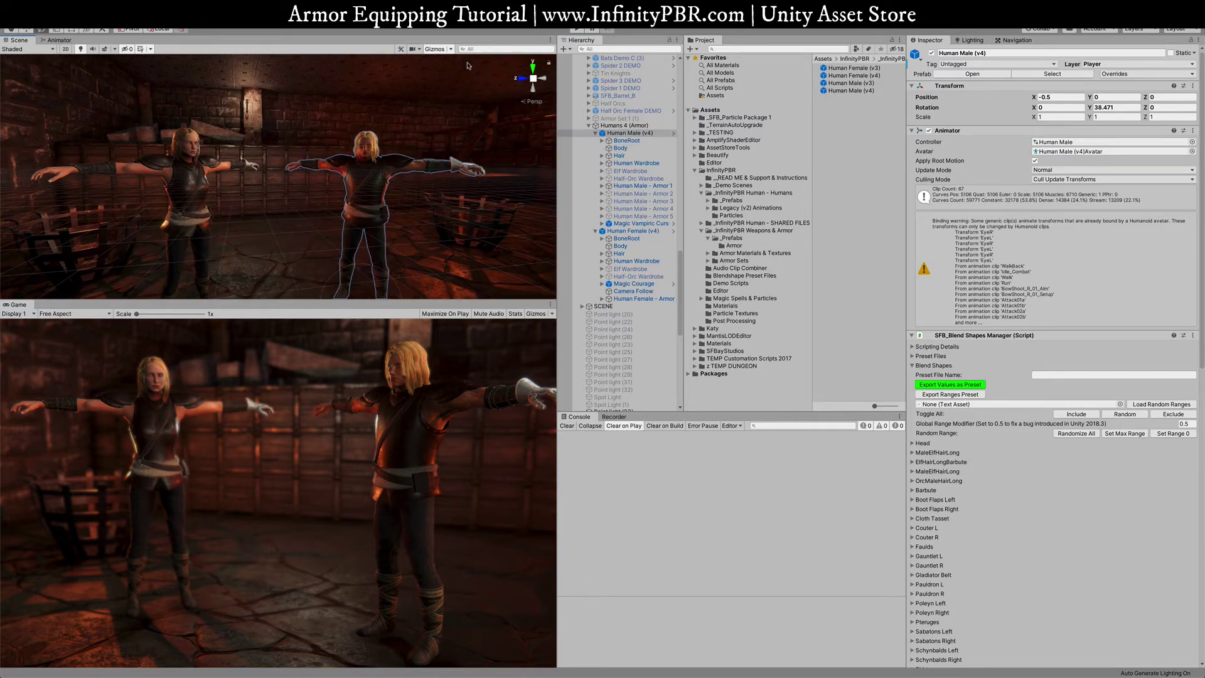
left_click(576, 29)
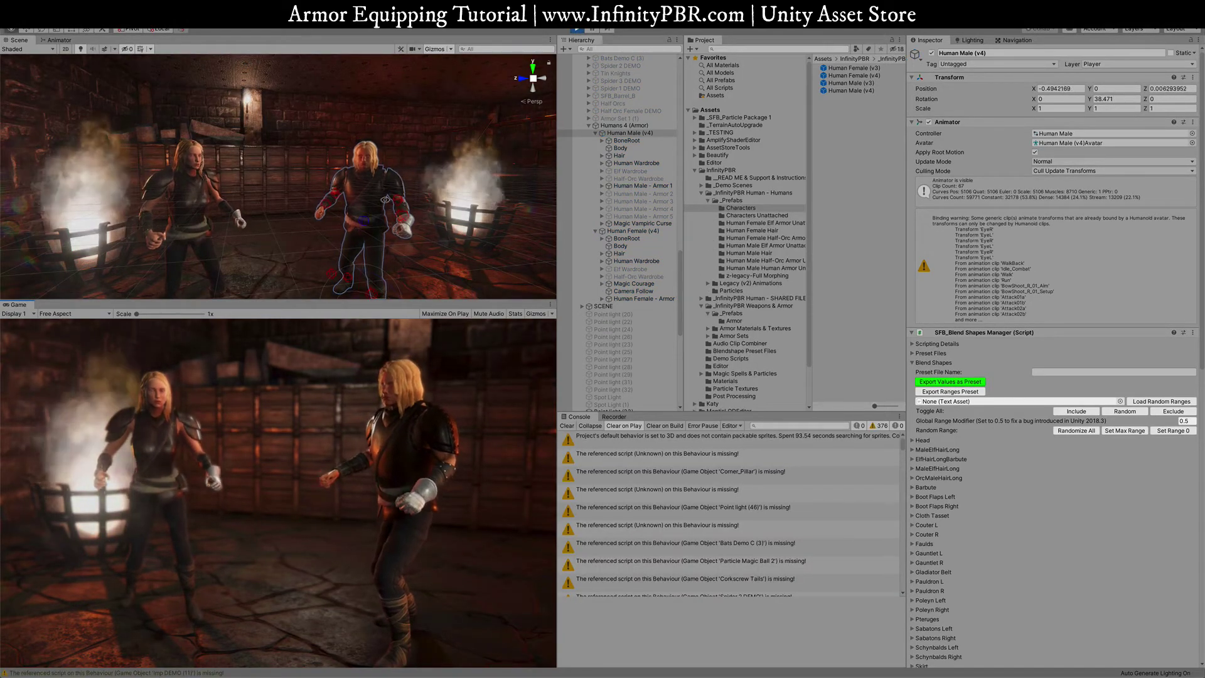
left_click_drag(385, 185, 408, 177, "alt")
scroll(334, 181, "up", 5)
scroll(318, 176, "down", 3)
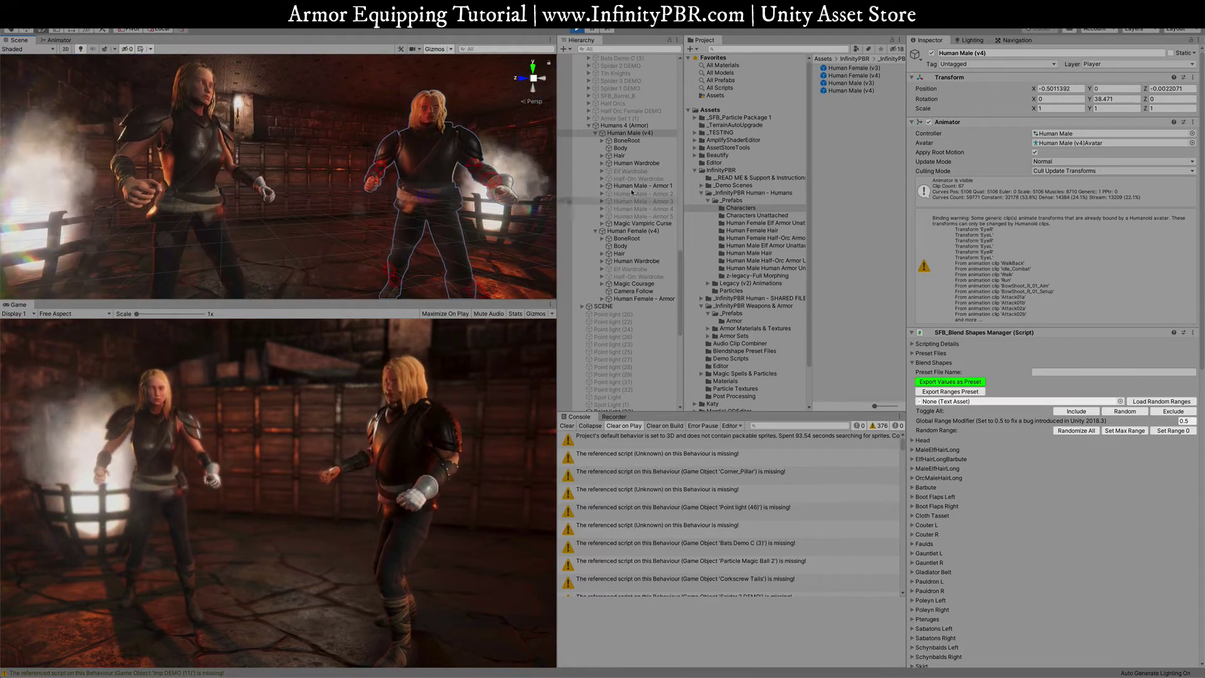
Trigger the attack2Left and attack2Right animator parameters on Human Male (v4) to test the armor in motion.
left_click(62, 39)
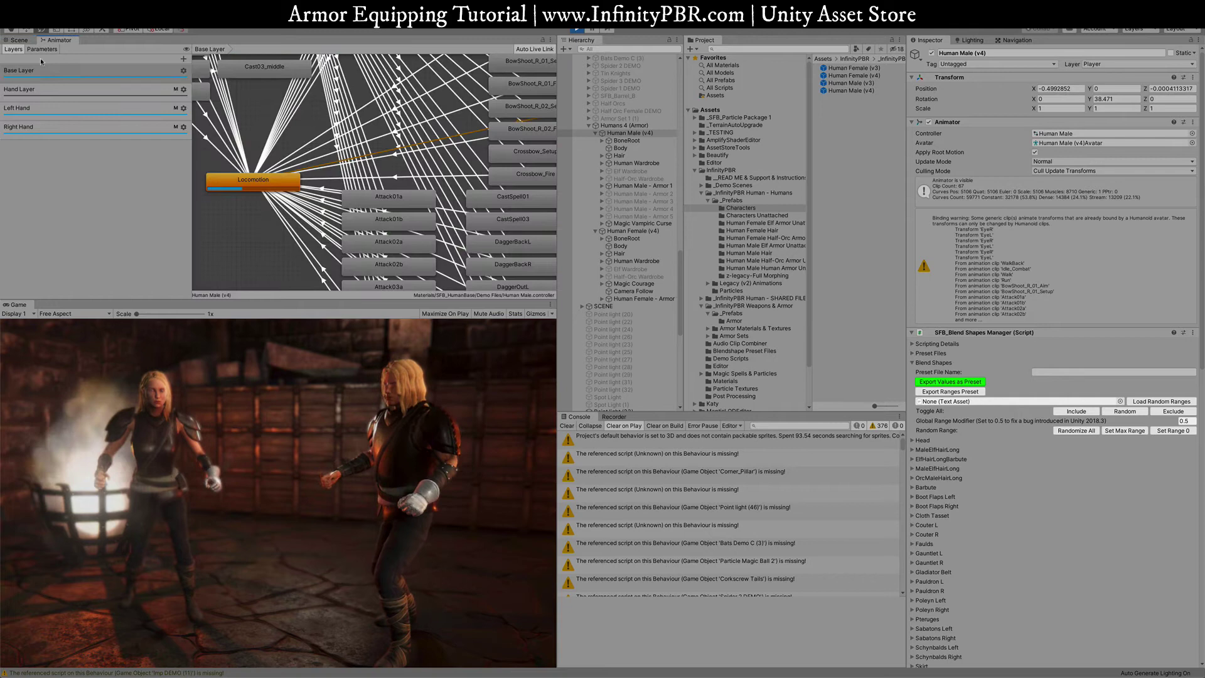
left_click(42, 49)
left_click(164, 105)
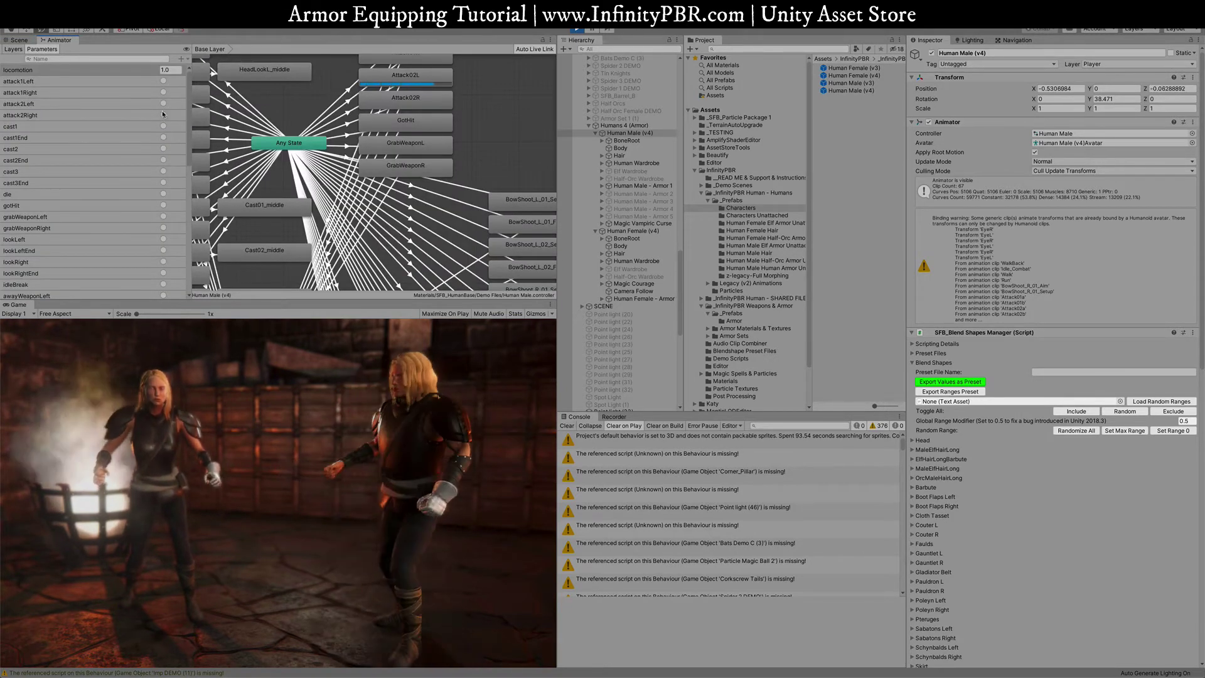
left_click(164, 117)
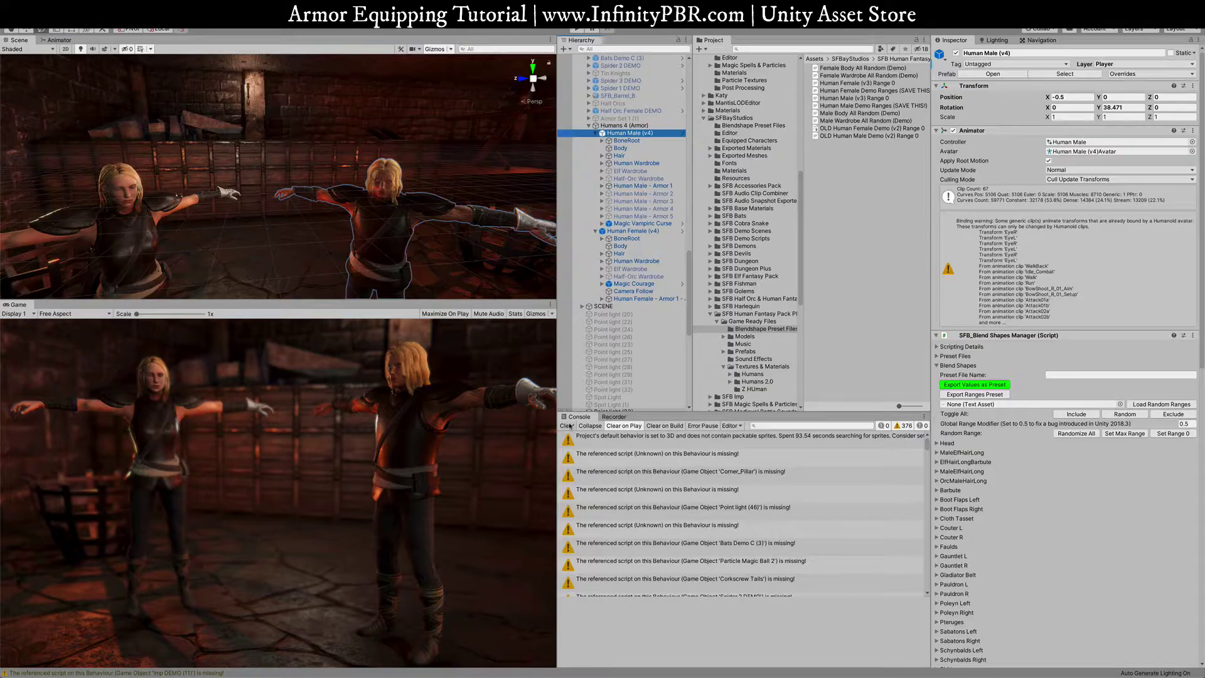
Randomize all blend shapes of Human Male (v4) several times with the Blend Shapes Manager while viewing the armored torso.
middle_click_drag(484, 227, 420, 205)
scroll(385, 193, "up", 5)
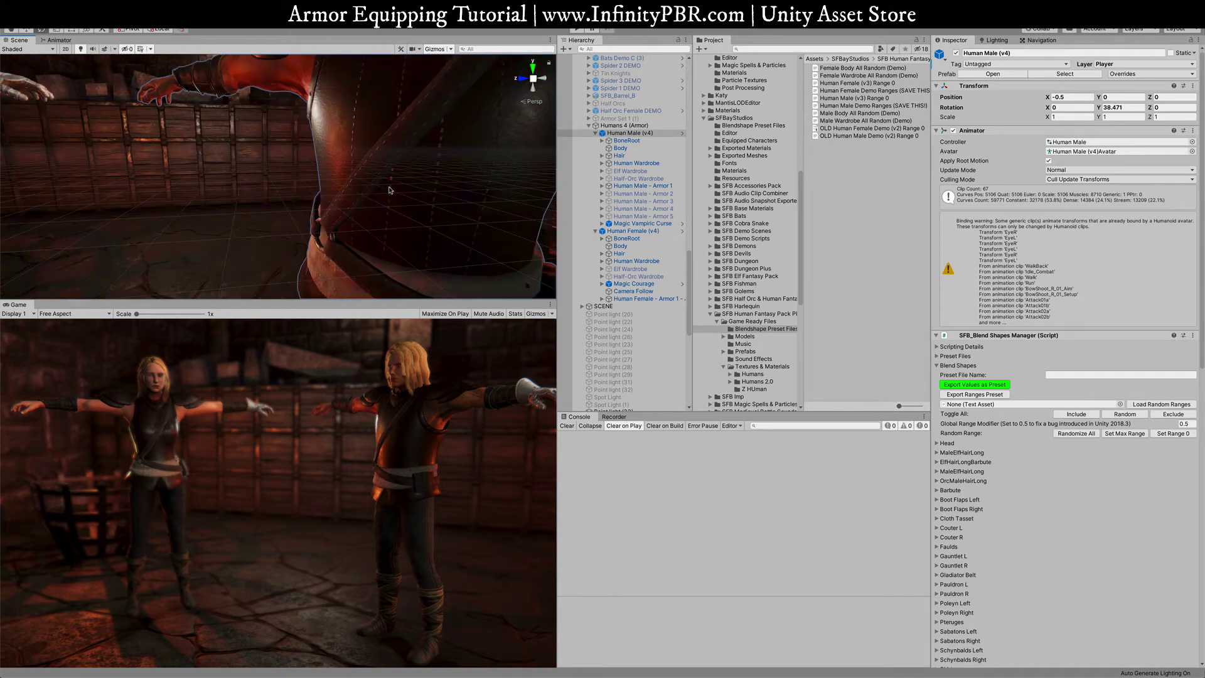
scroll(385, 193, "down", 6)
left_click_drag(376, 193, 405, 185, "alt")
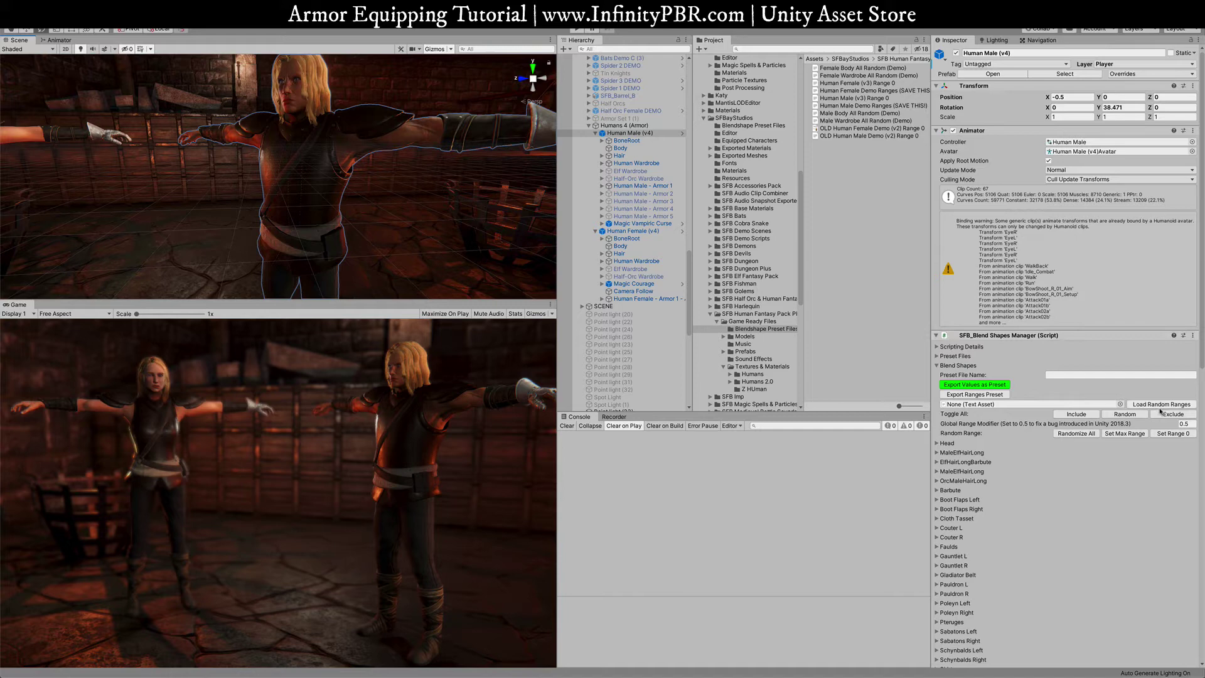
left_click(1123, 435)
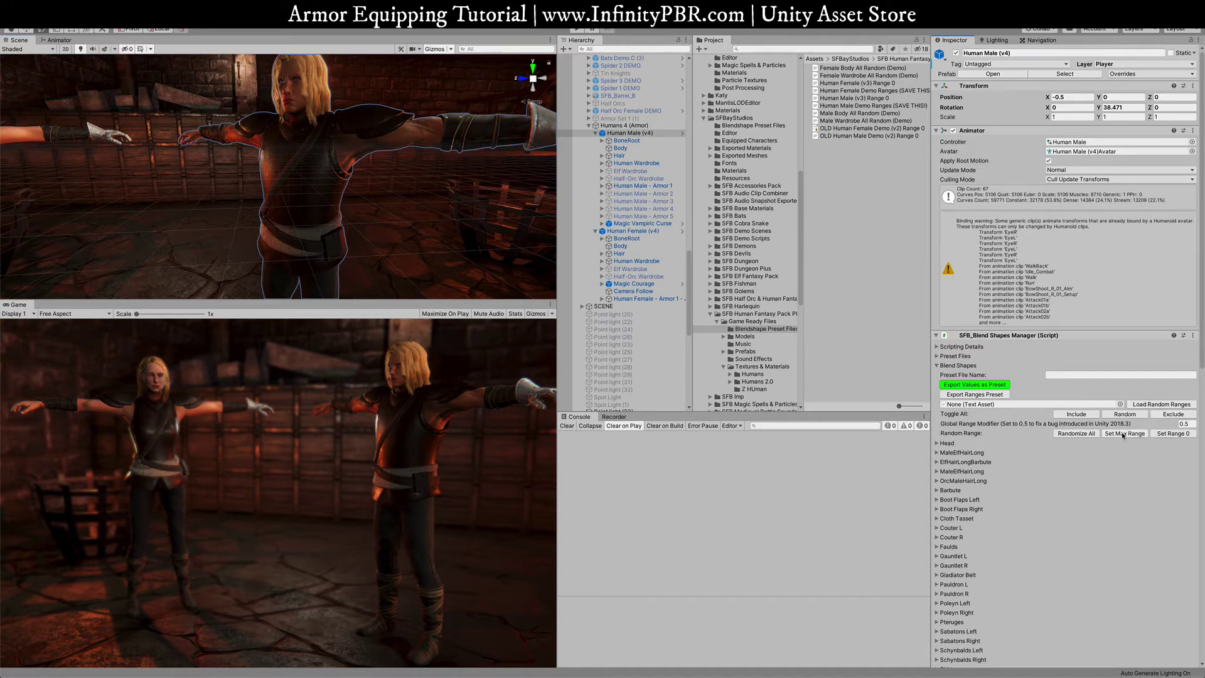
left_click(1081, 434)
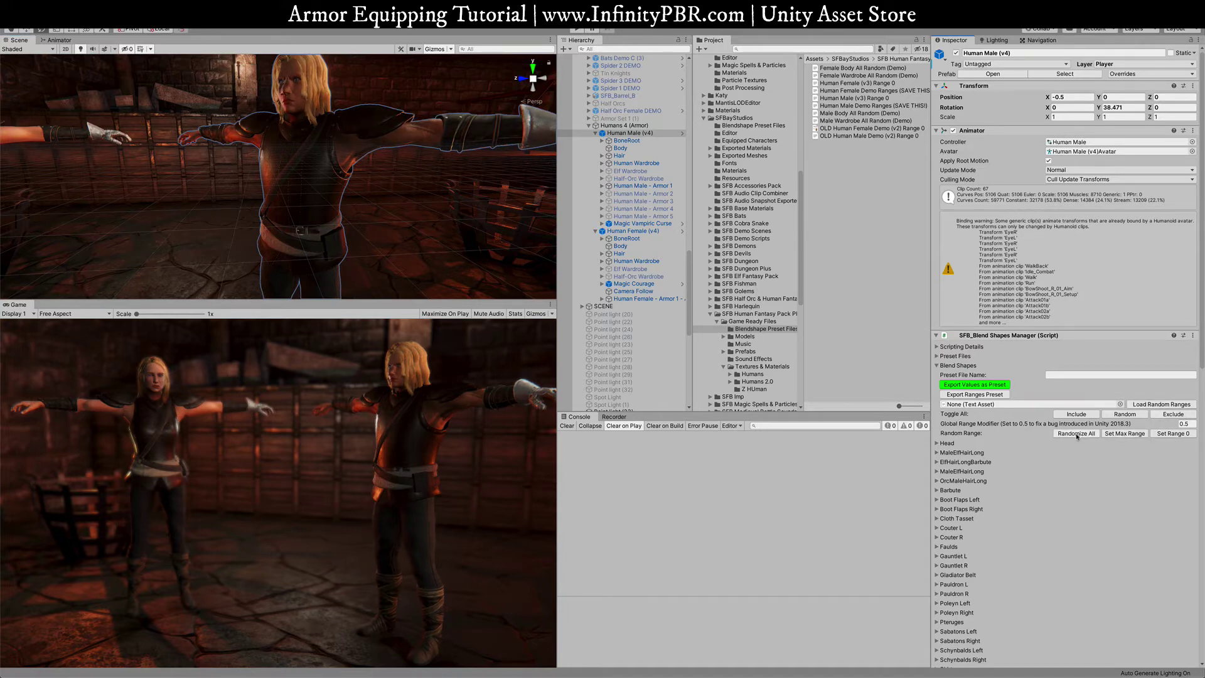
left_click(1076, 434)
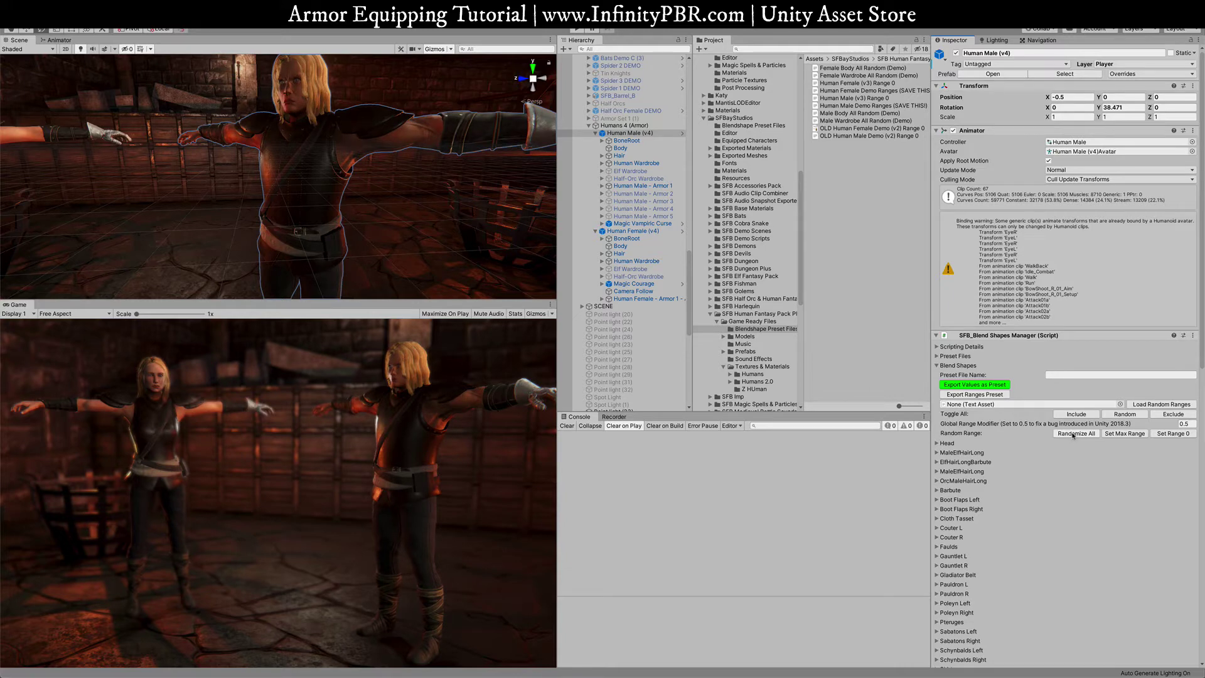
left_click(1073, 435)
left_click(1074, 434)
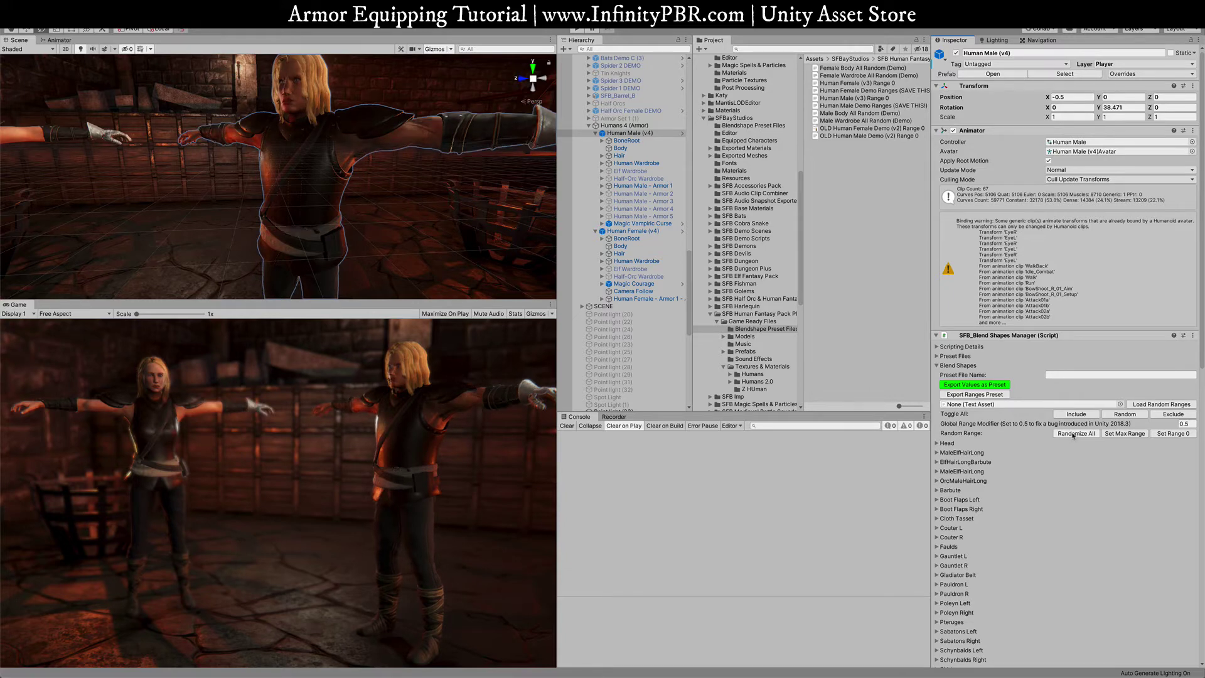
Randomize all blend shapes of Human Male (v4) a few more times and reset their values.
left_click(1073, 435)
left_click(1074, 434)
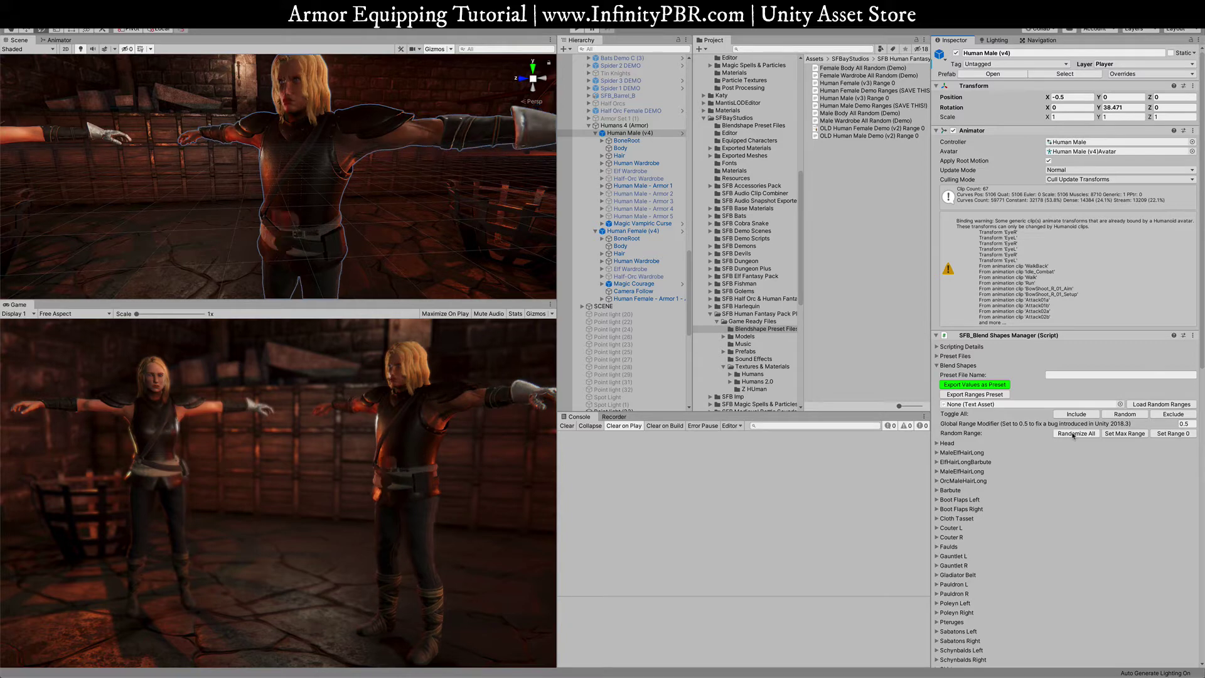
left_click(1073, 434)
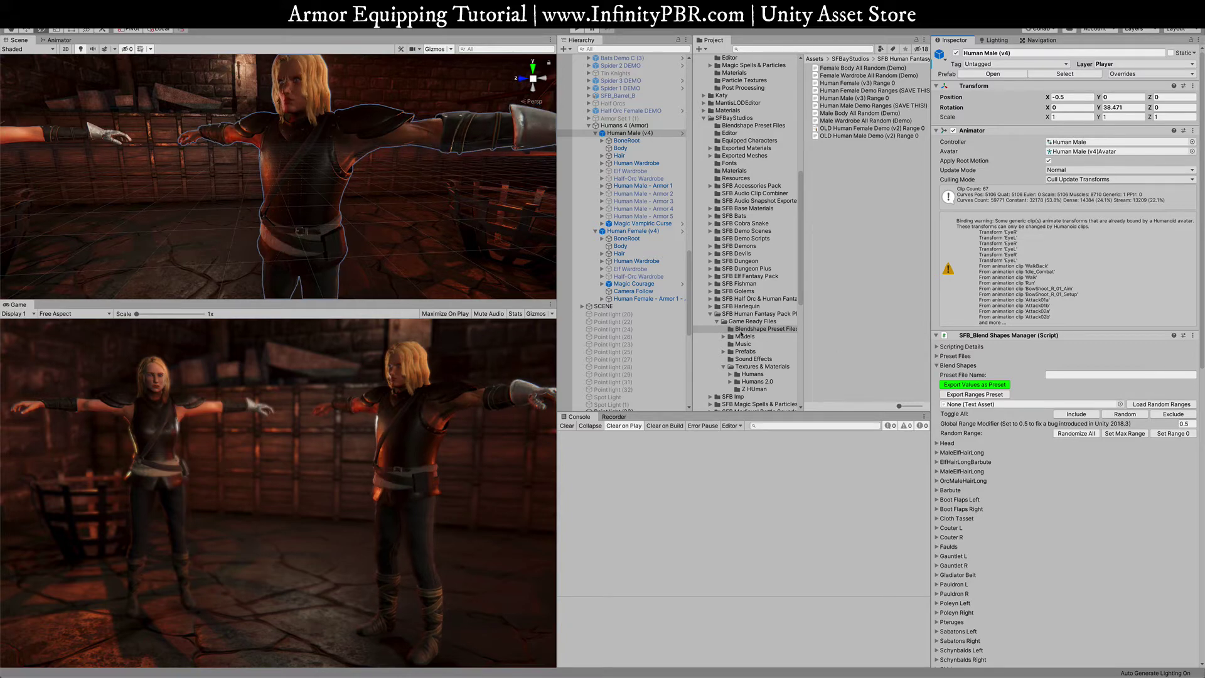
scroll(1038, 502, "down", 15)
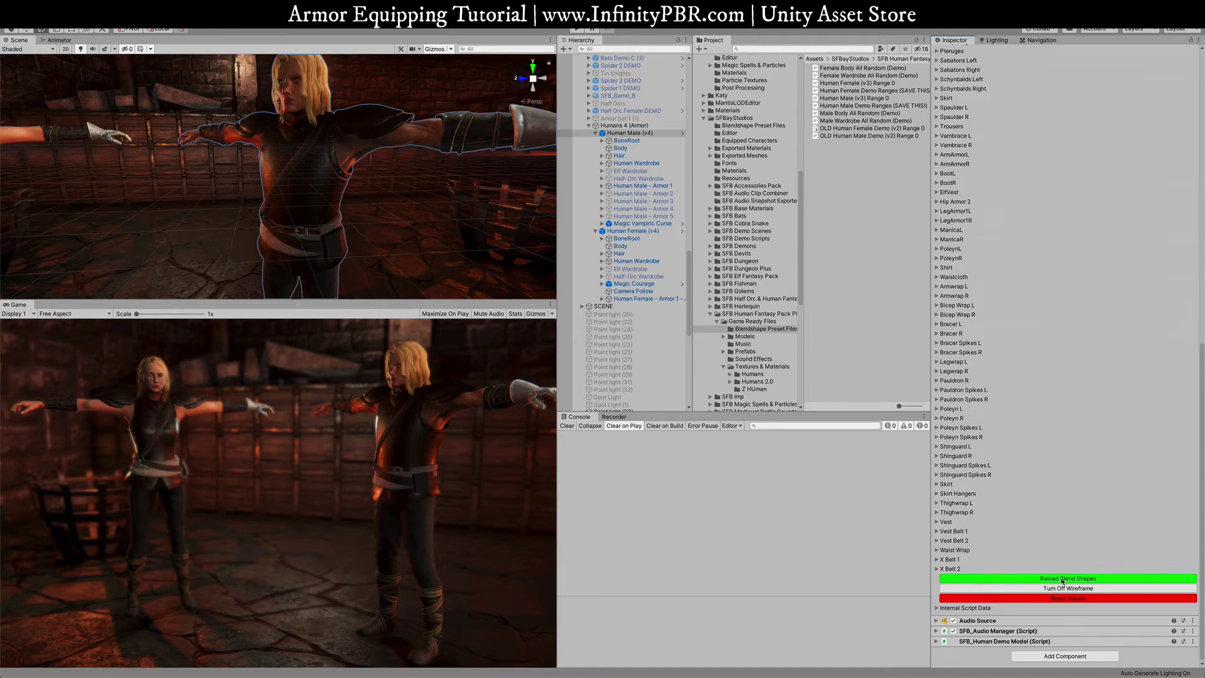
left_click(1047, 599)
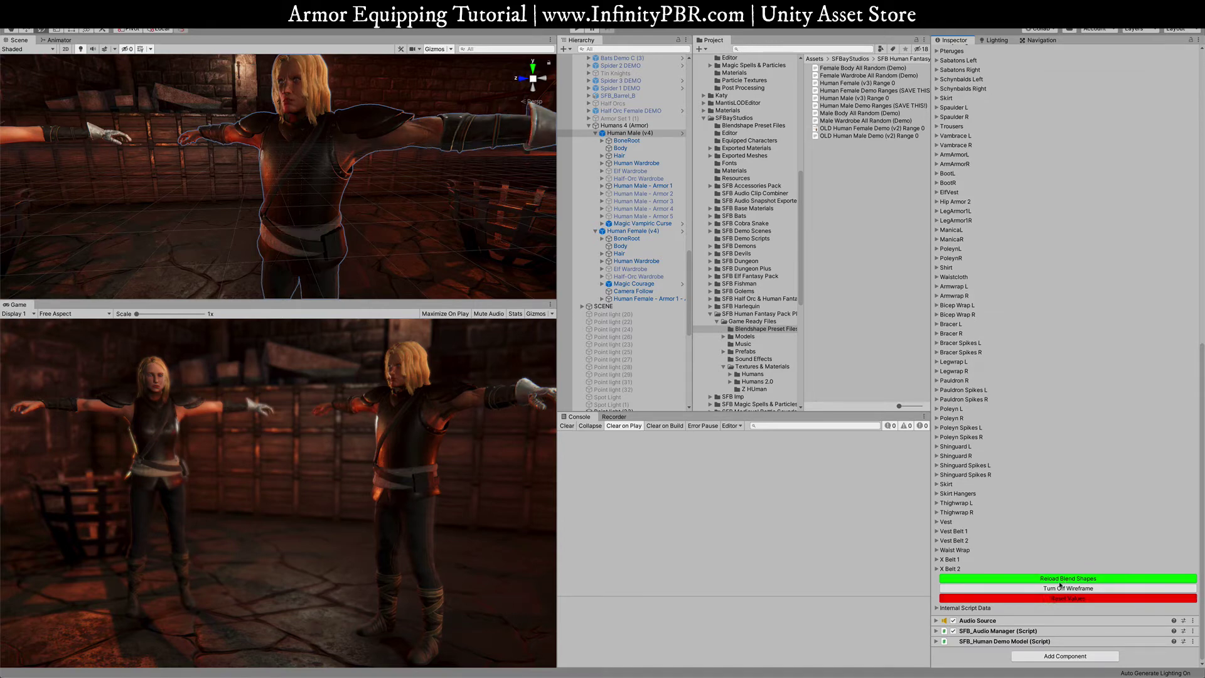
scroll(1032, 363, "up", 15)
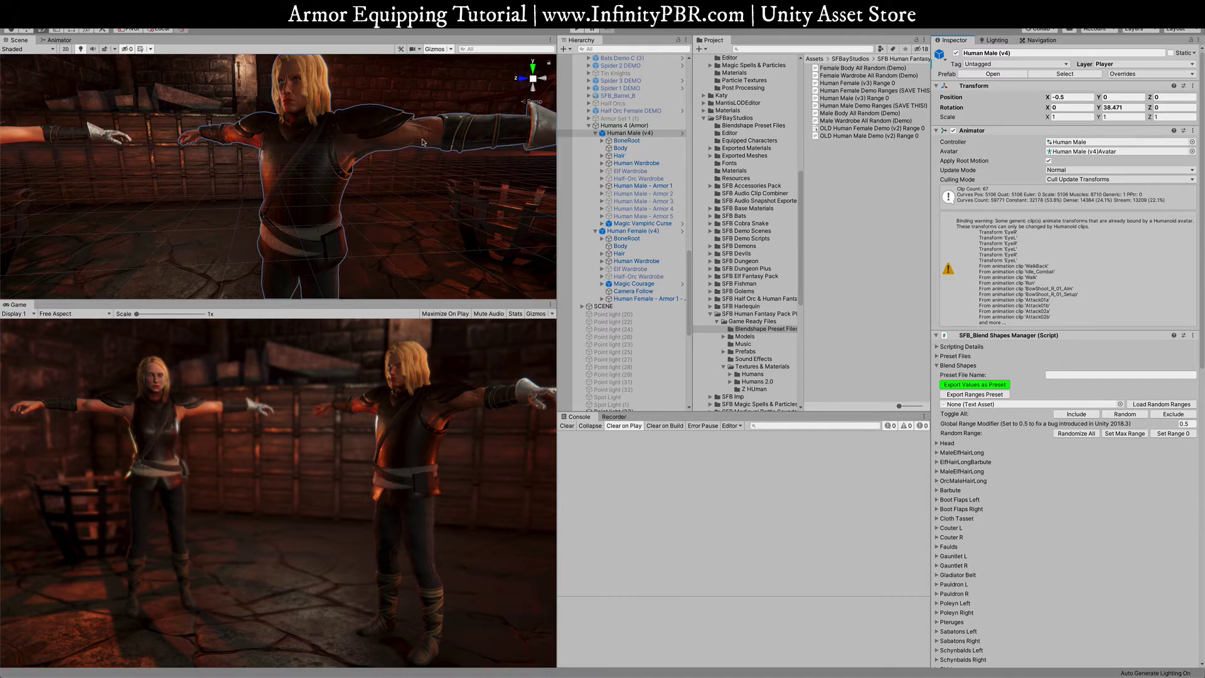
Open the Human Male (v4) prefab and activate every Human Wardrobe piece from Armband_L to Vambrace_R.
left_click(684, 133)
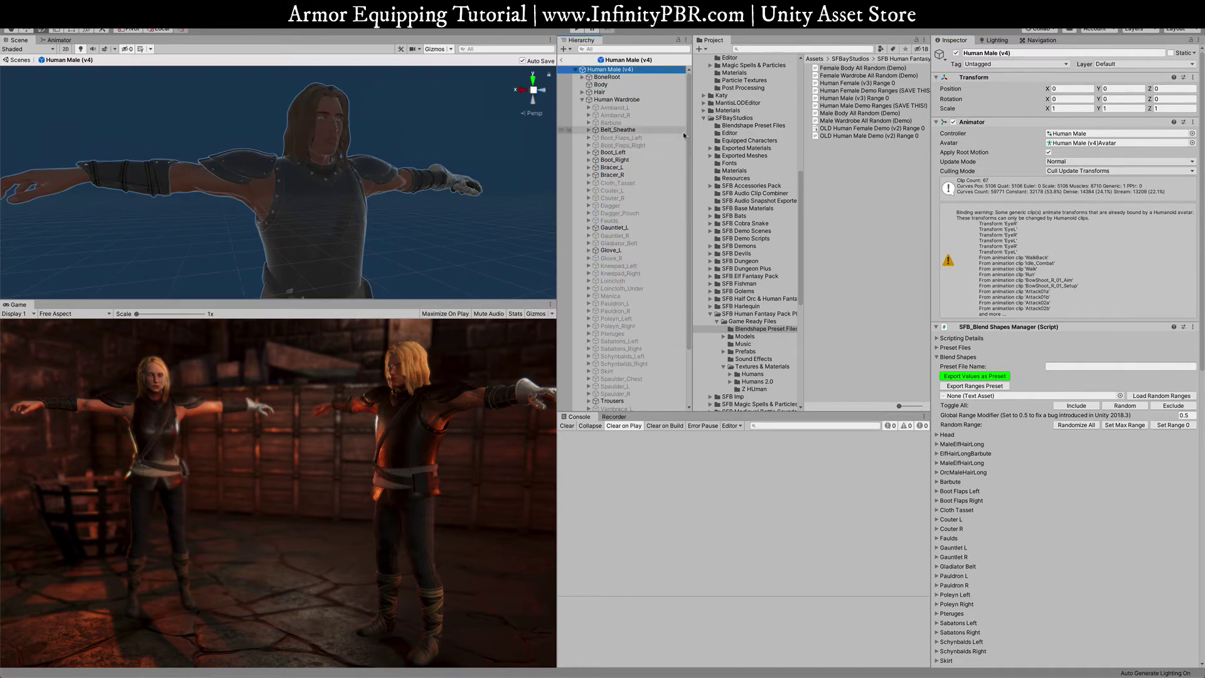
scroll(625, 260, "down", 3)
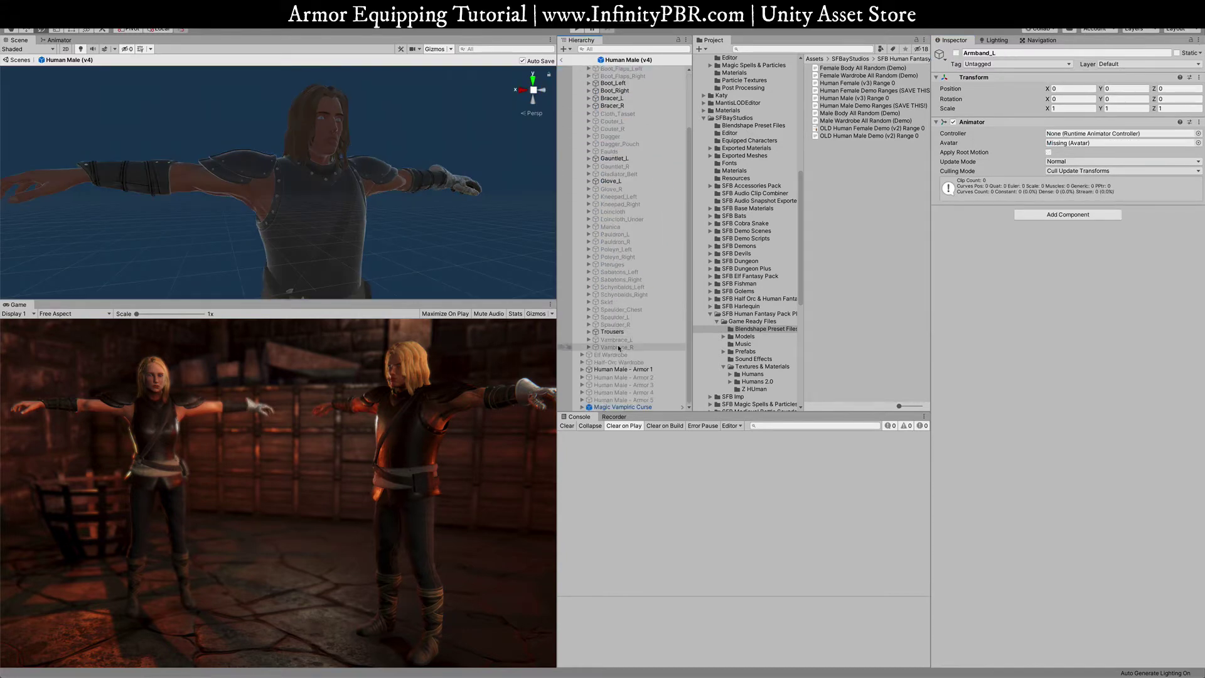
left_click(618, 347, "shift")
left_click(956, 52)
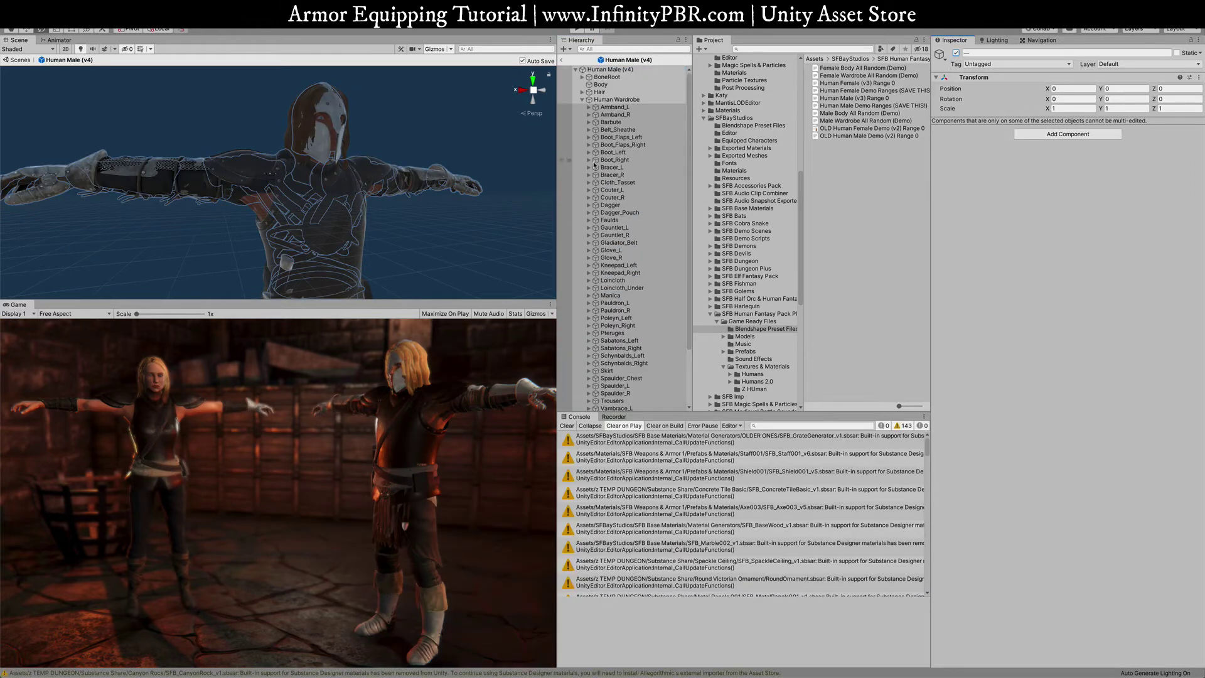
Activate the Elf Wardrobe and Half-Orc Wardrobe groups and Human Male - Armor 1 to 5 in the prefab.
left_click(582, 99)
left_click(583, 108)
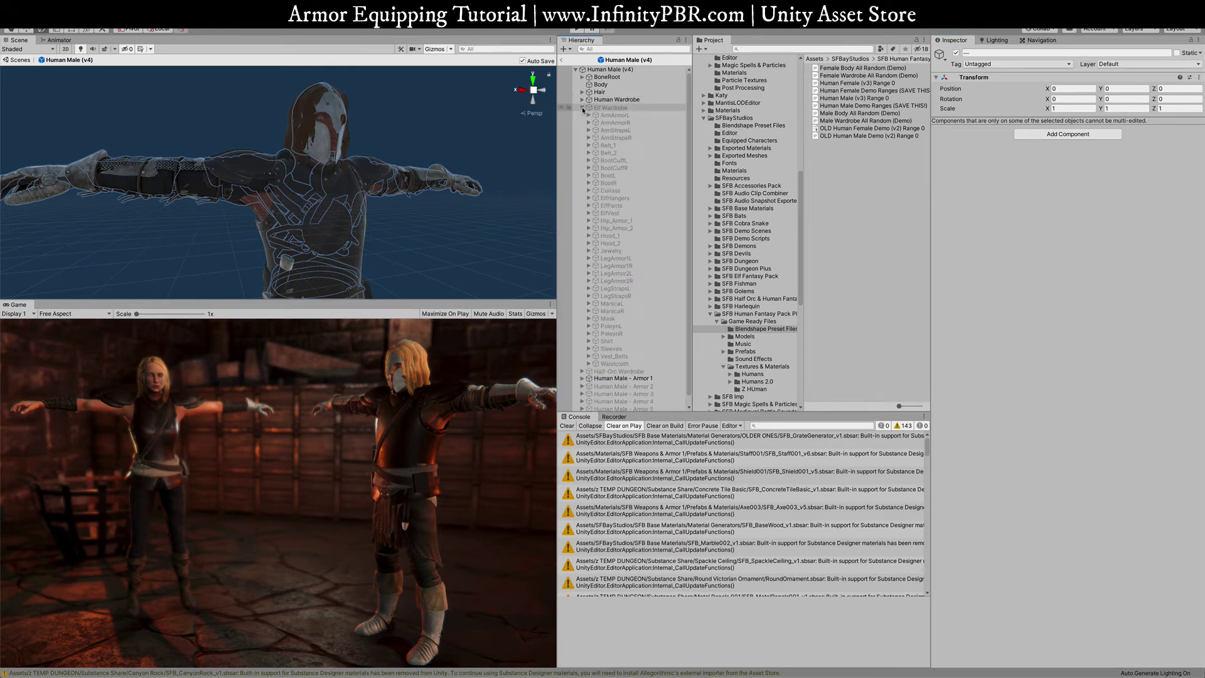
left_click(615, 108)
left_click(956, 53)
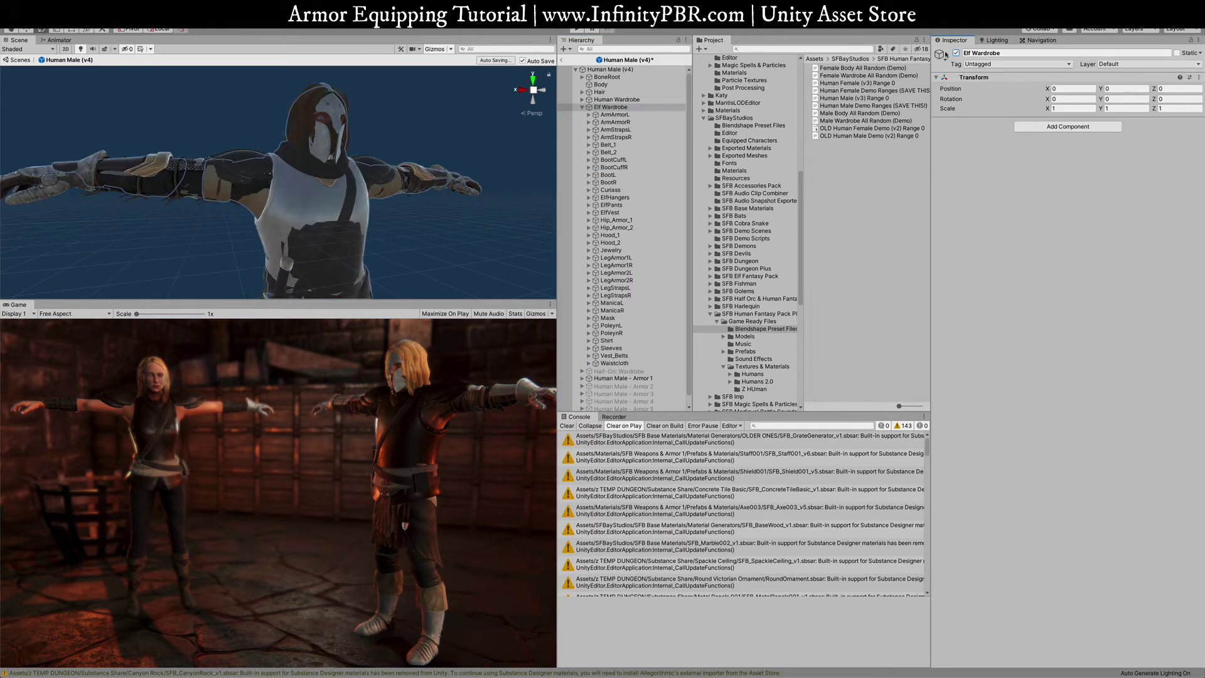
left_click(582, 107)
left_click(619, 116)
left_click(631, 152, "shift")
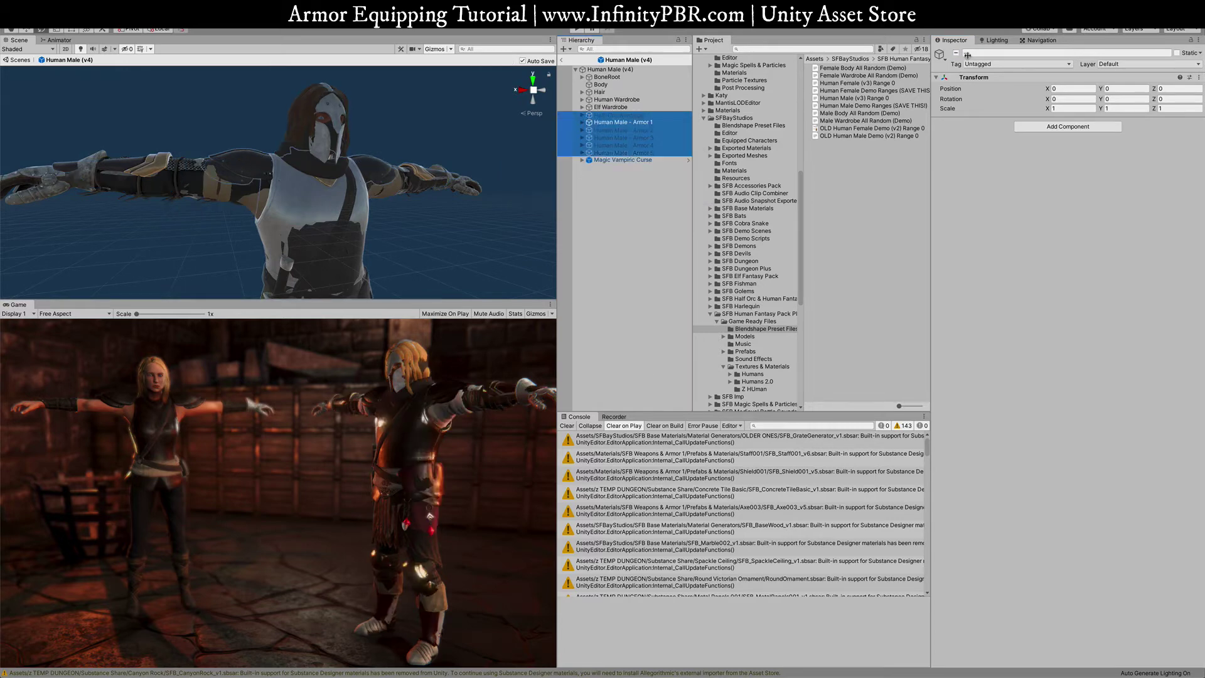
left_click(957, 53)
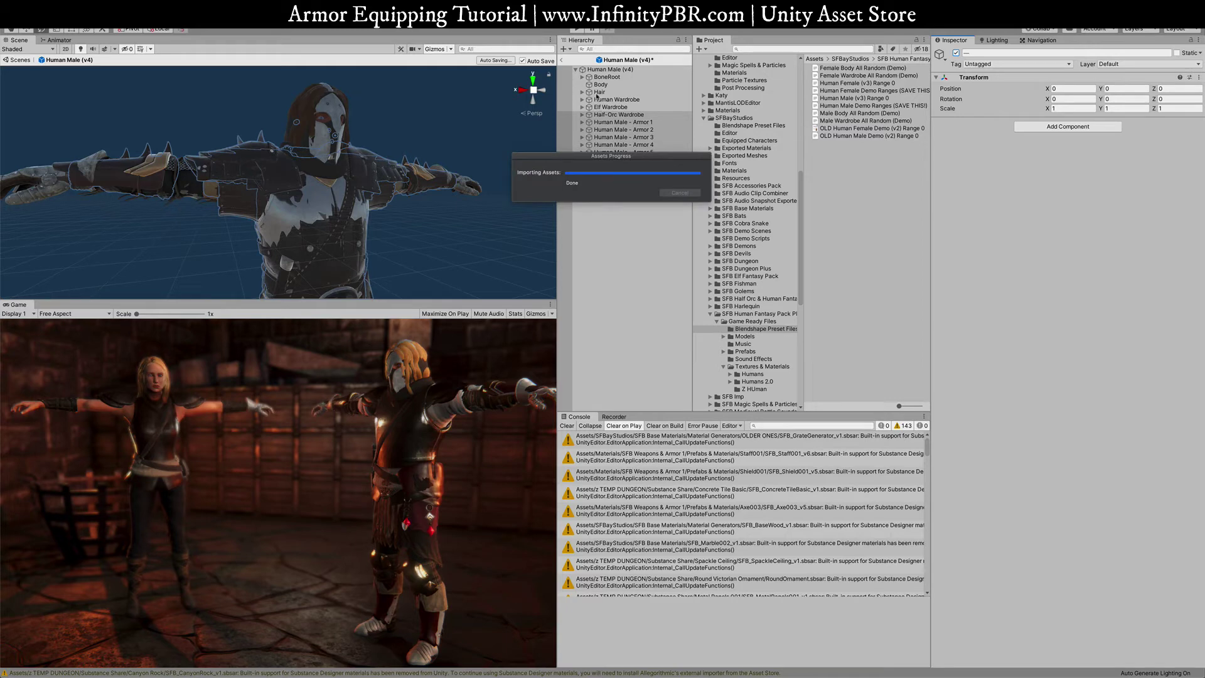
Reload the blend shapes in the Blend Shapes Manager of the Human Male (v4) prefab root.
left_click(601, 70)
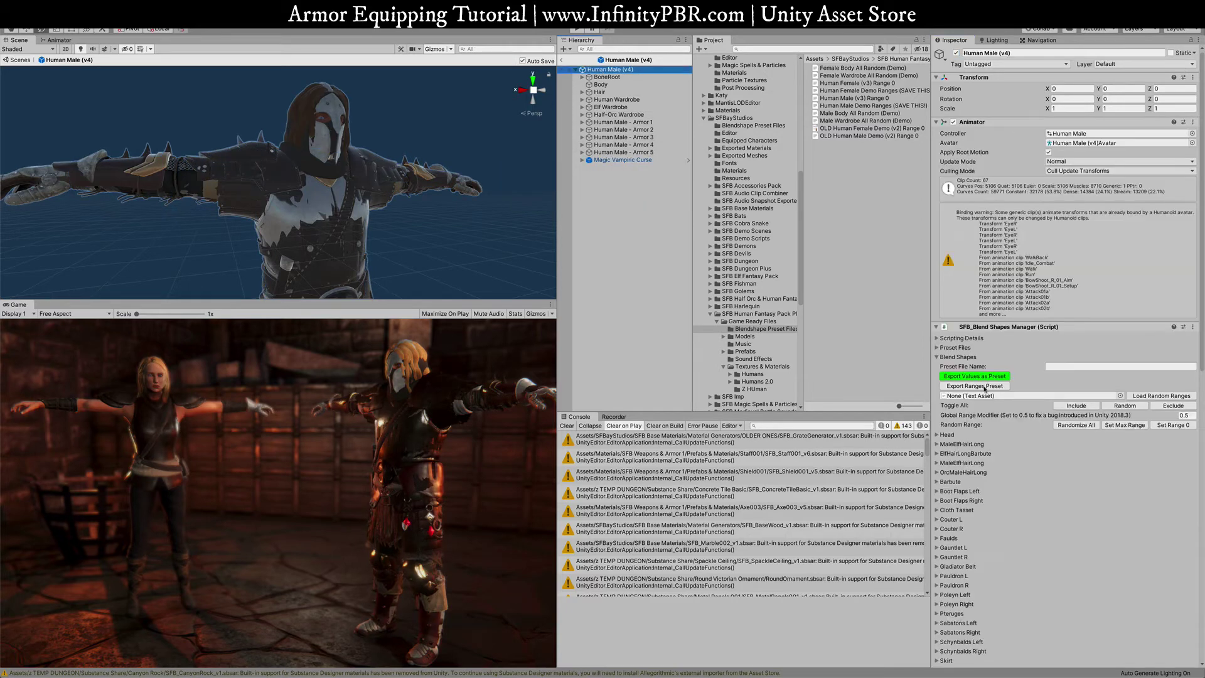
scroll(1069, 430, "down", 15)
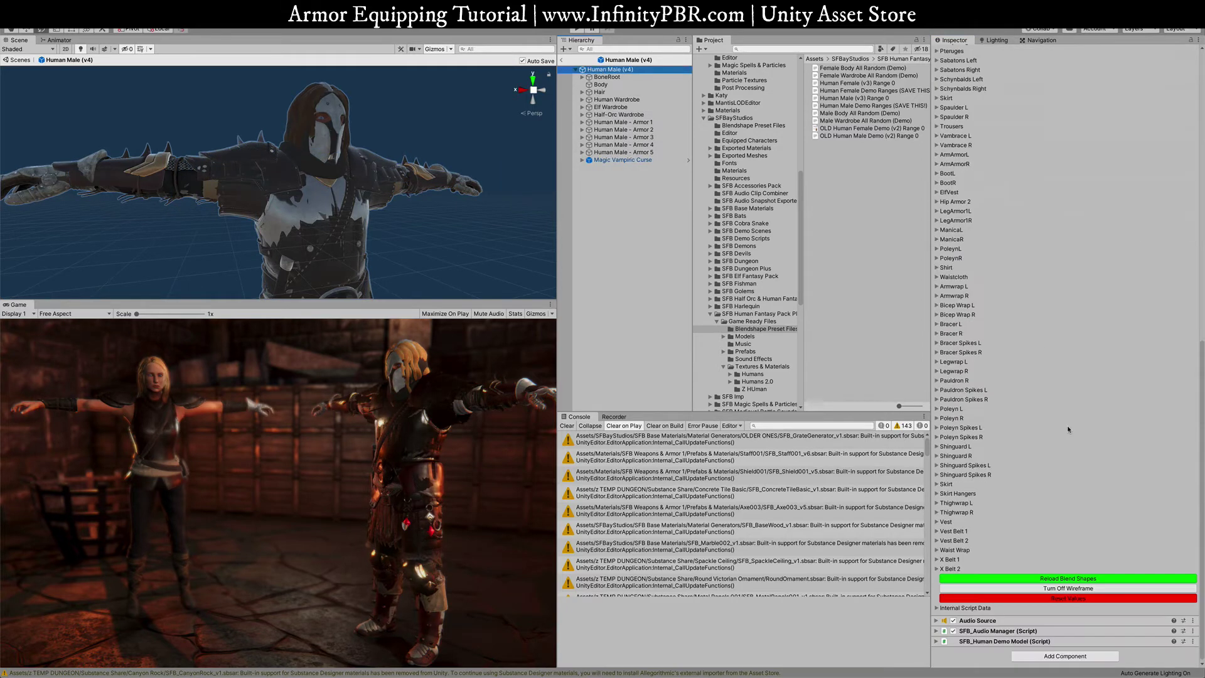
left_click(1074, 580)
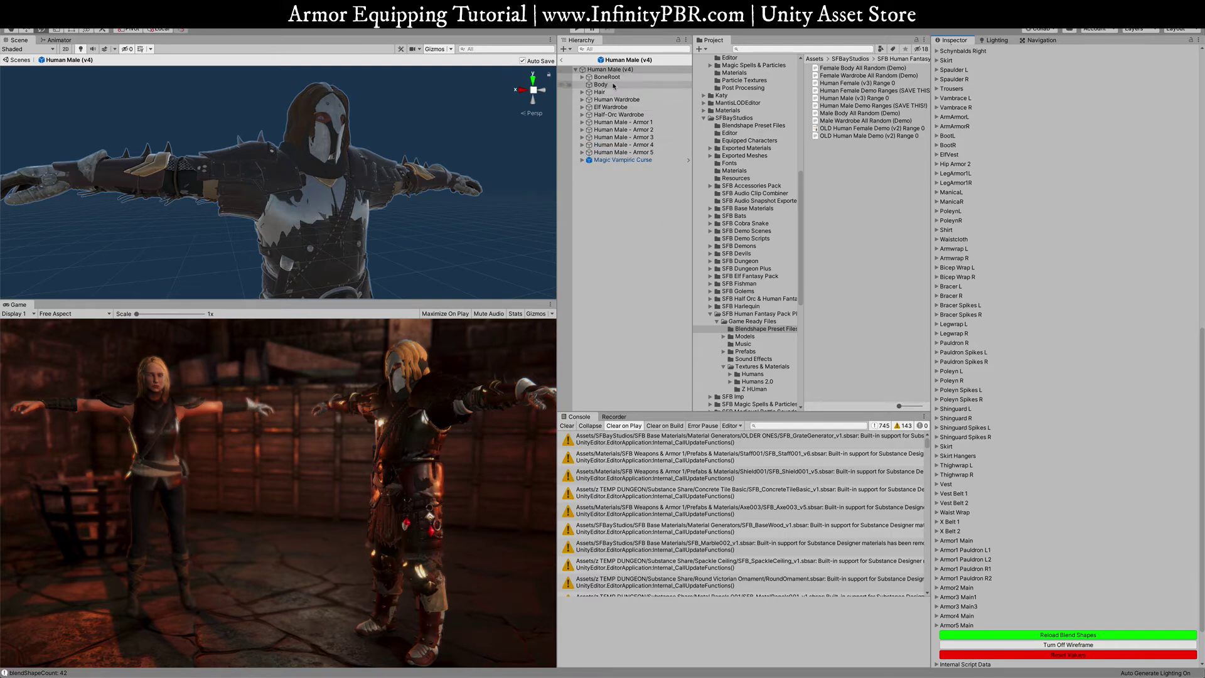
Deactivate the Human, Elf and Half-Orc Wardrobe groups and Human Male - Armor 1, 3, 4 and 5, keeping only Armor 2 active.
left_click(587, 101)
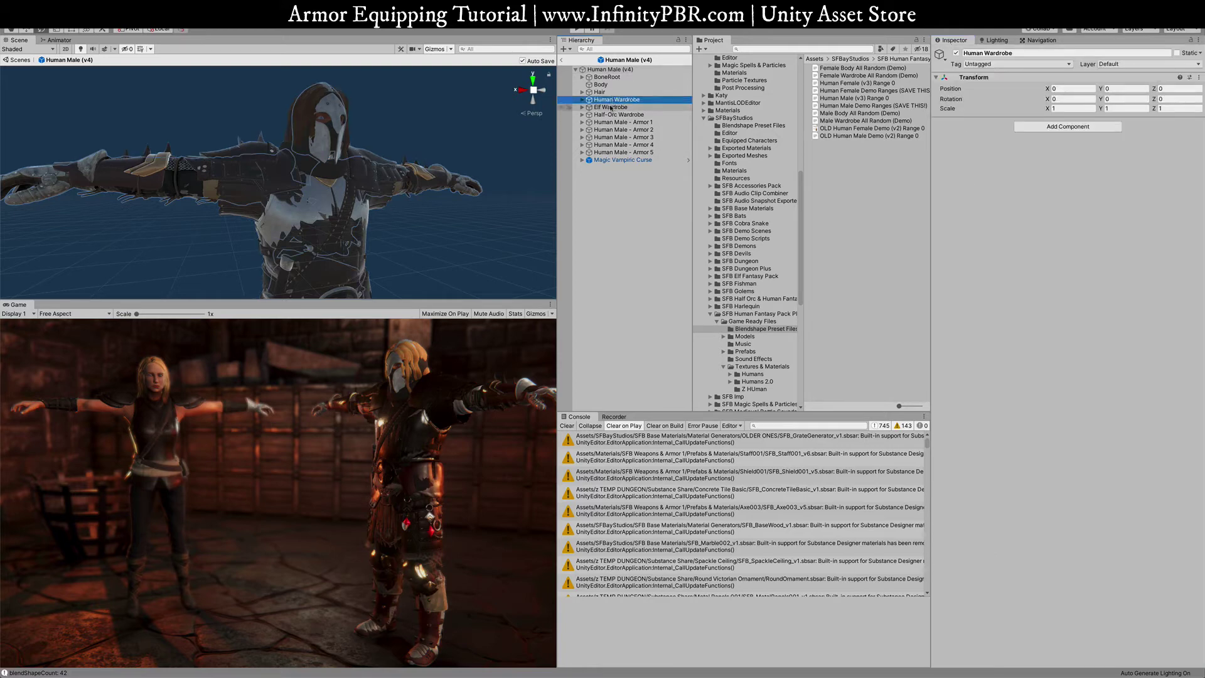
left_click(613, 108, "shift")
left_click(615, 114, "ctrl")
left_click(624, 123, "ctrl")
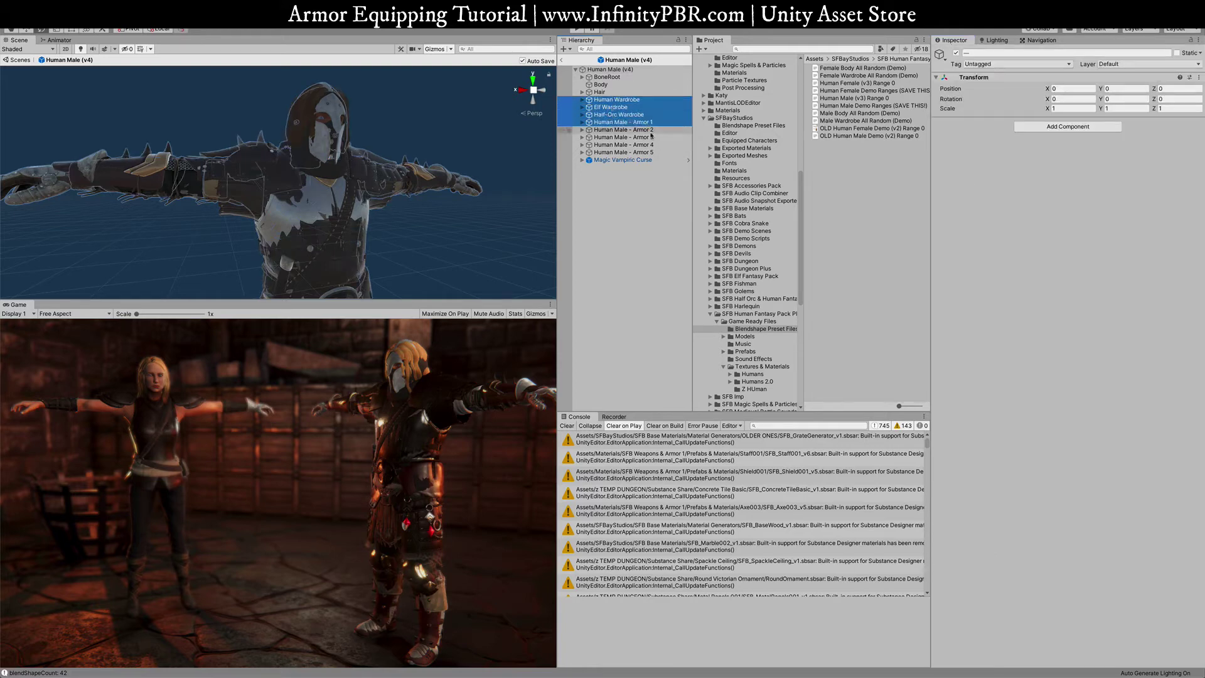
left_click(635, 137, "ctrl")
left_click(643, 145, "ctrl")
left_click(652, 151, "ctrl")
left_click(956, 53)
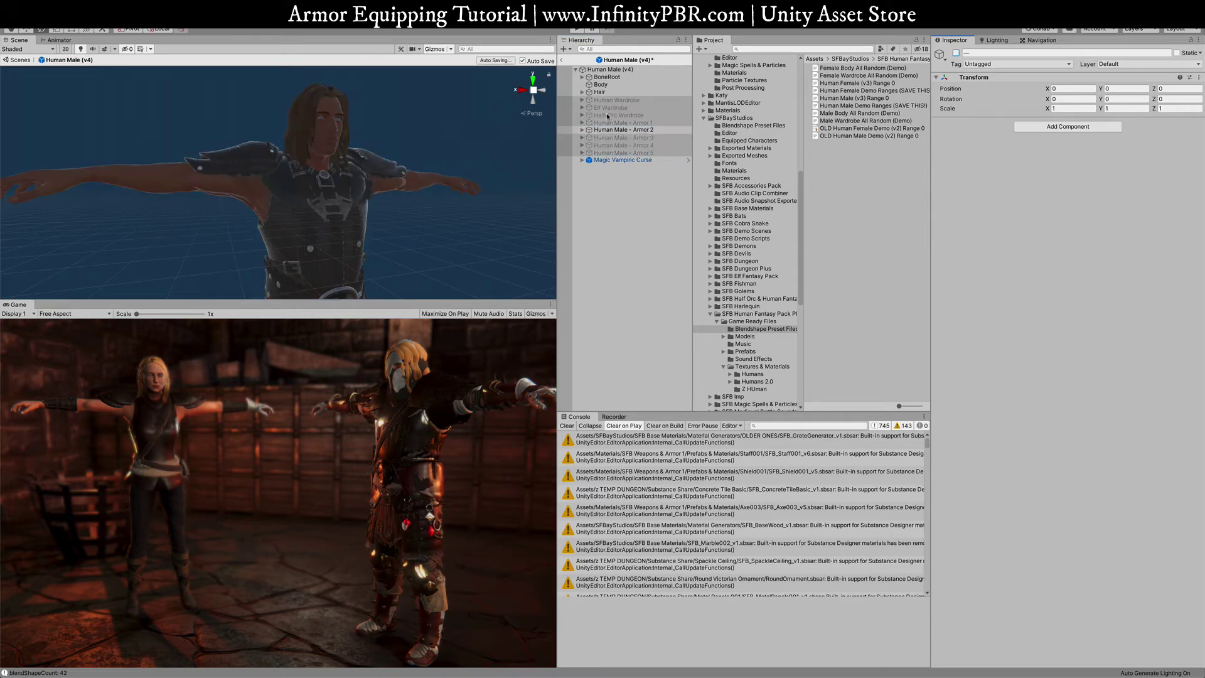
left_click(589, 133)
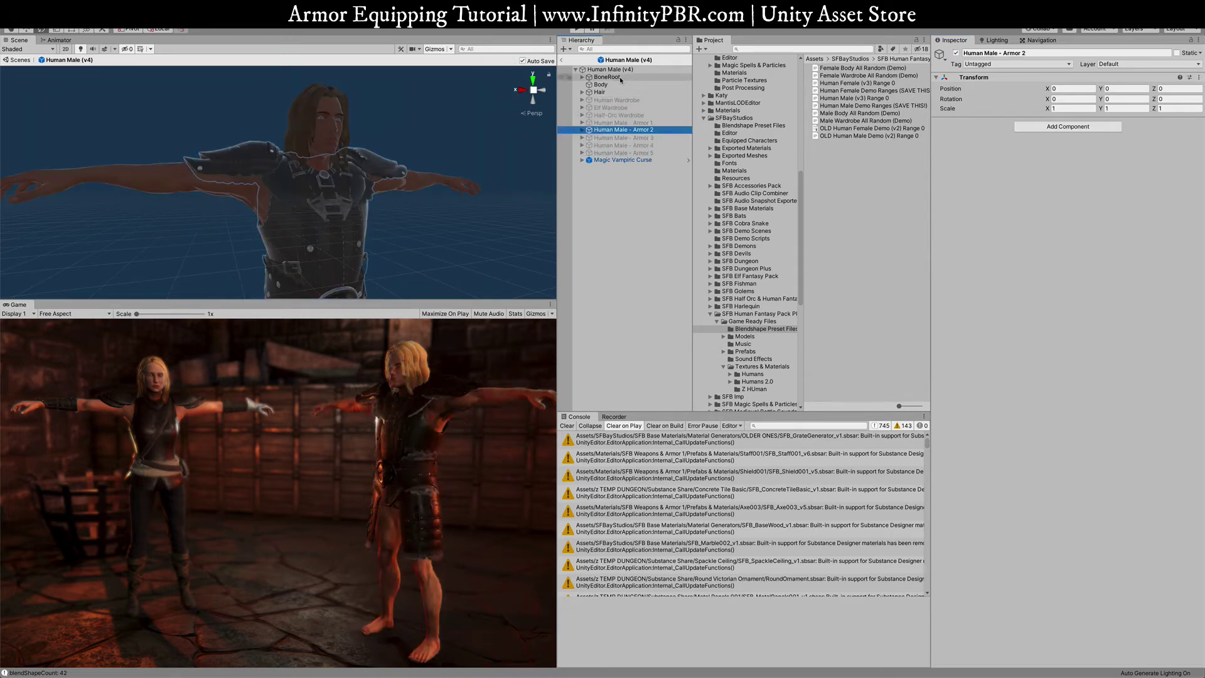
Apply Set Max Range to the blend shapes of Human Male (v4) and randomize them all several times to test Armor 2.
left_click(608, 69)
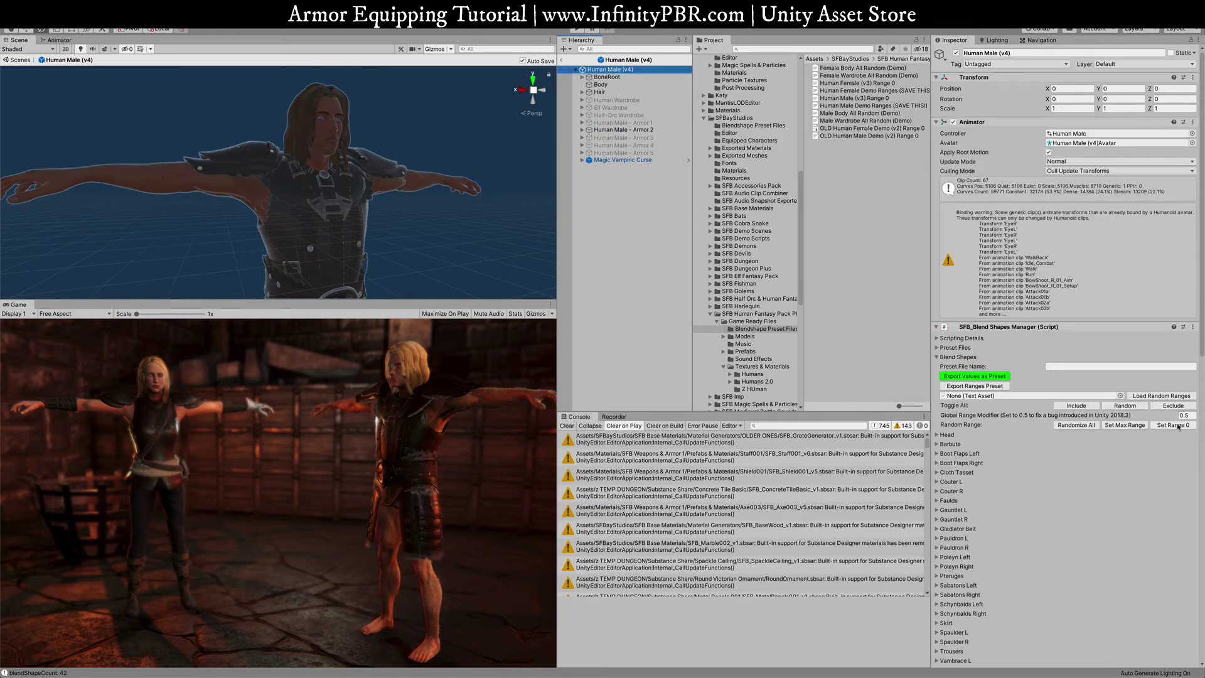
left_click(1125, 426)
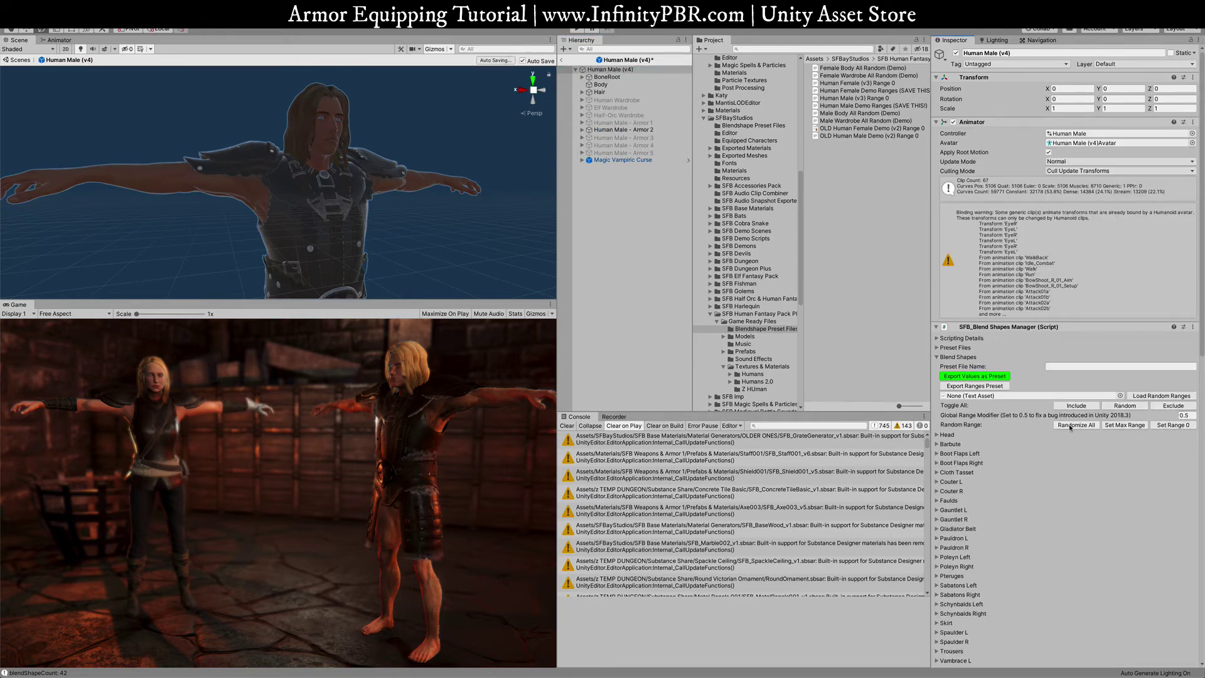
left_click(1073, 425)
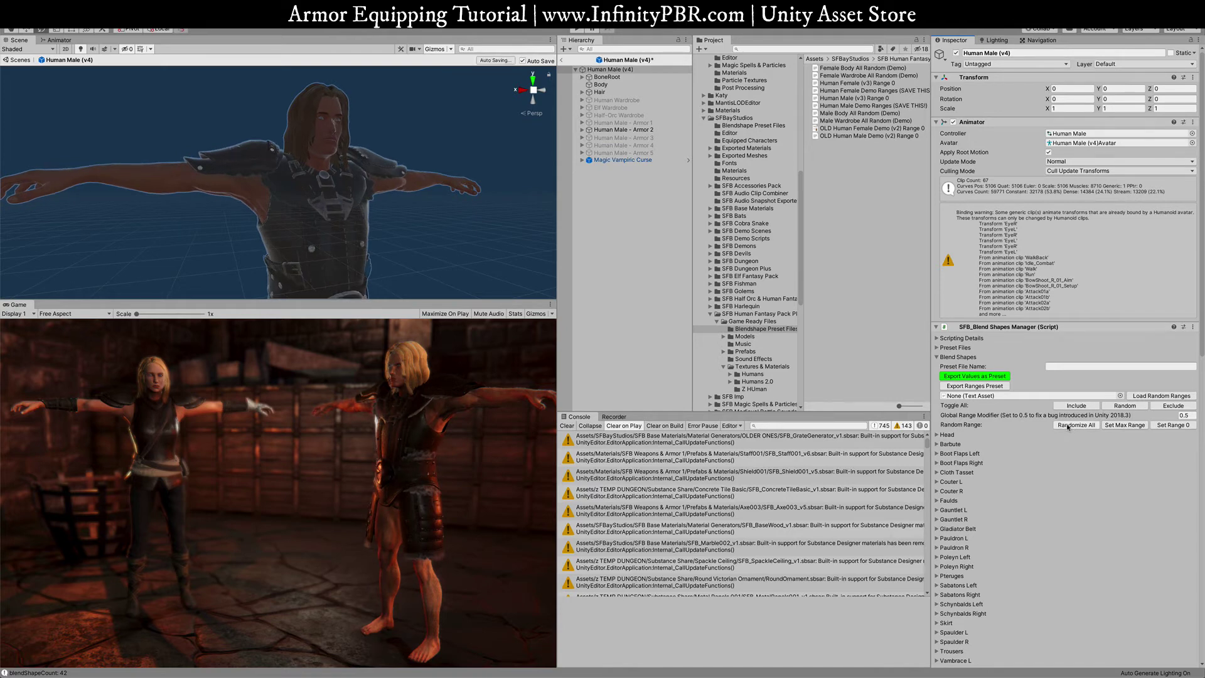
left_click(1069, 425)
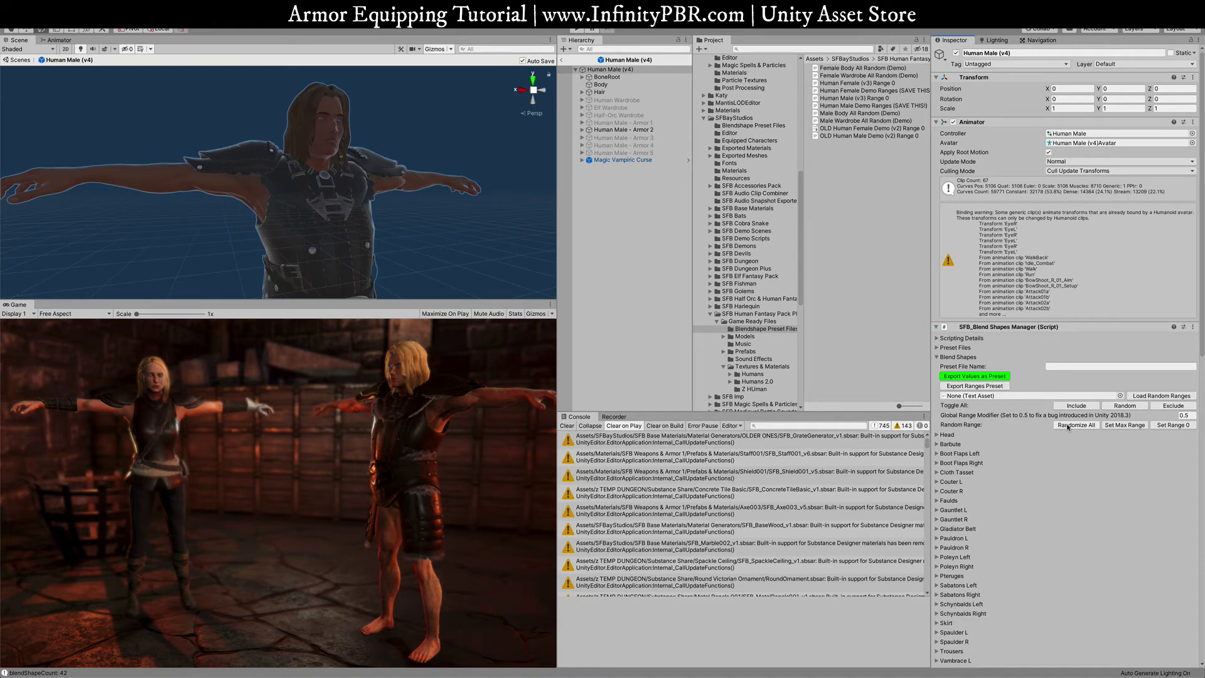
left_click(1069, 426)
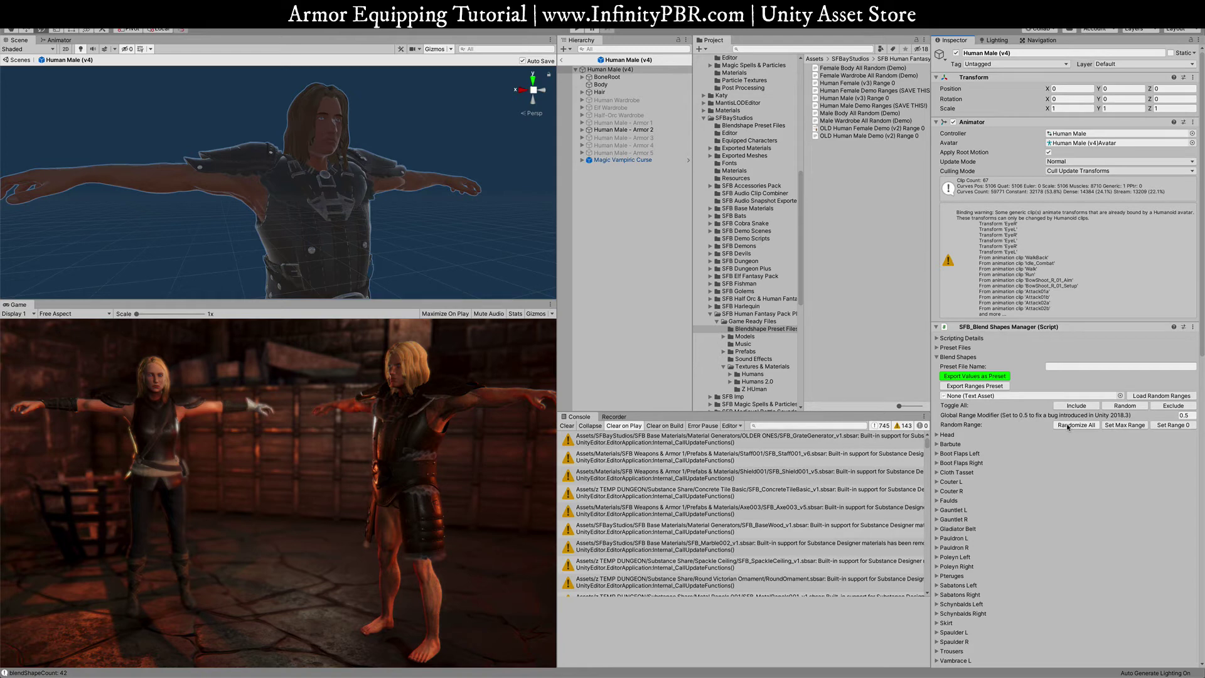
left_click(1069, 426)
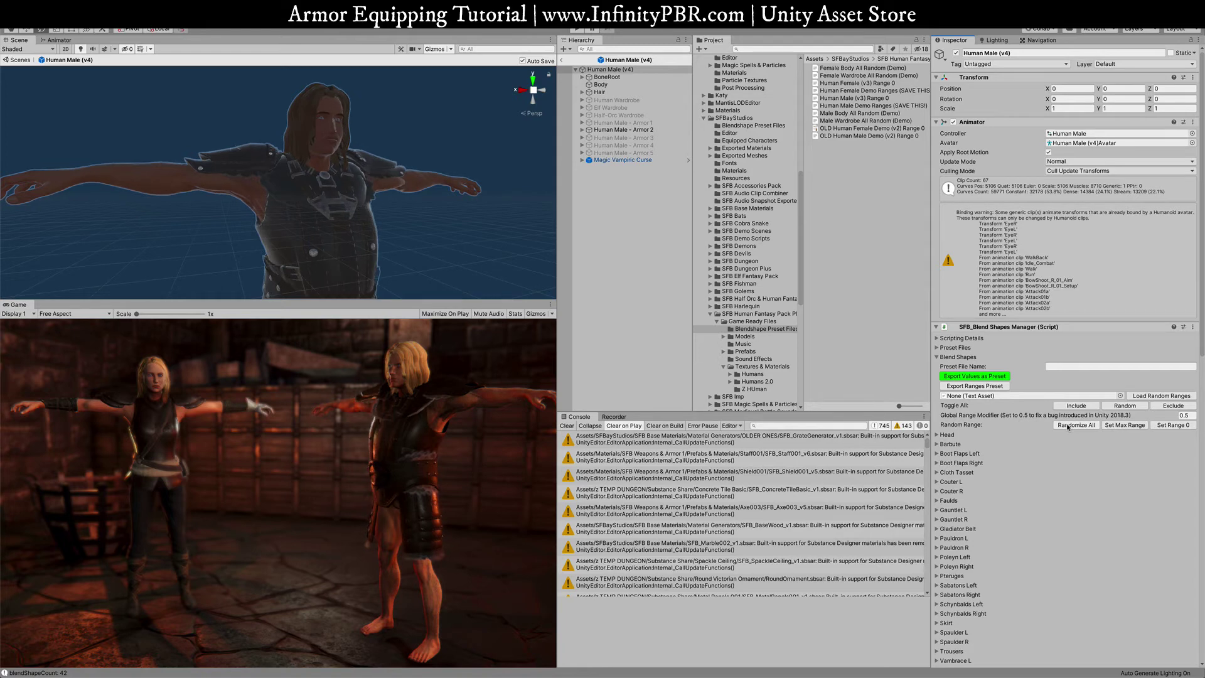
left_click(1069, 425)
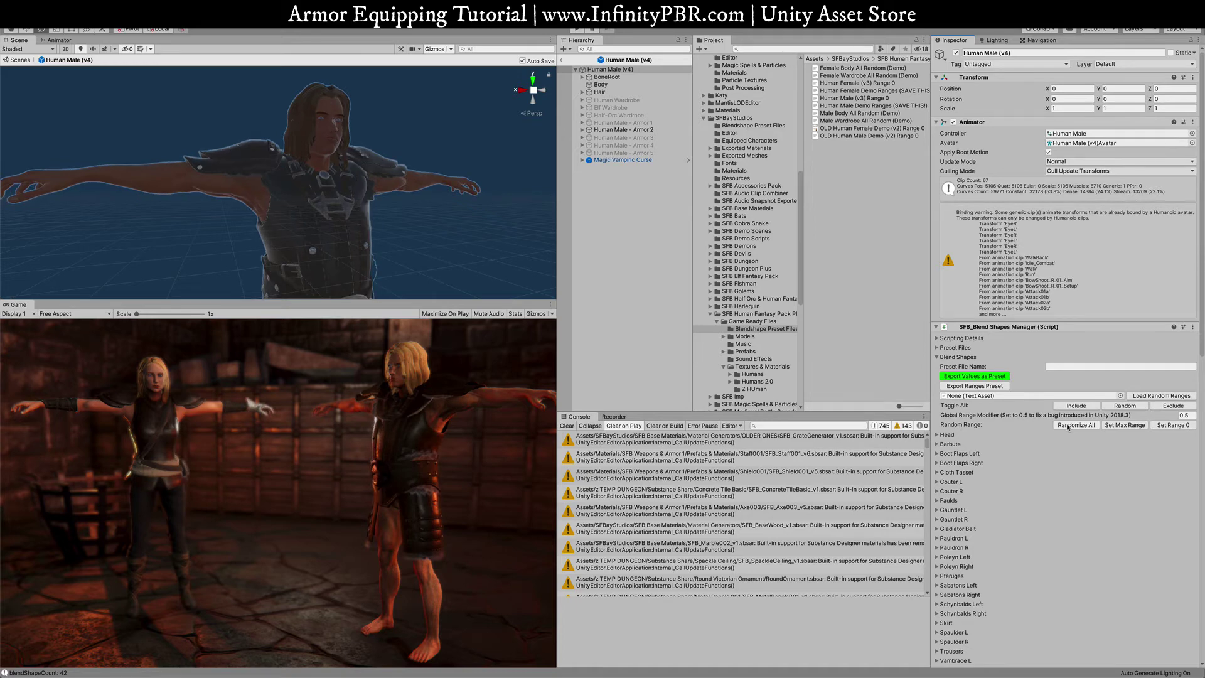
left_click(1070, 426)
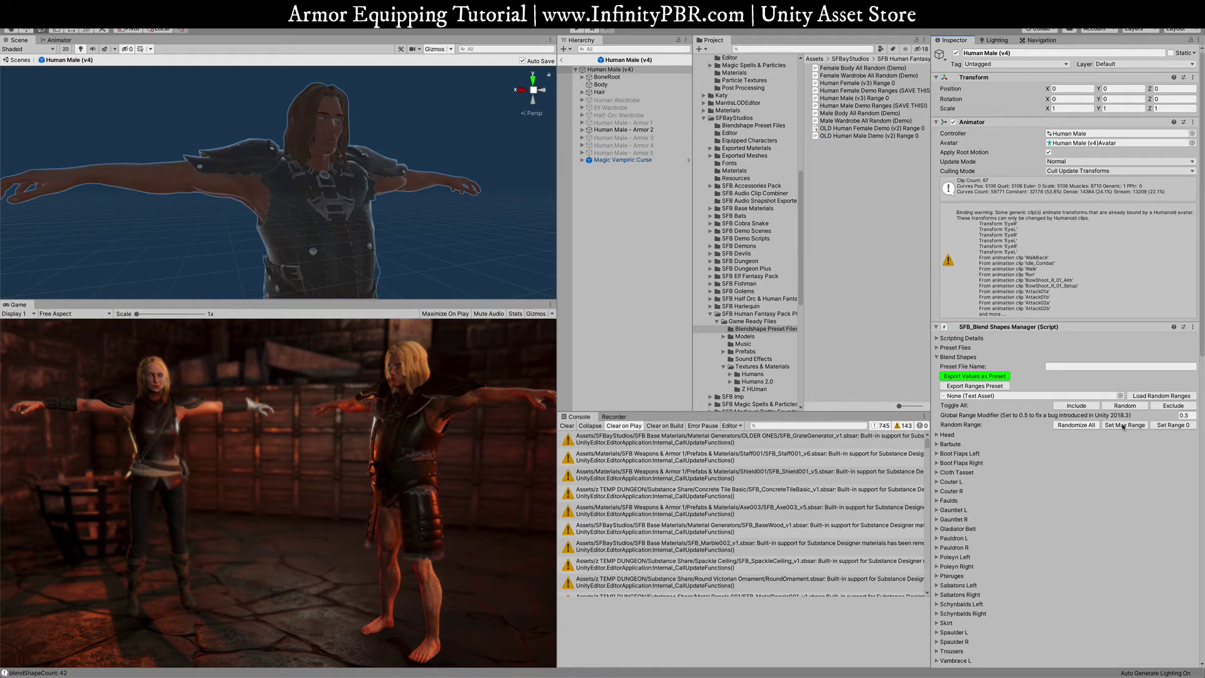
Expand the Armor2 Main blend shapes, widen the Inspector and vary Armor2Depth, finishing at 0.
left_click(1202, 445)
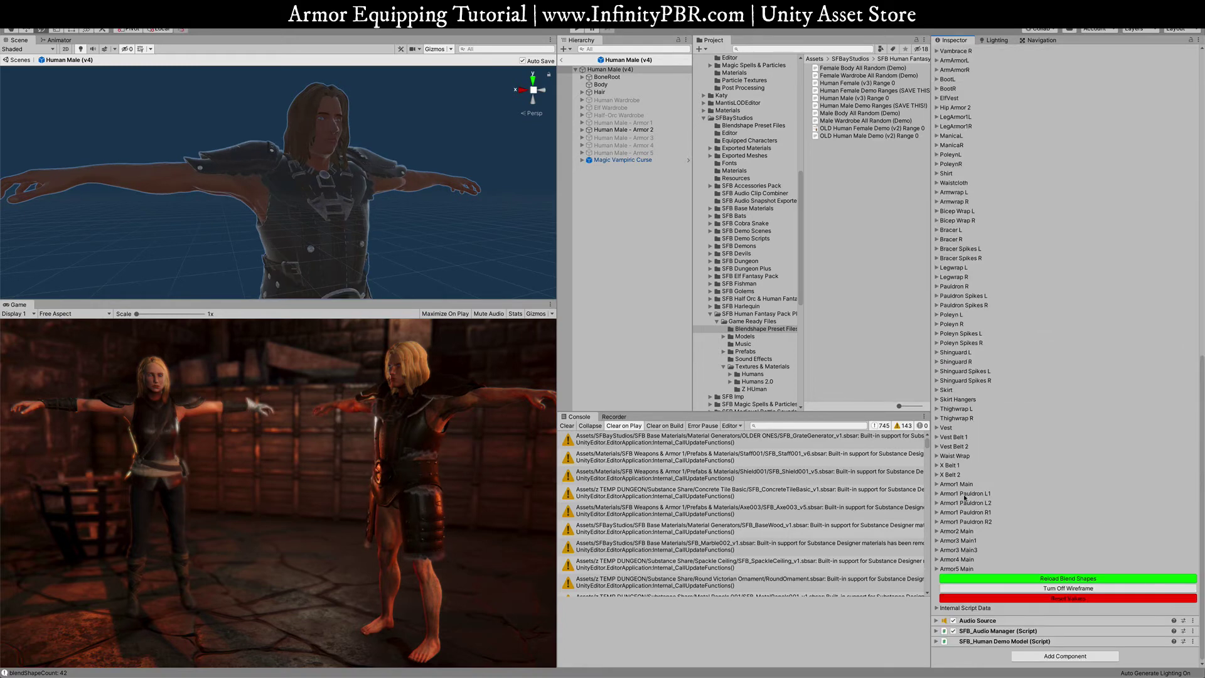
scroll(938, 536, "up", 3)
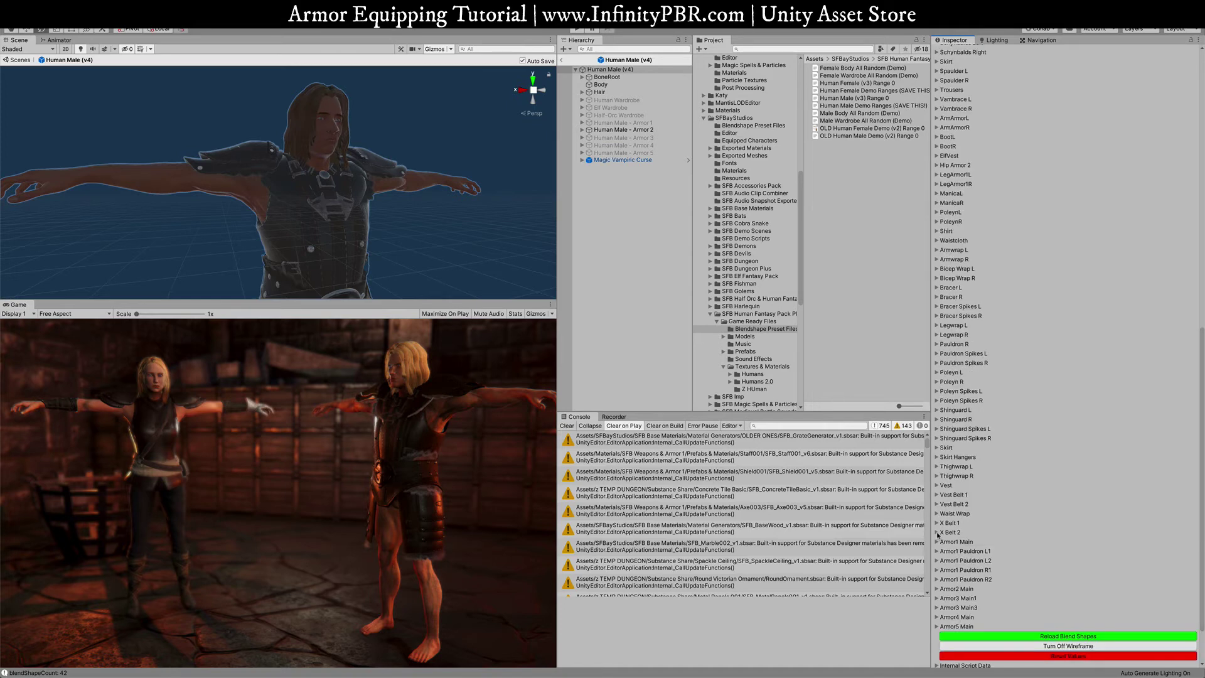
left_click(937, 589)
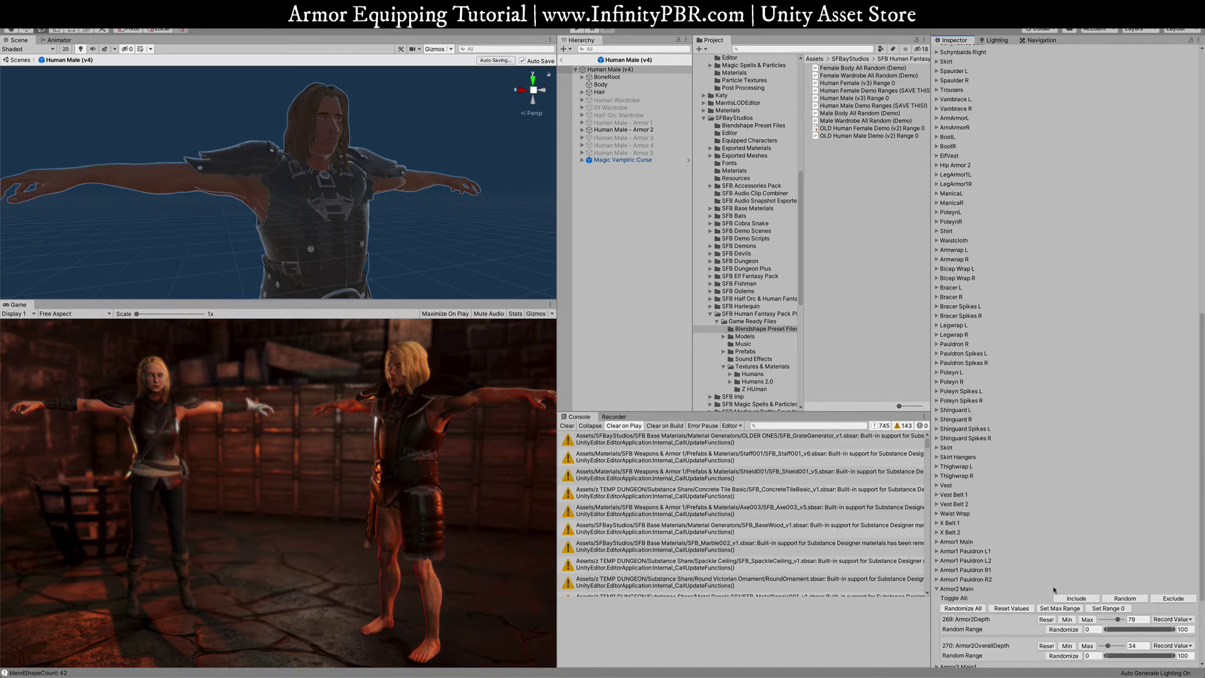
scroll(1054, 590, "down", 6)
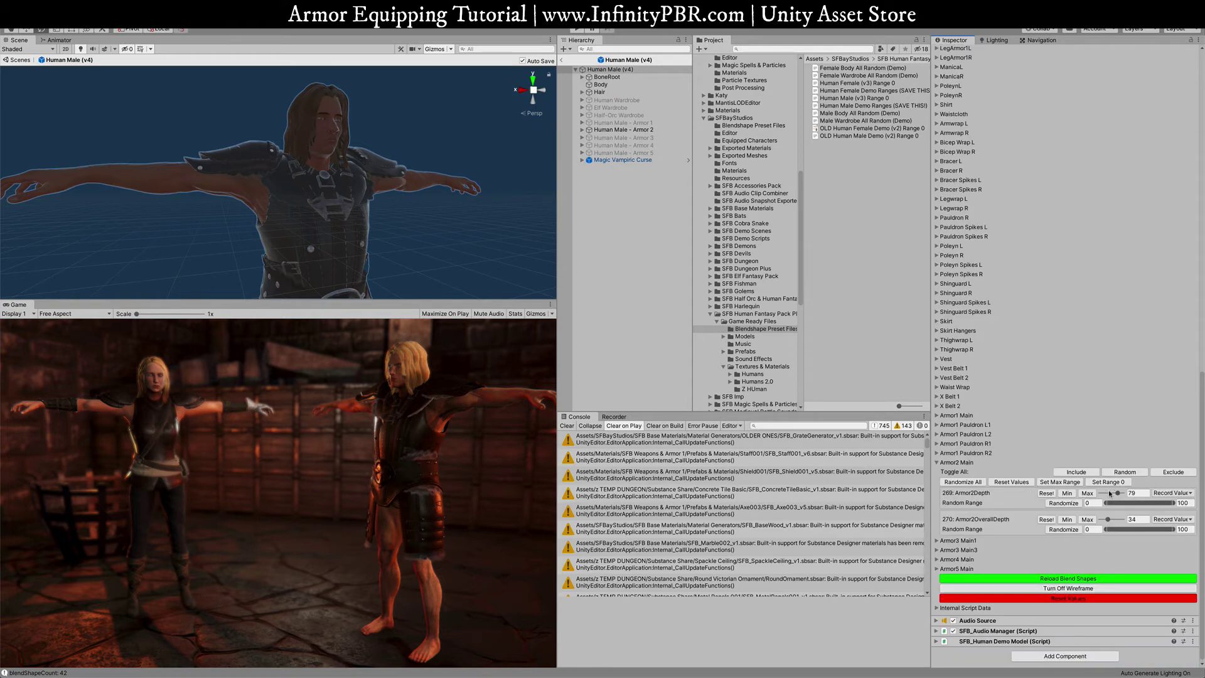
left_click_drag(884, 490, 874, 487)
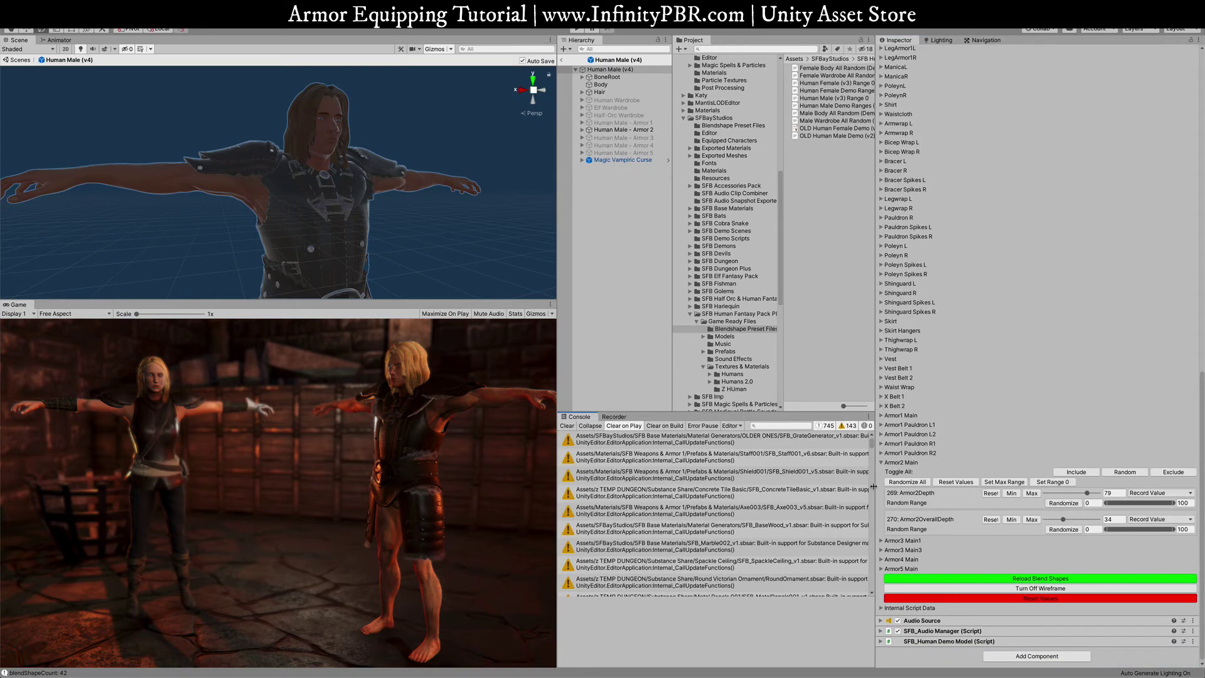
left_click_drag(1064, 493, 1032, 495)
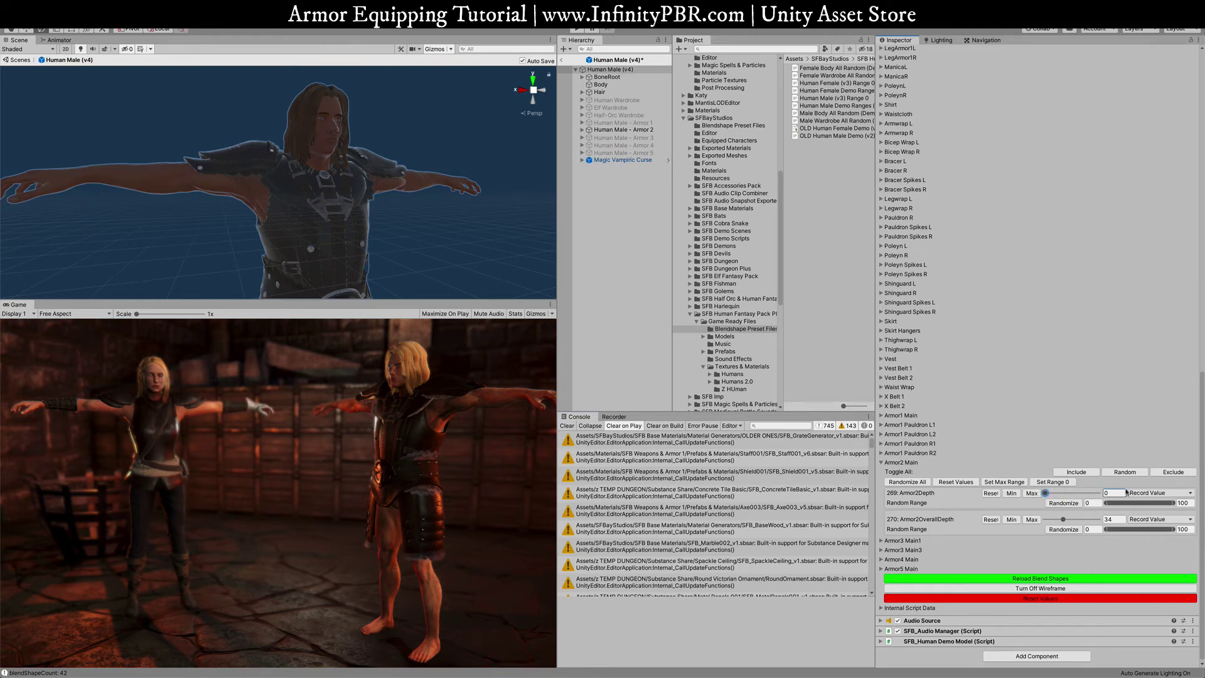
left_click_drag(1127, 492, 1173, 489)
left_click(968, 482)
Lower the Armor2OverallDepth blend shape to 0 and raise it to 100 to test the armor's depth.
left_click(1013, 517)
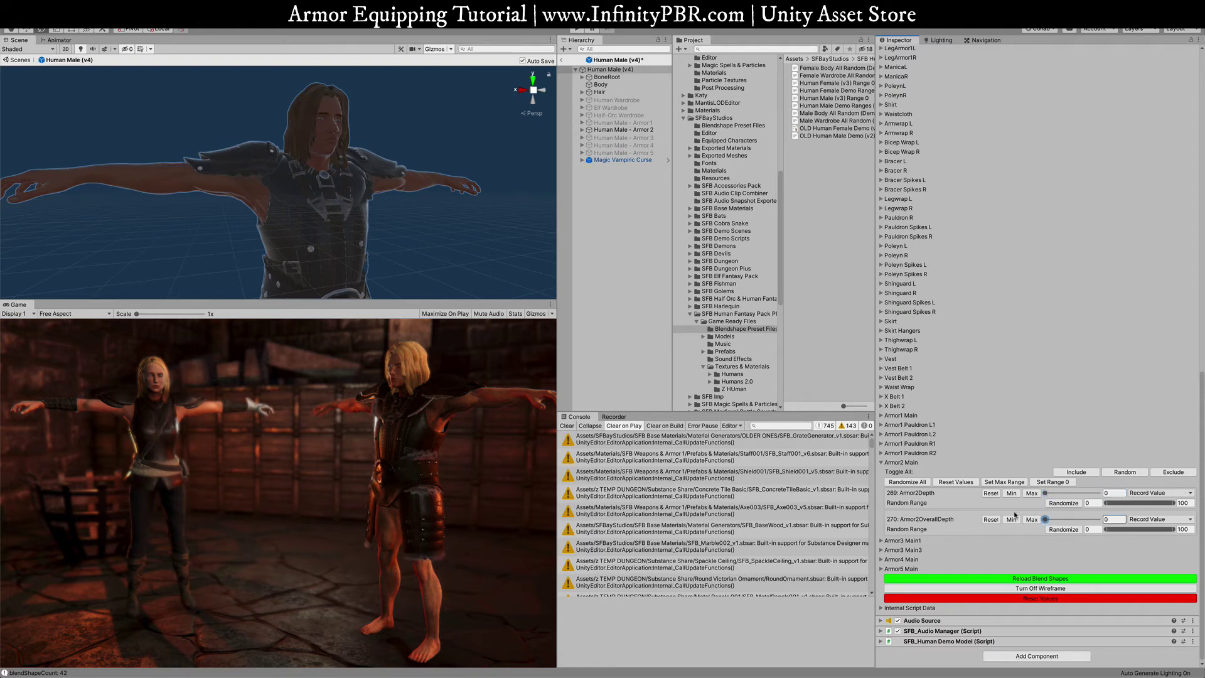
left_click_drag(1045, 518, 942, 510)
left_click_drag(868, 511, 1192, 520)
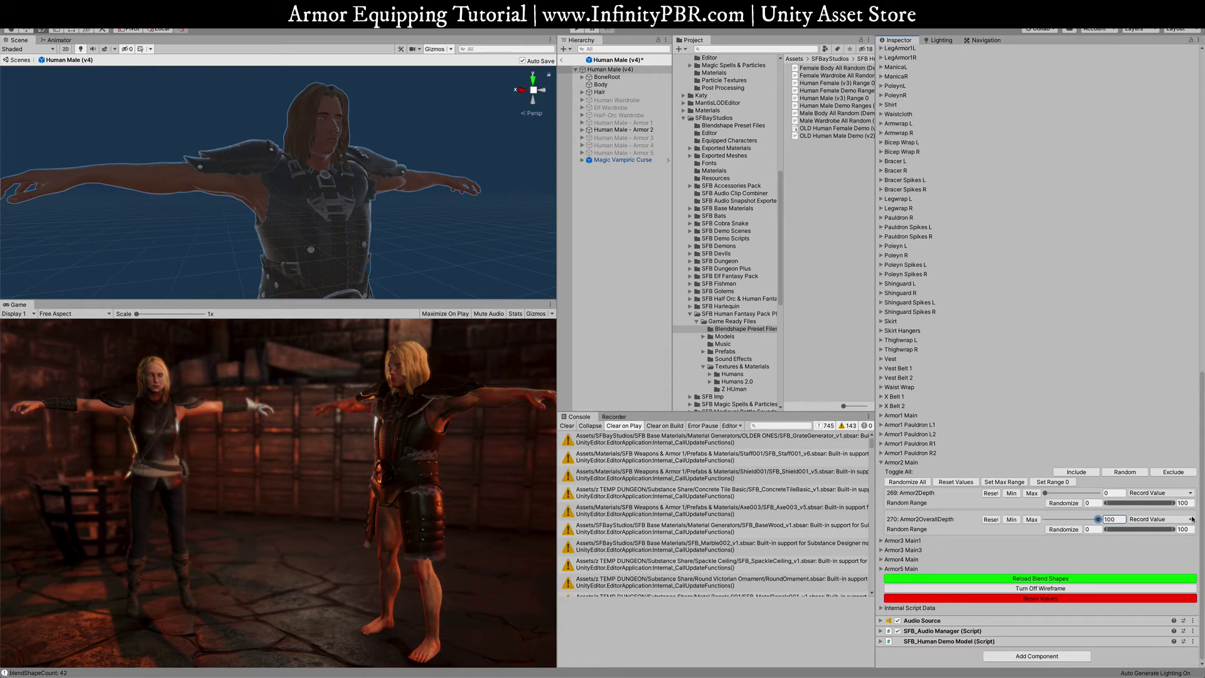
Set the Armor2OverallDepth blend shape to 0 and activate the Elf Wardrobe group.
left_click_drag(1192, 519, 846, 513)
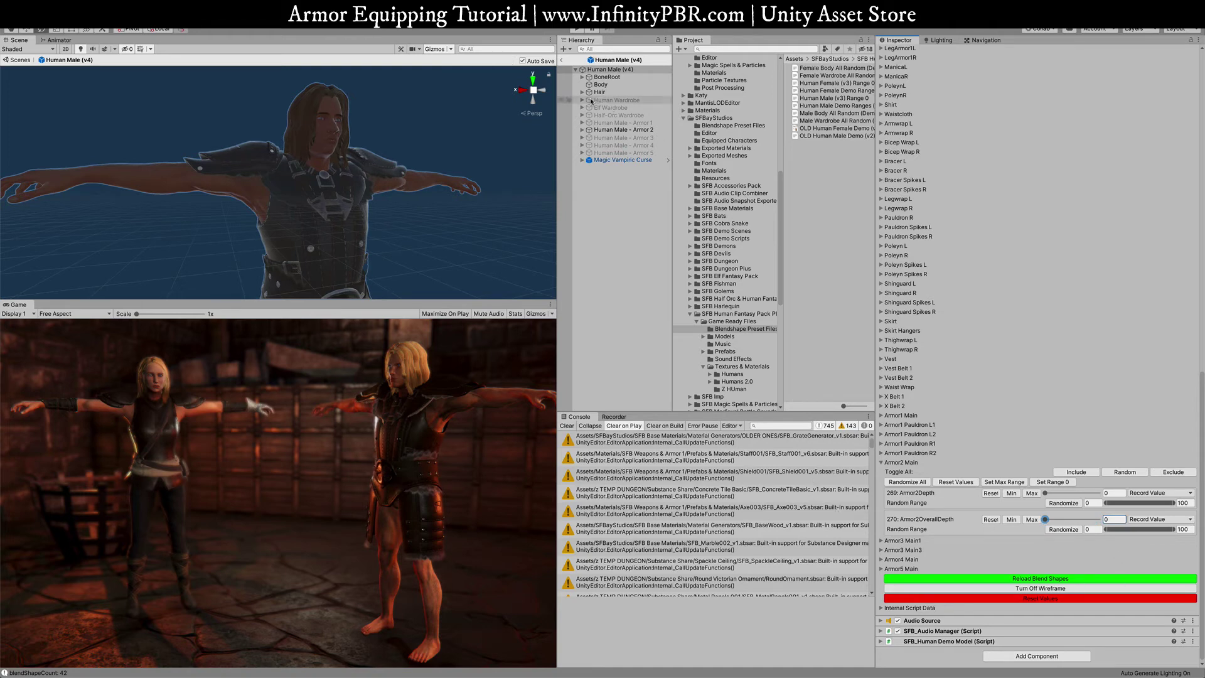
left_click(606, 108)
left_click(900, 53)
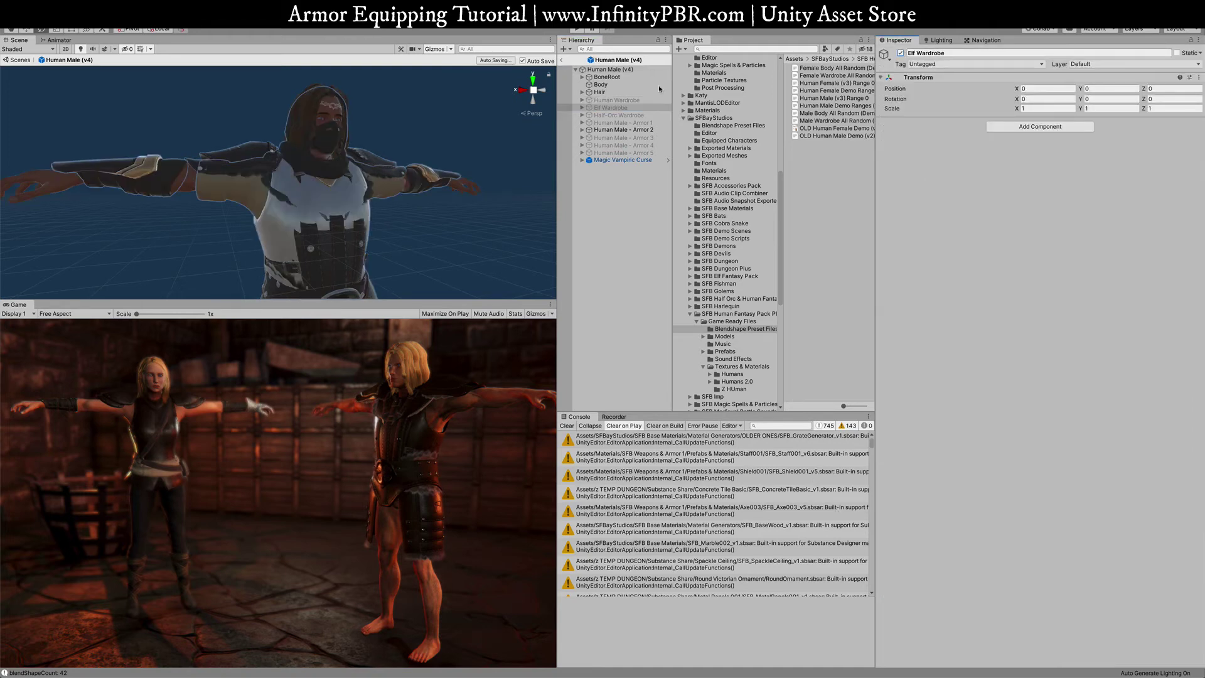
Deactivate every piece in the Elf Wardrobe group except ElfPants, Shirt and Sleeves.
left_click(582, 107)
left_click(614, 115)
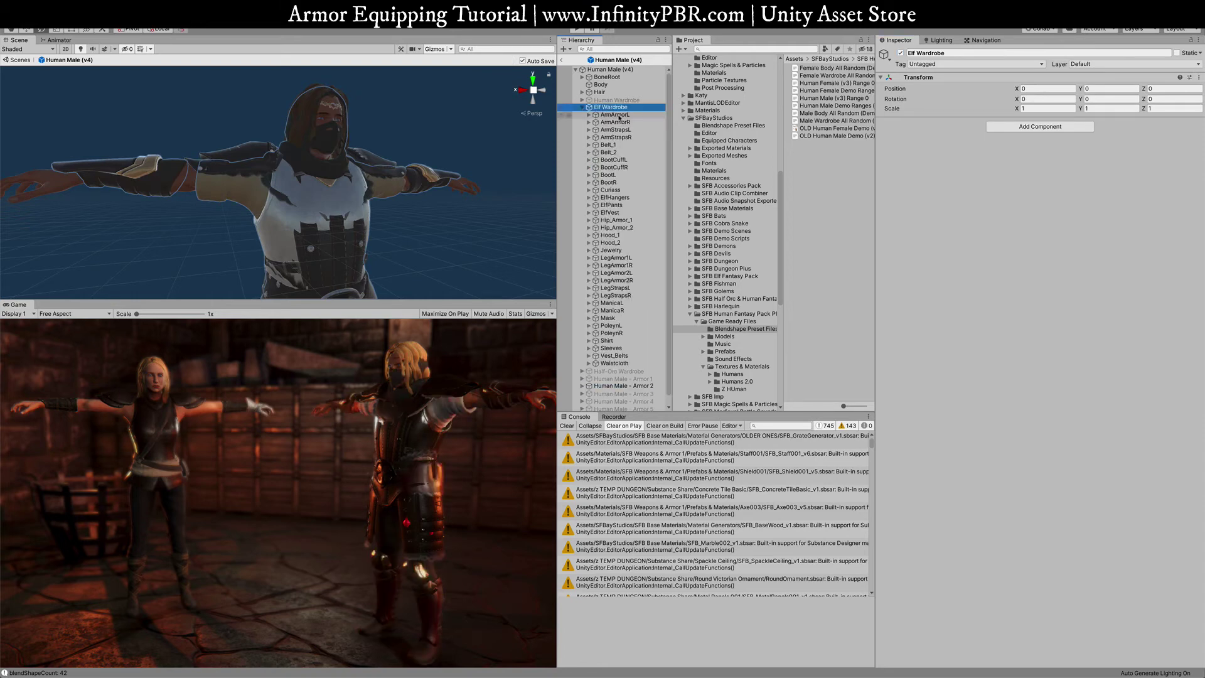
left_click(615, 363, "shift")
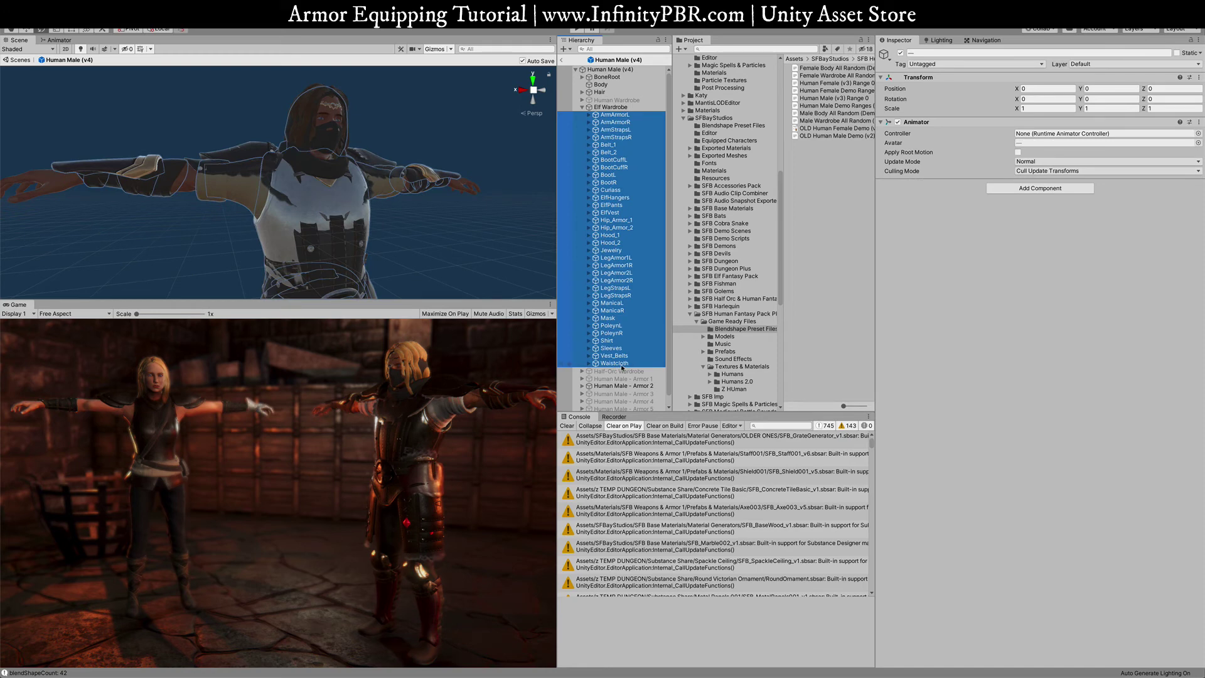
left_click(608, 341, "super")
left_click(609, 348, "super")
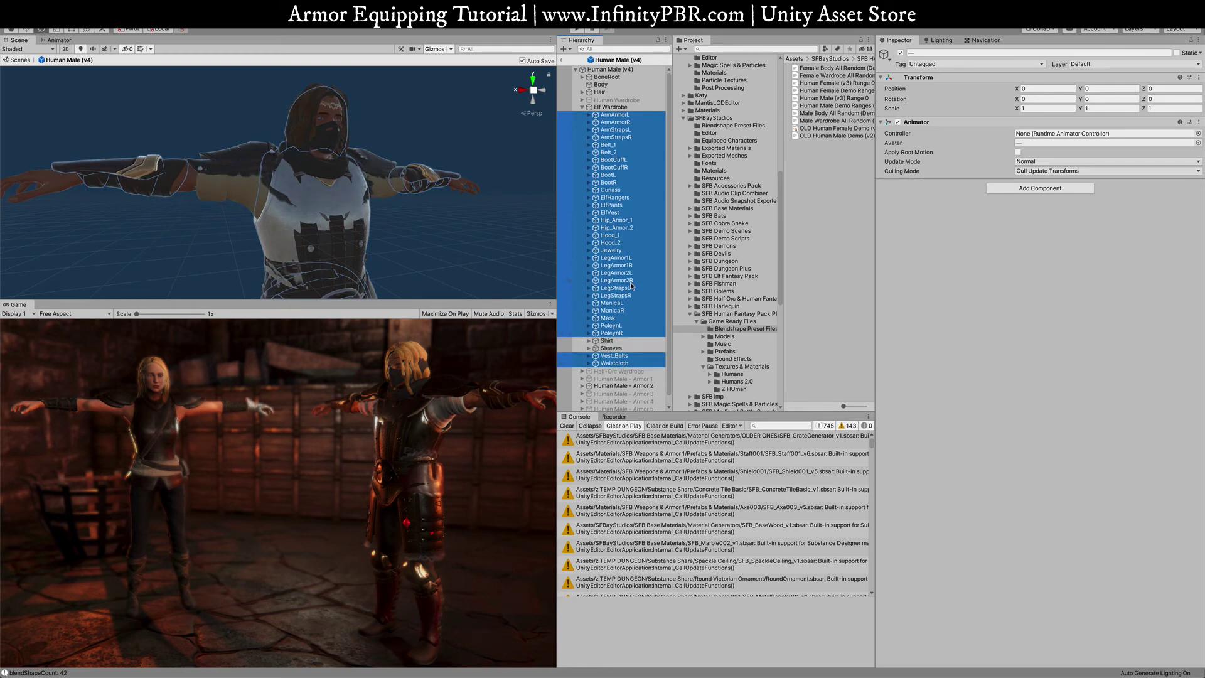
left_click(612, 205, "super")
key("alt+shift+a")
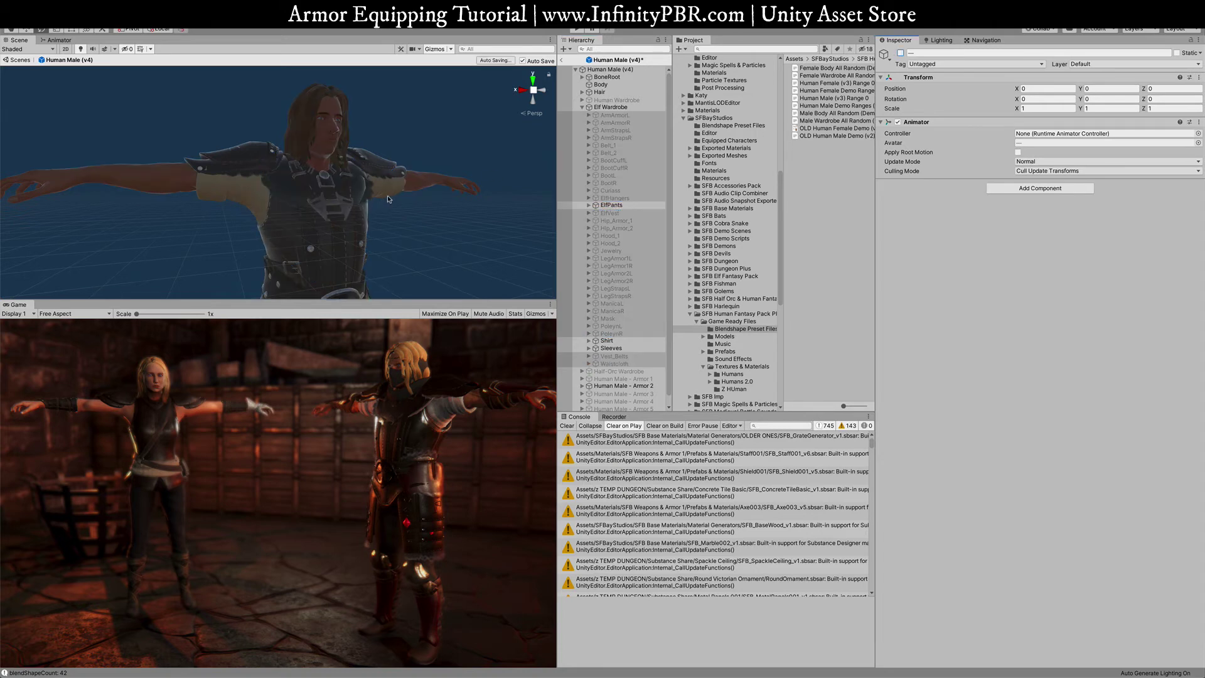
left_click_drag(376, 203, 179, 211, "alt")
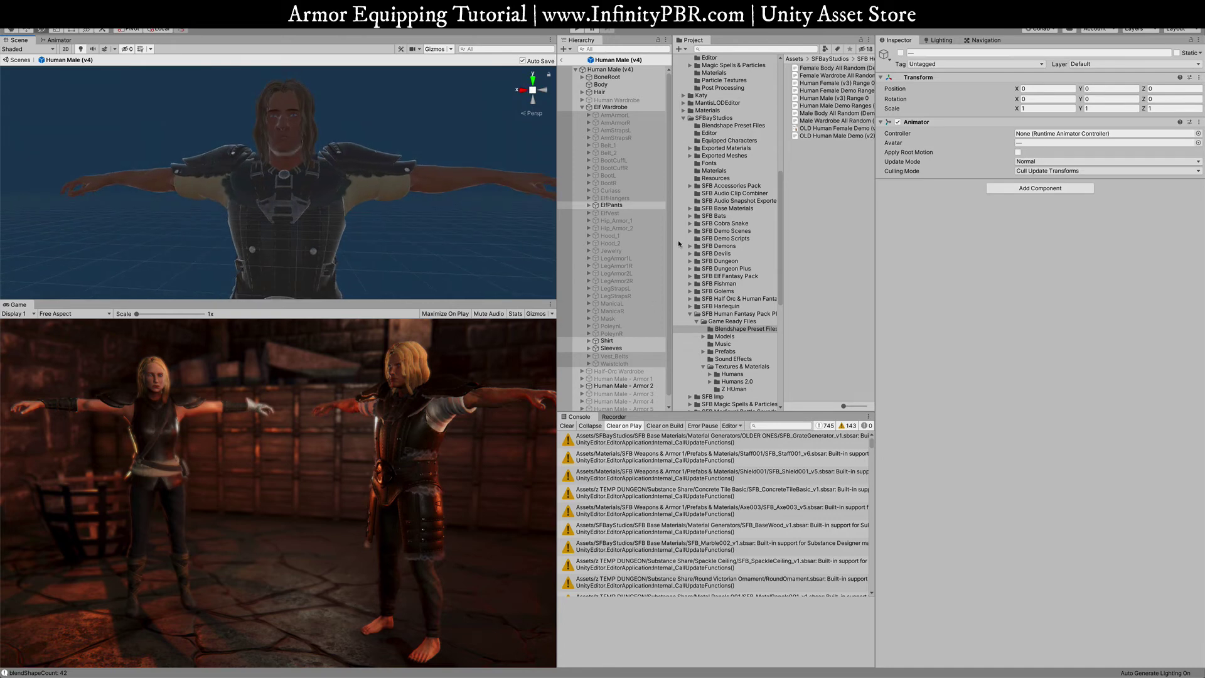
Raise the Armor2OverallDepth blend shape of Human Male (v4) to 100 and inspect how the armor fits over the shirt.
scroll(621, 381, "down", 1)
scroll(622, 380, "up", 1)
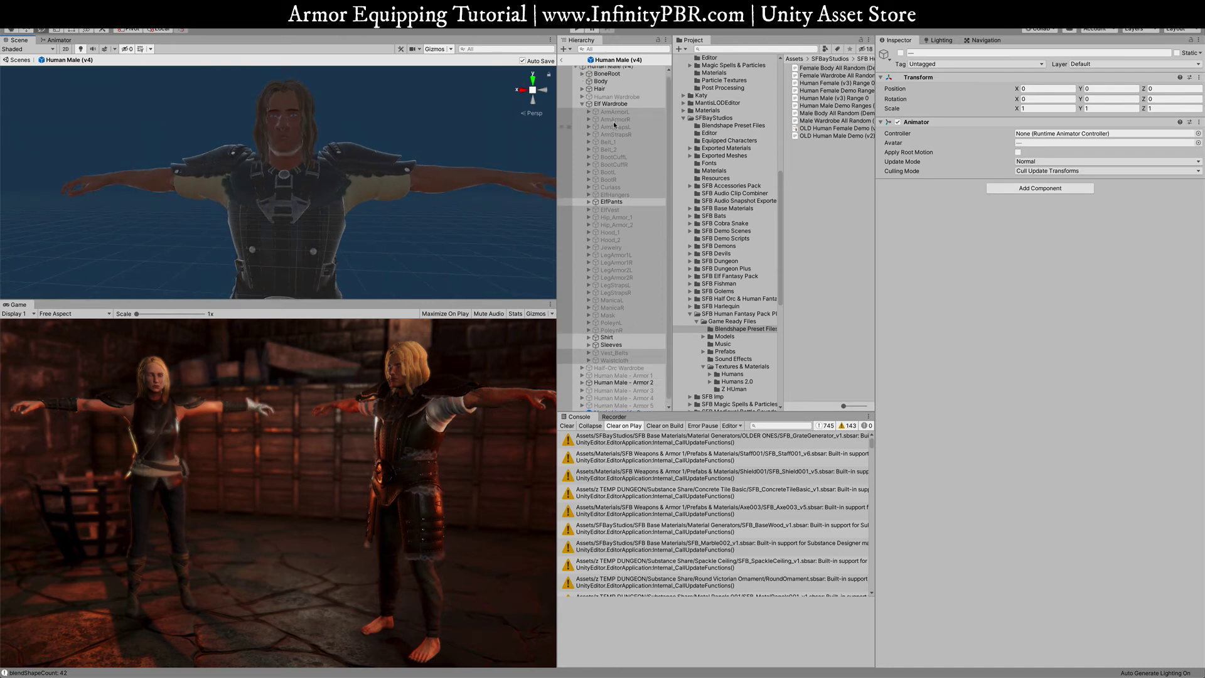
left_click(607, 69)
scroll(959, 552, "down", 10)
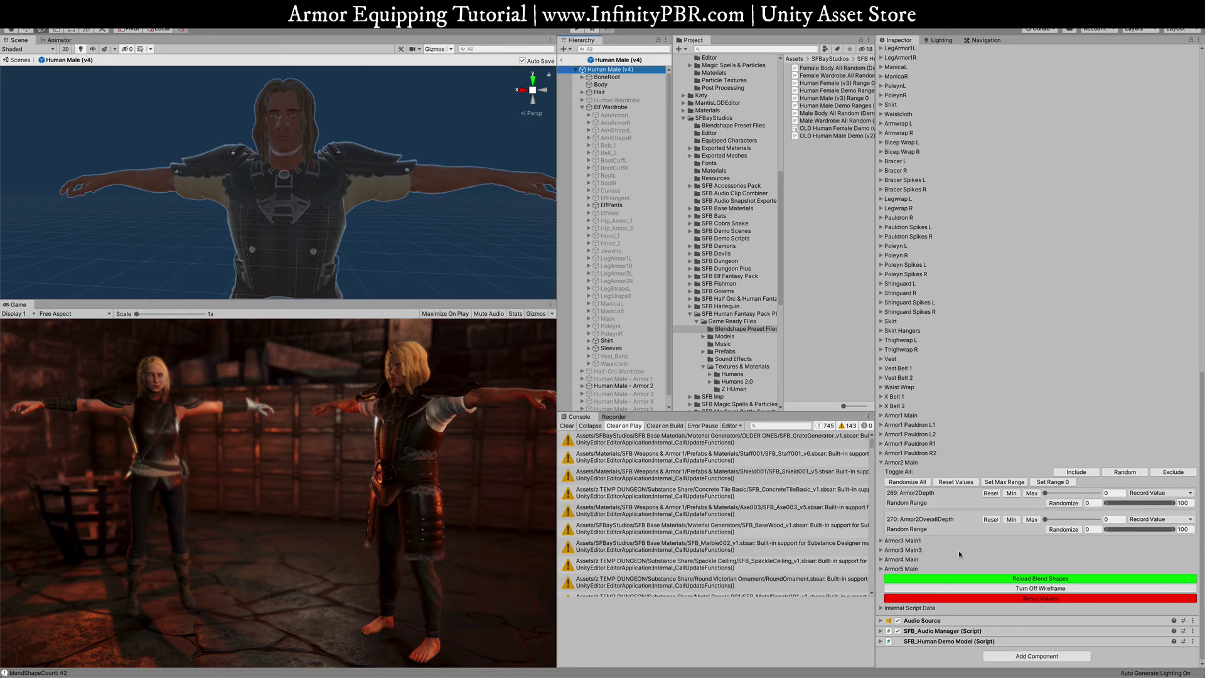
left_click_drag(1053, 521, 1096, 503)
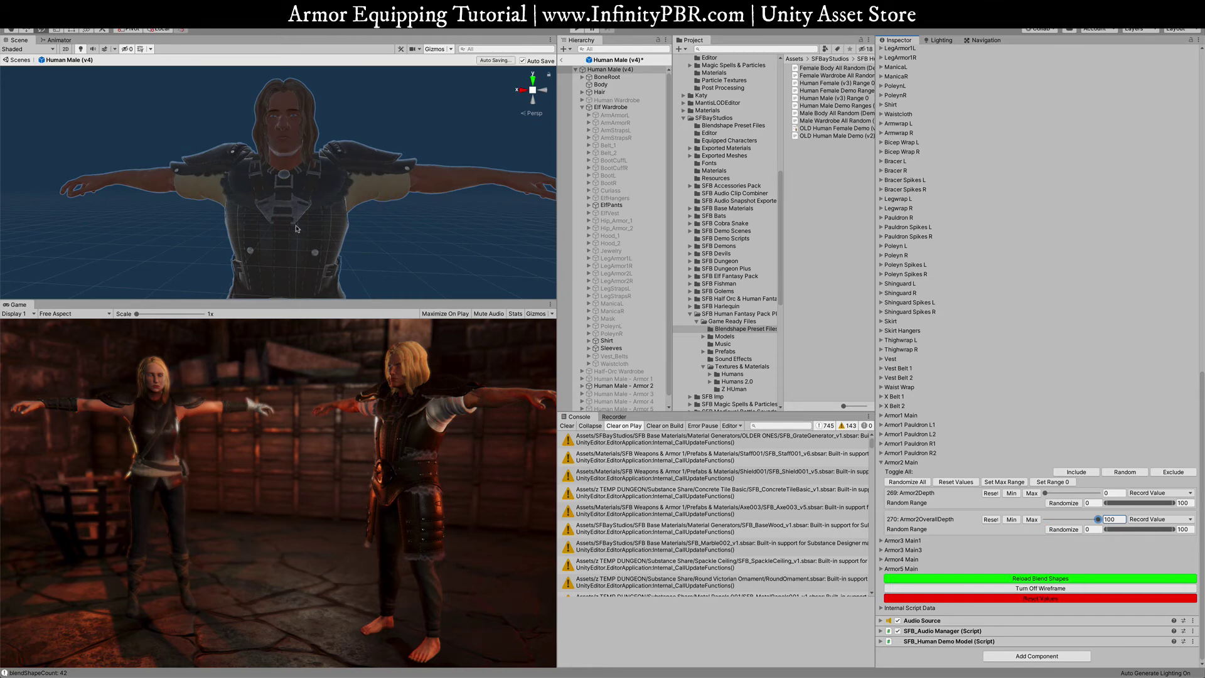
left_click_drag(283, 233, 305, 194, "alt")
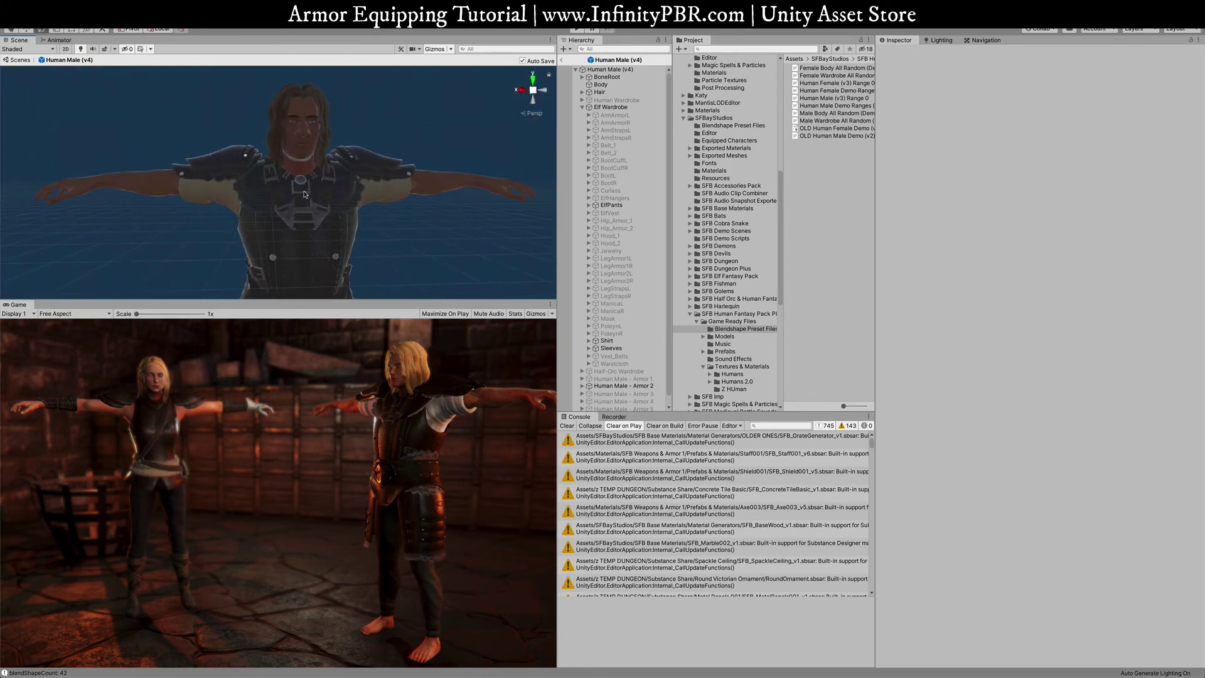
Enter Play mode, return from the prefab to the scene and frame Human Male (v4) to inspect the armor during animation.
left_click(575, 29)
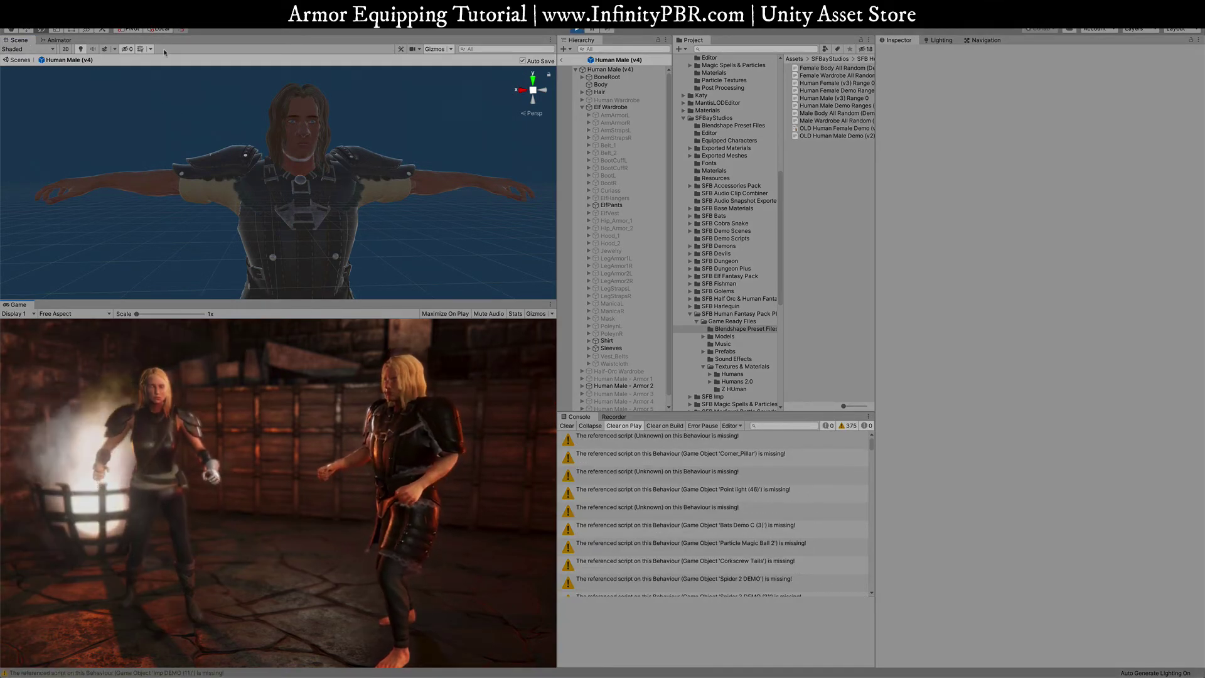
left_click(562, 60)
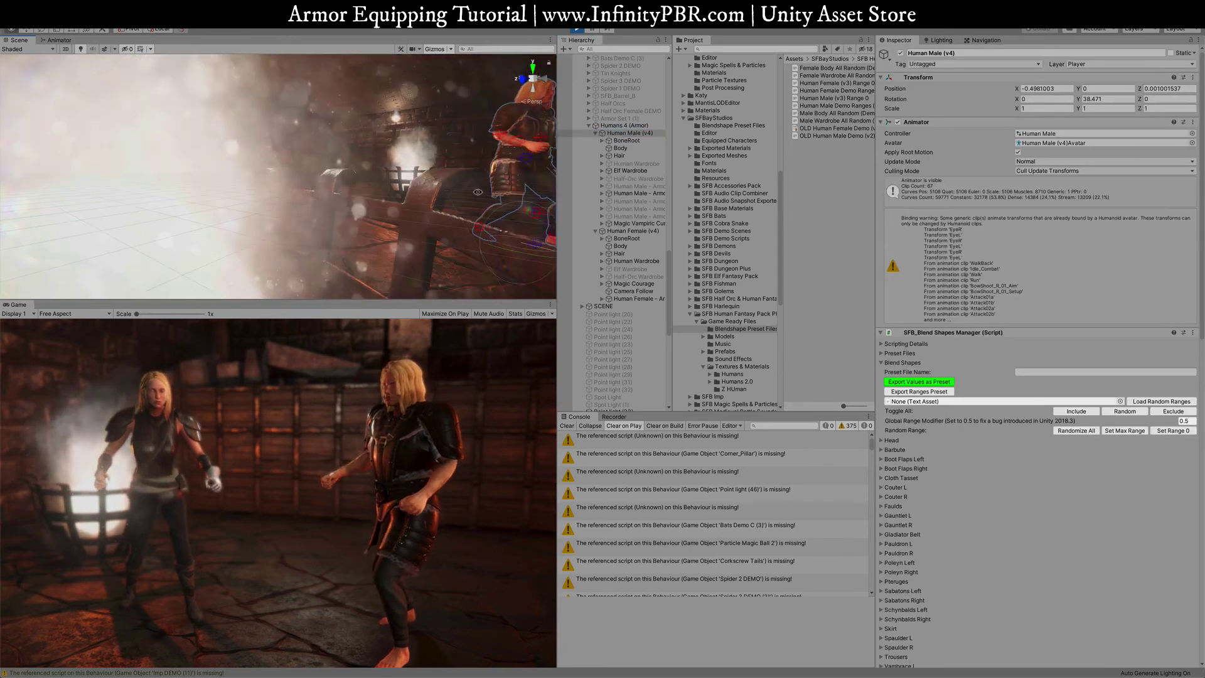
key("f")
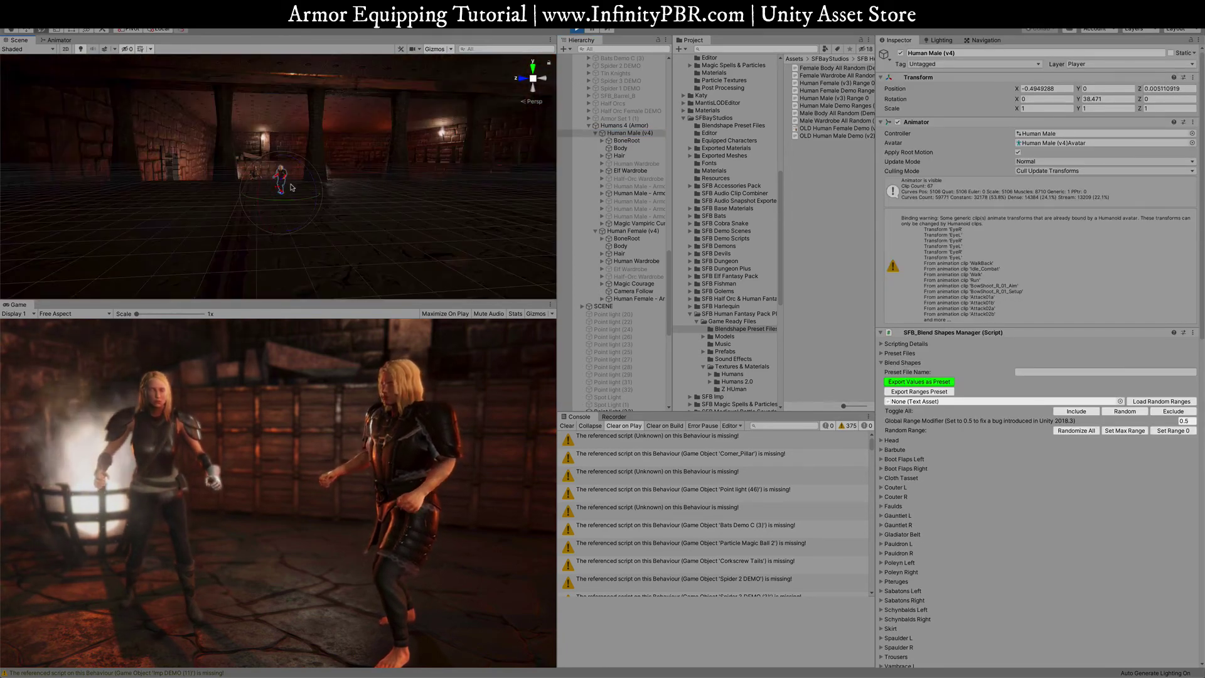
scroll(291, 187, "up", 10)
mouse_move(290, 187)
left_mouse_down("alt")
mouse_move(465, 230)
mouse_move(256, 172)
mouse_move(304, 176)
left_mouse_up("alt")
key("f")
scroll(256, 172, "up", 2)
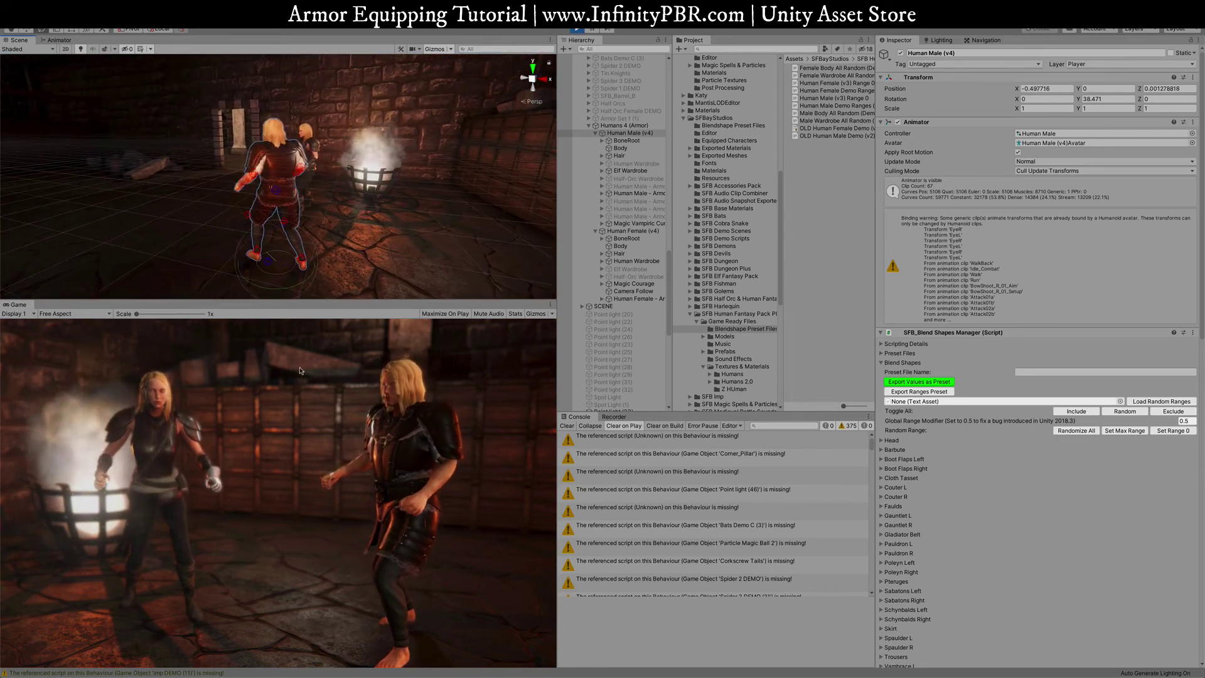
left_click_drag(376, 251, 442, 229, "alt")
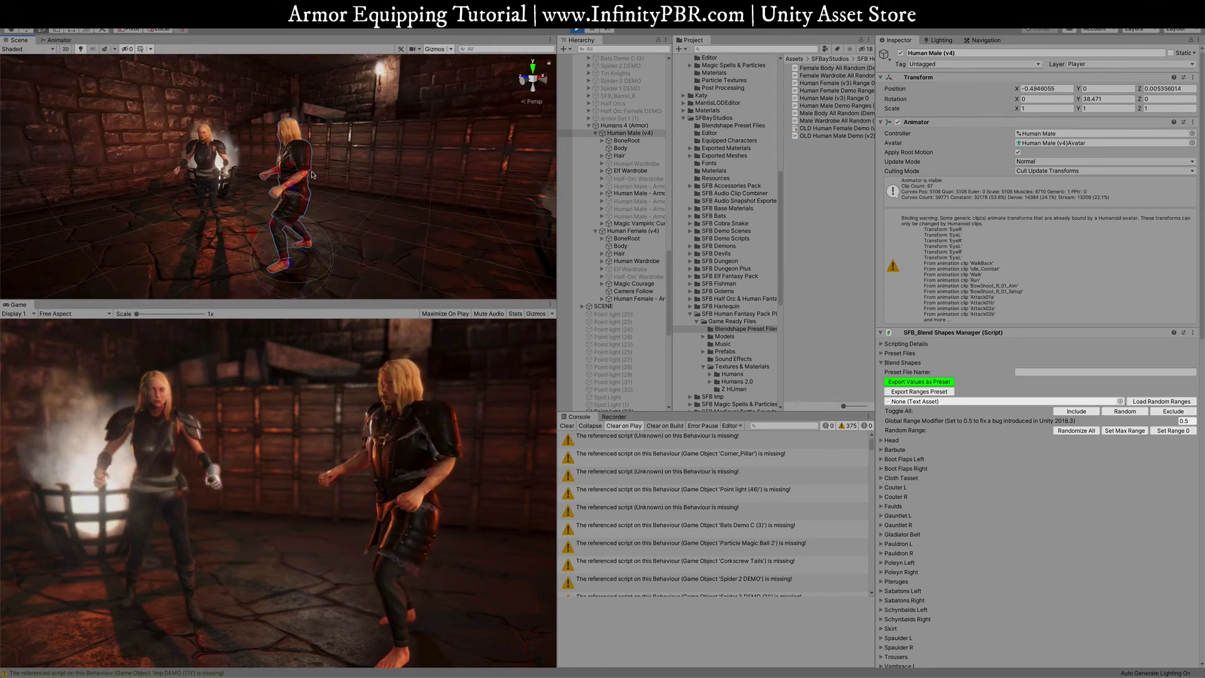
left_click_drag(312, 174, 455, 176, "alt")
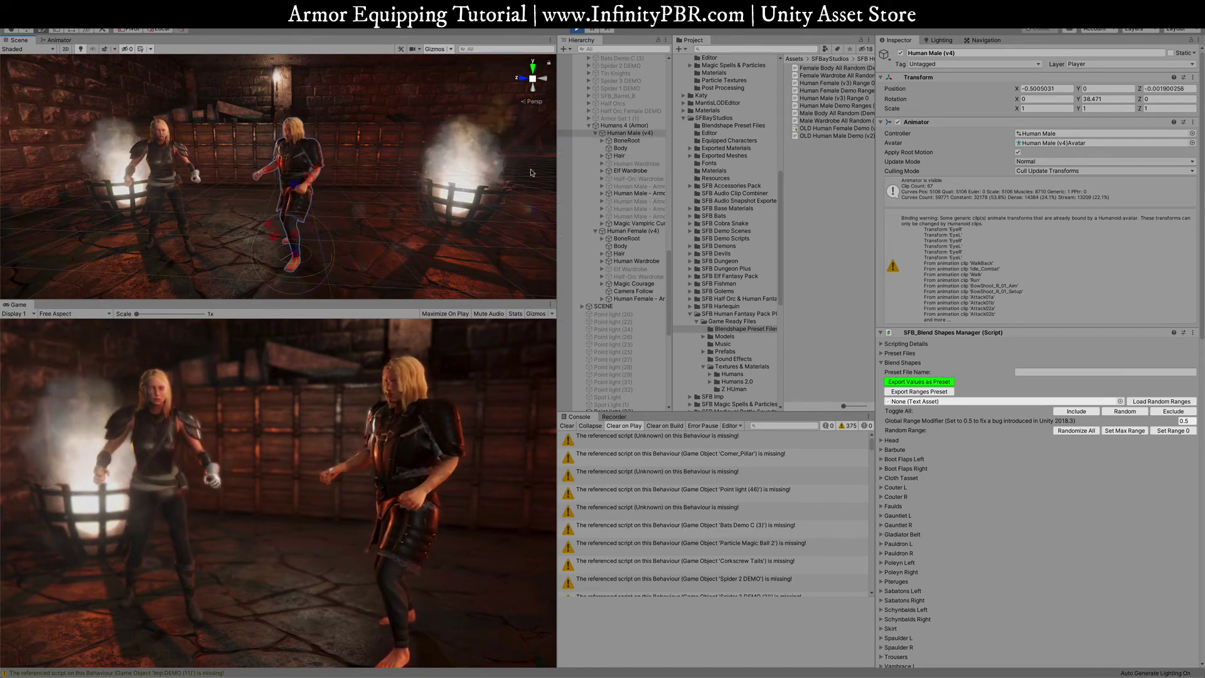
Expand Human Male - Armor 2 in the scene, widen the Hierarchy to show full piece names and get a closer view of the male.
left_click(600, 194)
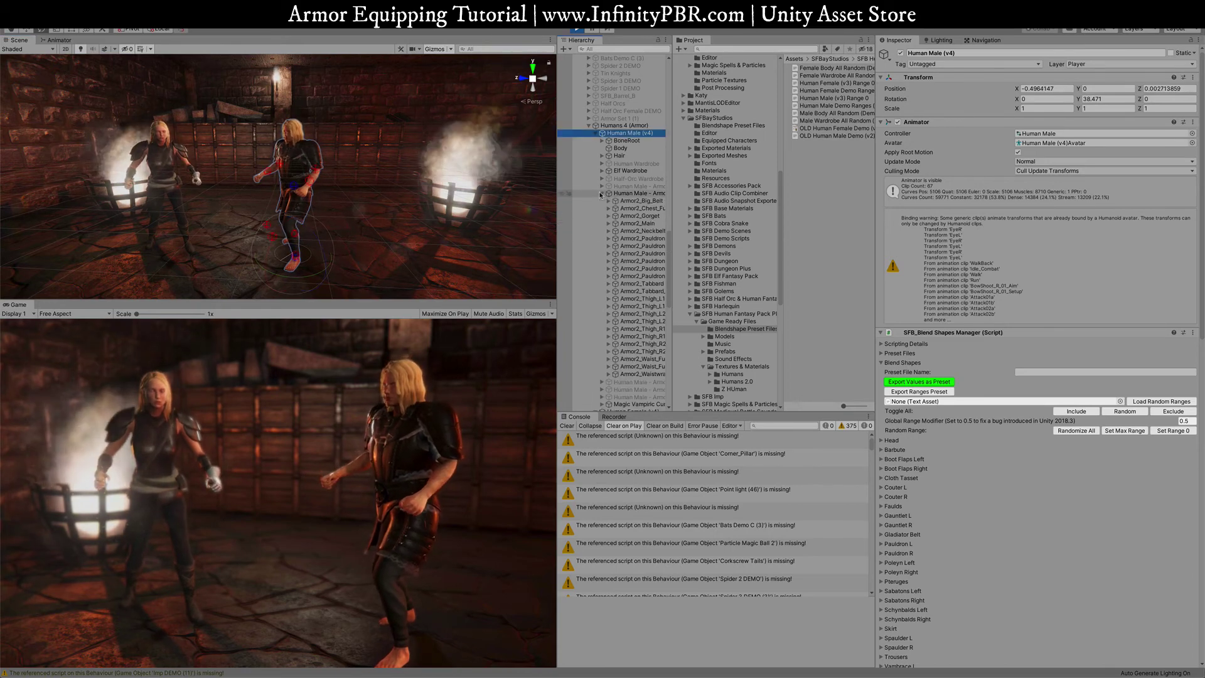
left_click_drag(557, 201, 538, 201)
mouse_move(672, 211)
left_mouse_down()
mouse_move(661, 211)
mouse_move(691, 211)
left_mouse_up()
scroll(339, 148, "up", 3)
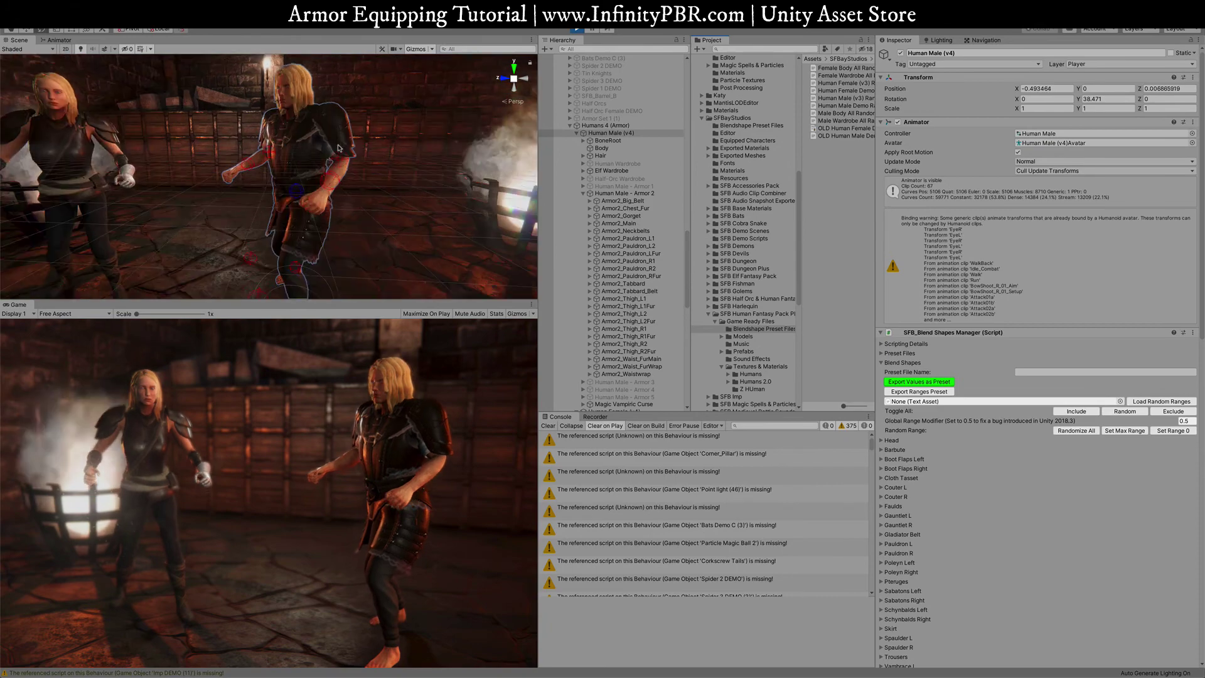
scroll(339, 148, "up", 3)
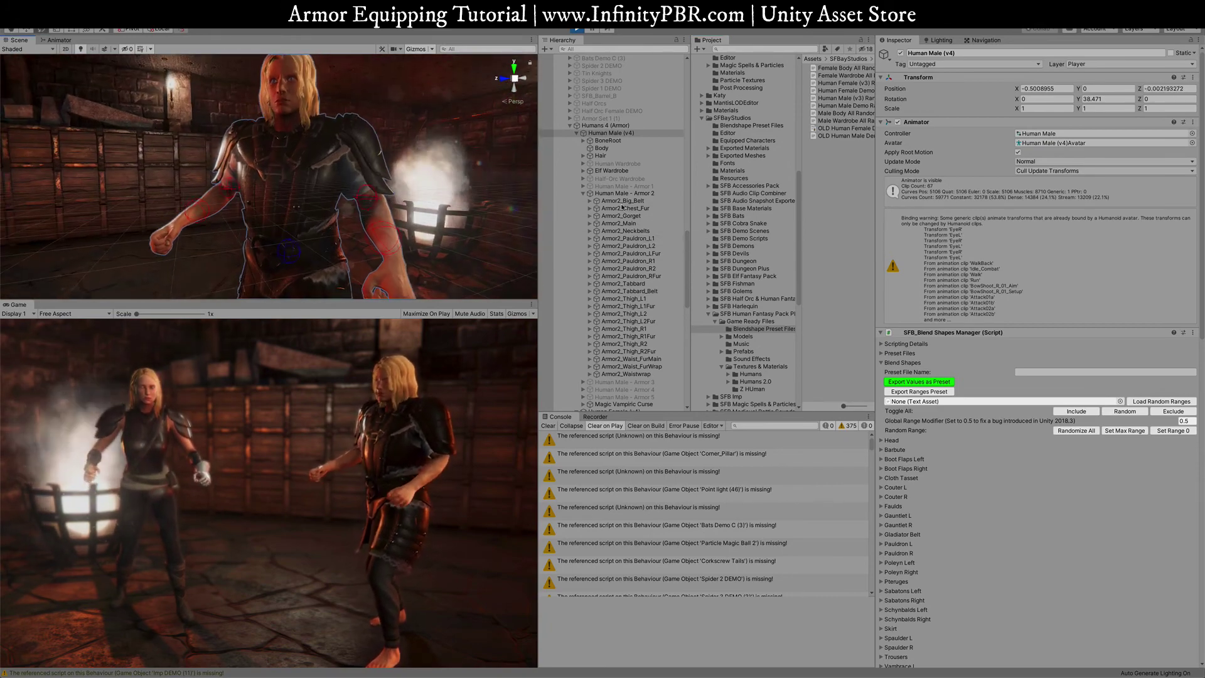
Deactivate all Armor2 fur pieces on the chest, pauldrons, thighs and waist together, and reactivate them to compare the look.
left_click(622, 207)
left_click(653, 254, "ctrl")
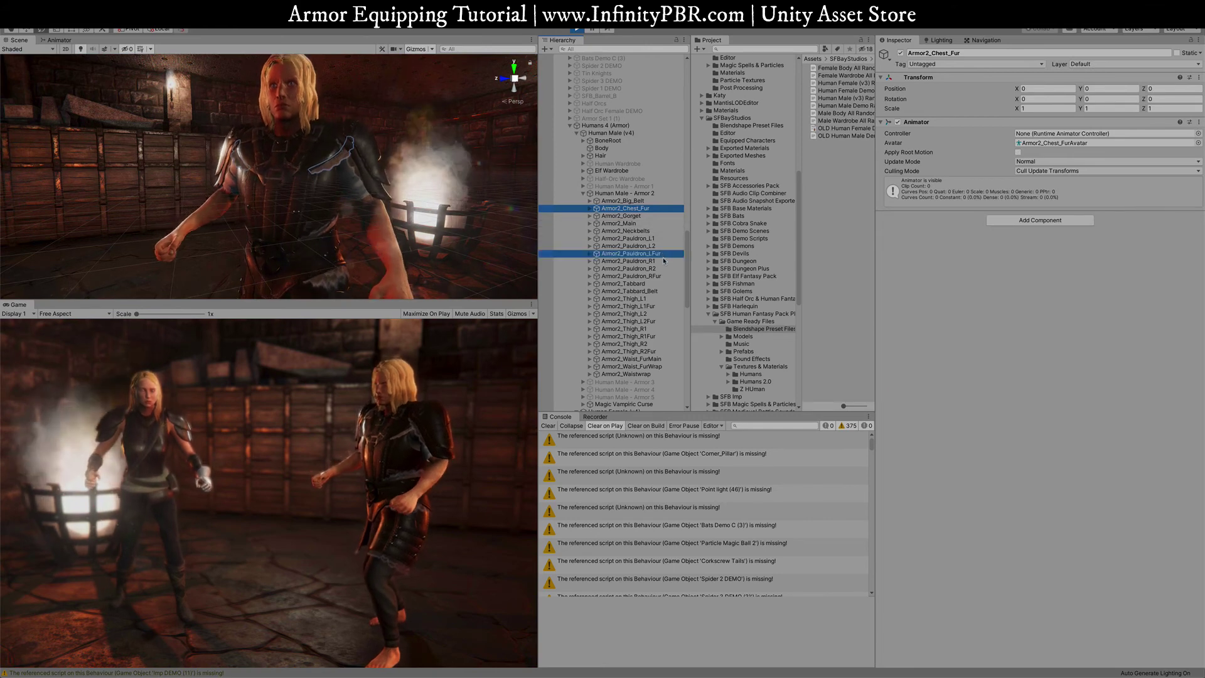
left_click(653, 277, "ctrl")
left_click(653, 306, "ctrl")
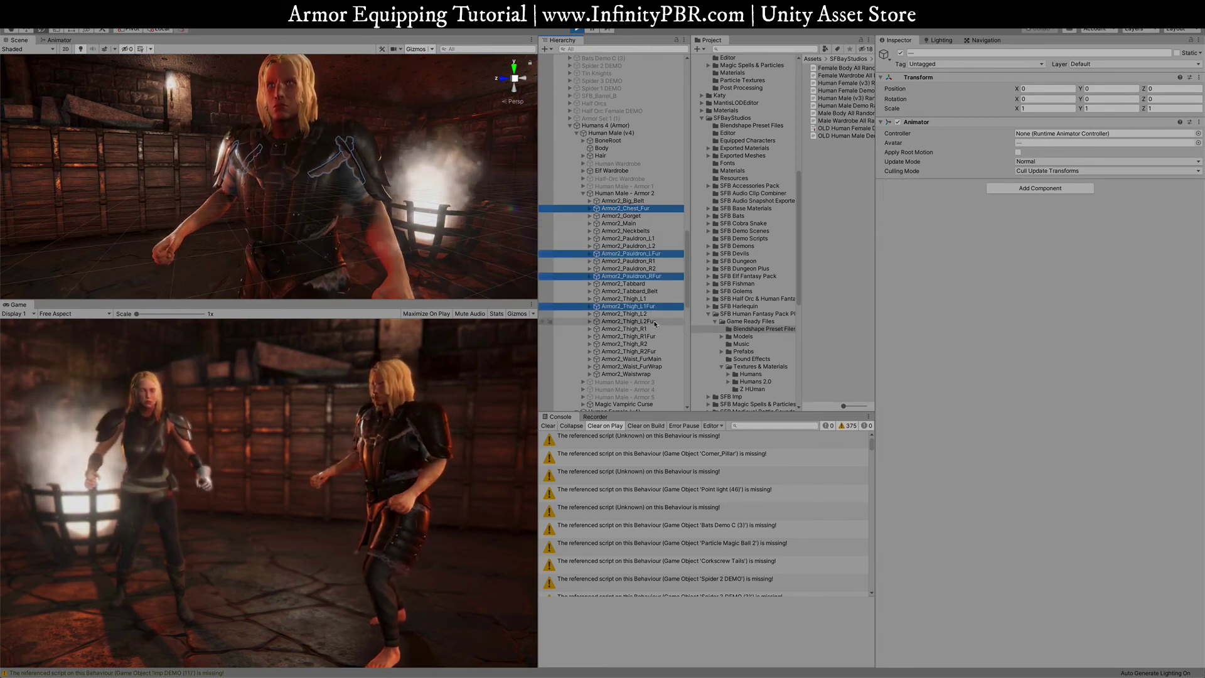
left_click(653, 321, "ctrl")
left_click(653, 337, "ctrl")
left_click(653, 352, "ctrl")
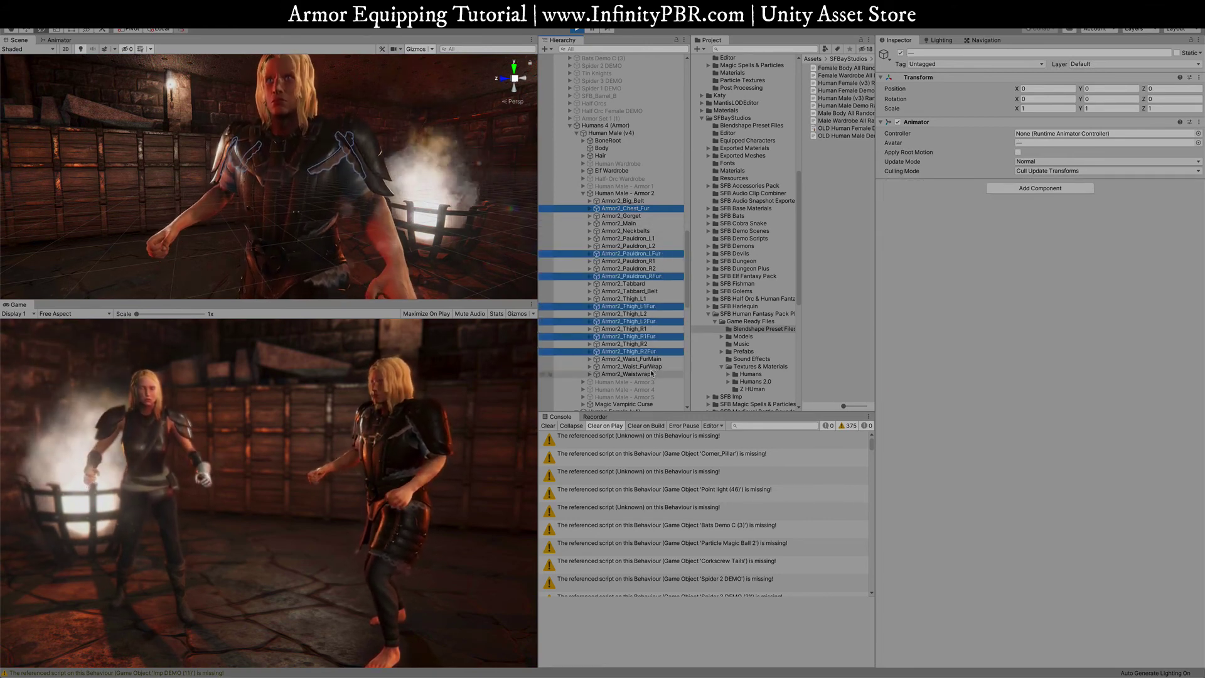
left_click(653, 367, "ctrl")
left_click(653, 359, "ctrl")
left_click(901, 54)
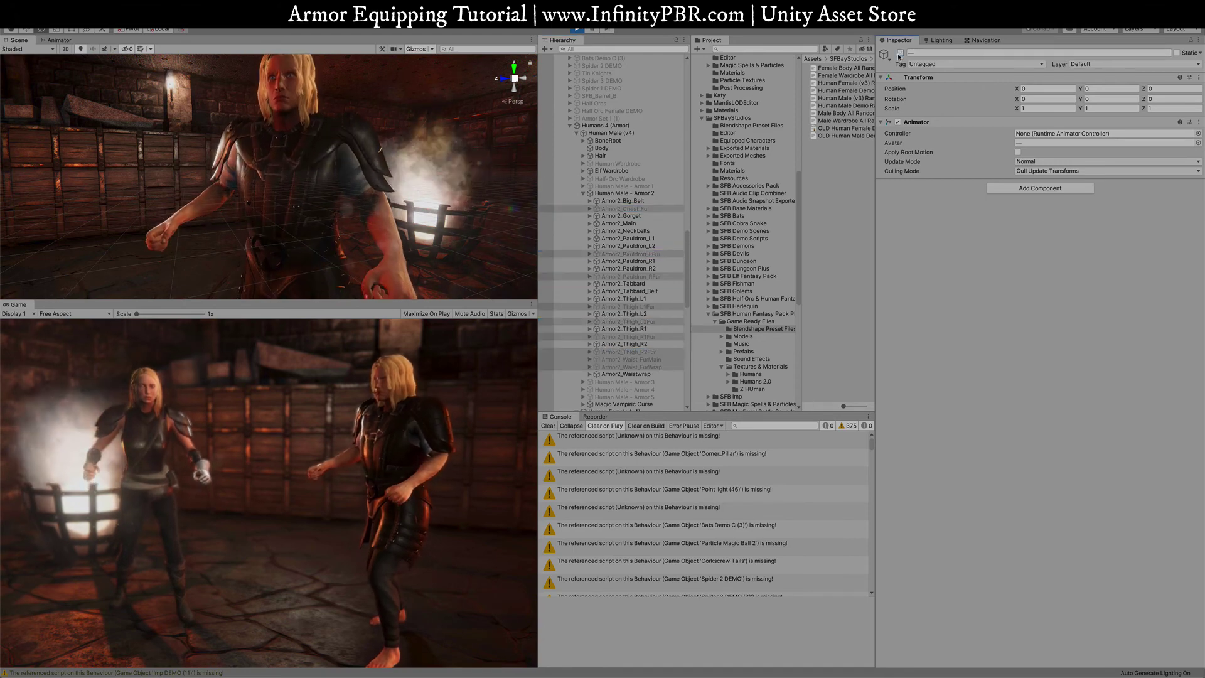
left_click(900, 54)
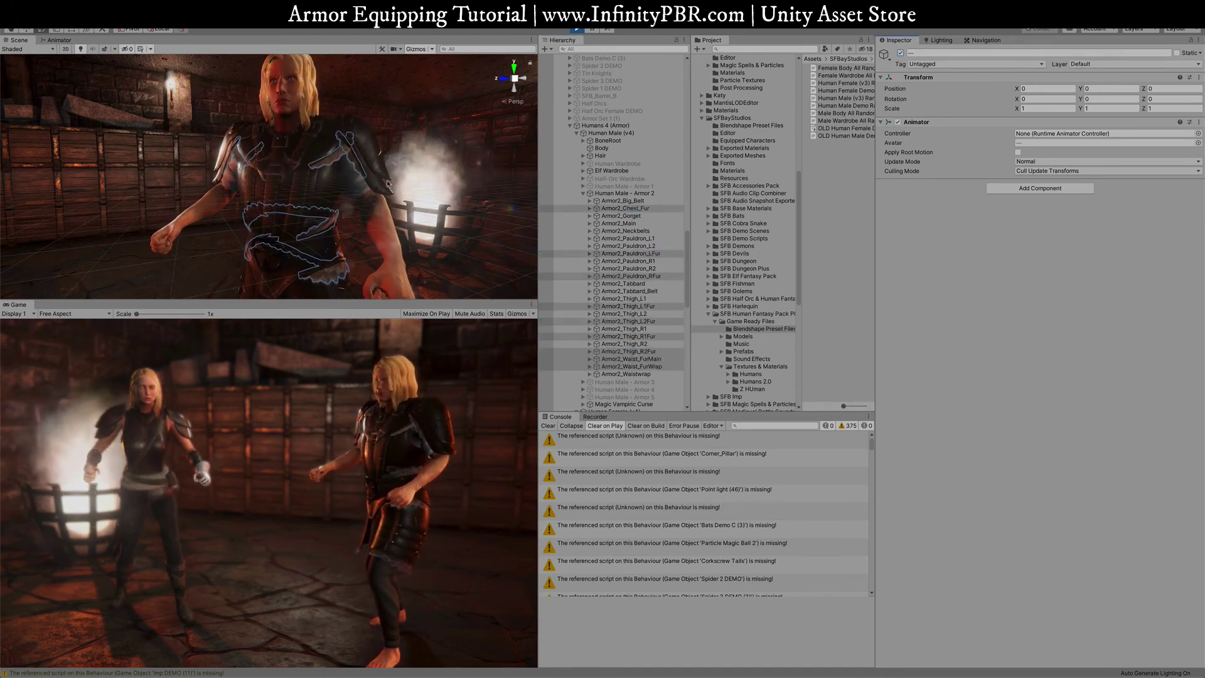
Deactivate the Armor2_Pauldron_L2 and Armor2_Pauldron_R2 shoulder pieces.
left_click(364, 149)
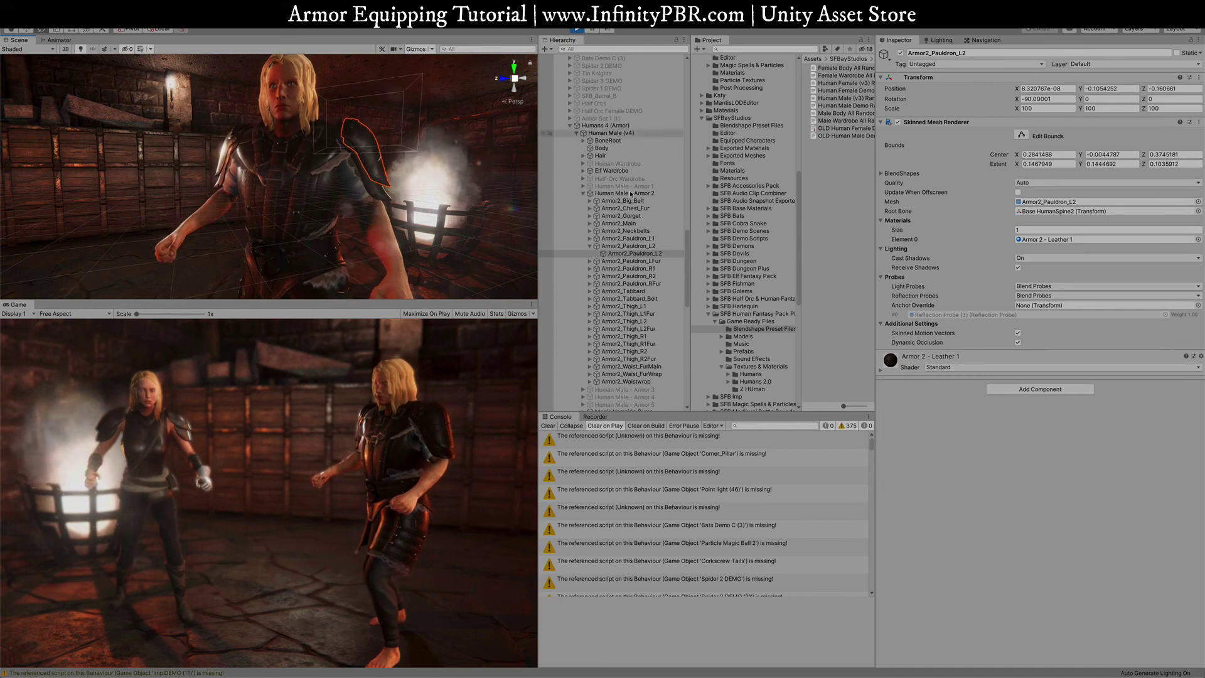
left_click(630, 245)
left_click(589, 246)
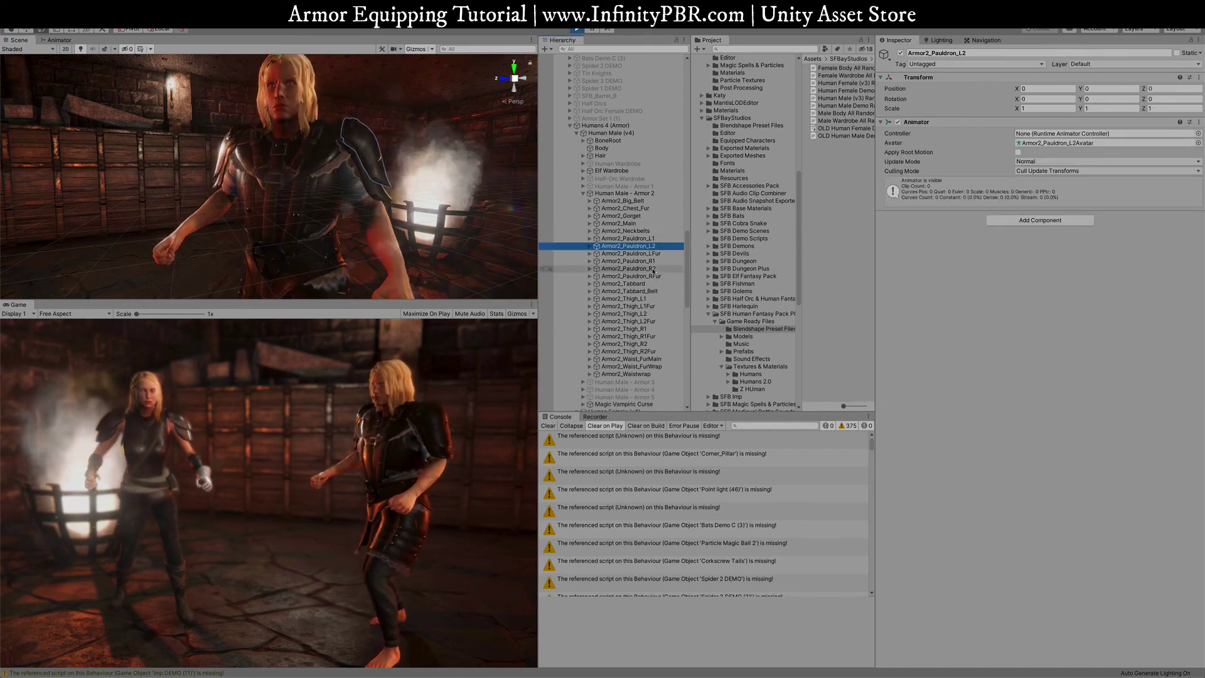
left_click(901, 54)
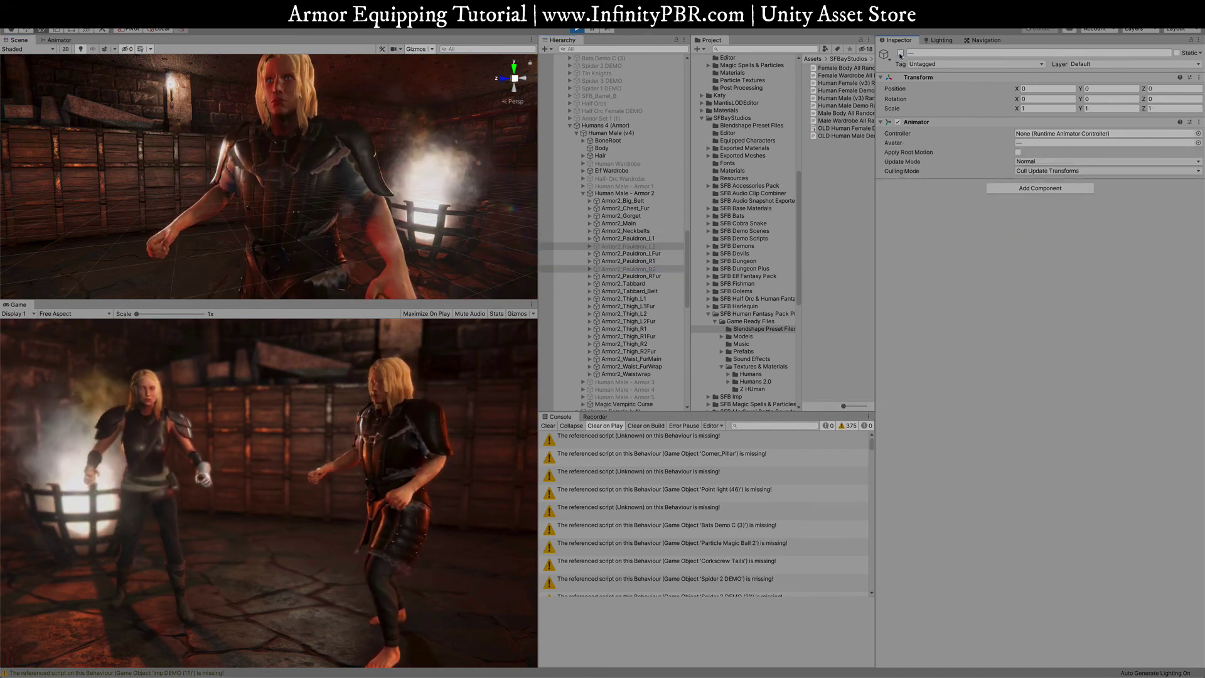
Deactivate the remaining shoulder pieces Armor2_Pauldron_L1, Armor2_Pauldron_LFur, Armor2_Pauldron_R1 and Armor2_Pauldron_RFur.
left_click(653, 239)
left_click(653, 254, "ctrl")
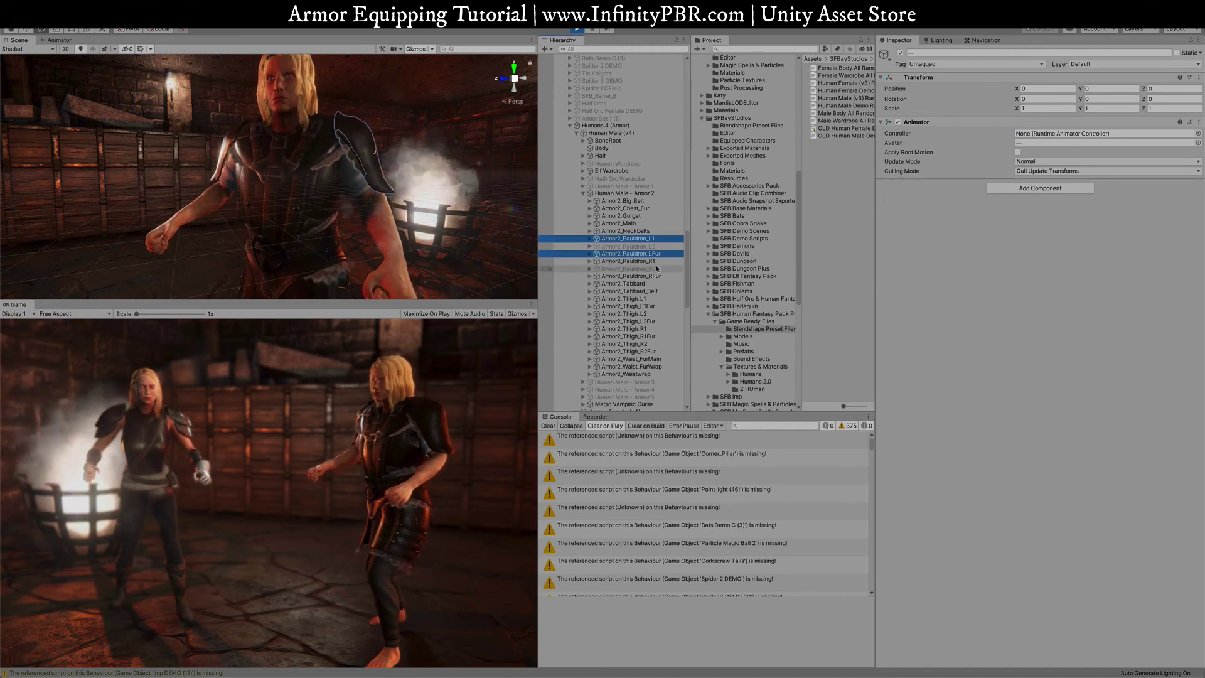
left_click(655, 261, "ctrl")
left_click(658, 276, "ctrl")
left_click(901, 54)
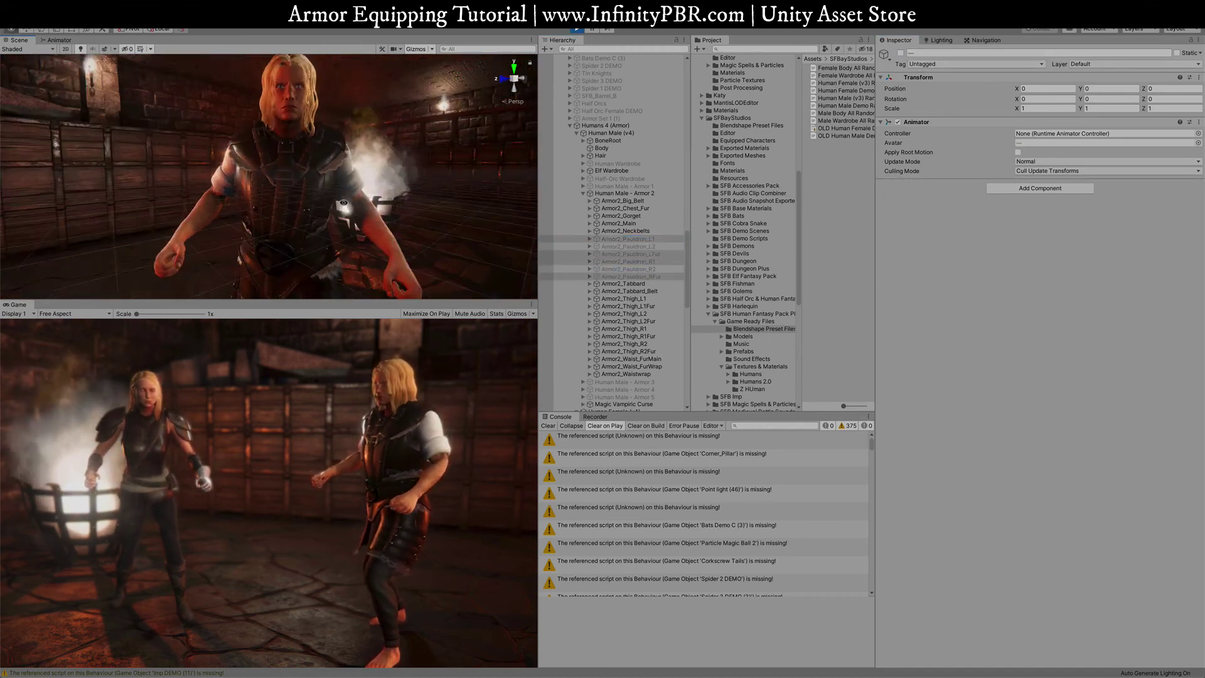
Deactivate Armor2_Tabbard and Armor2_Tabbard_Belt.
left_click(623, 284)
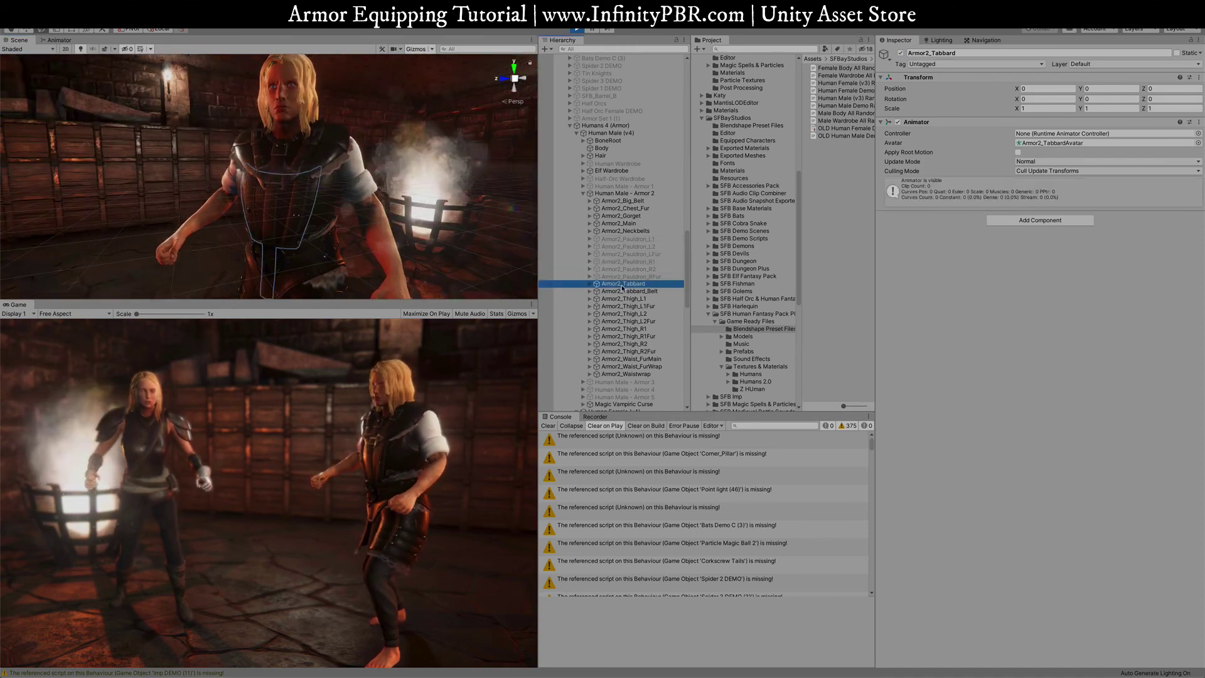
left_click(901, 54)
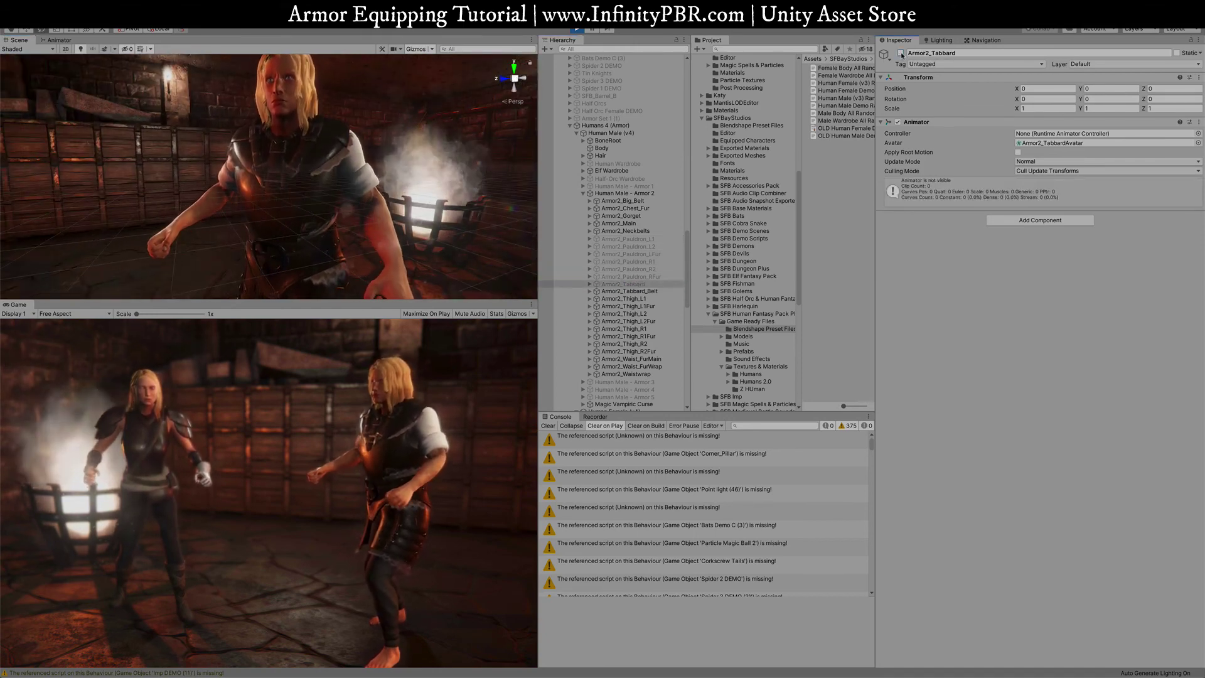
left_click(646, 292)
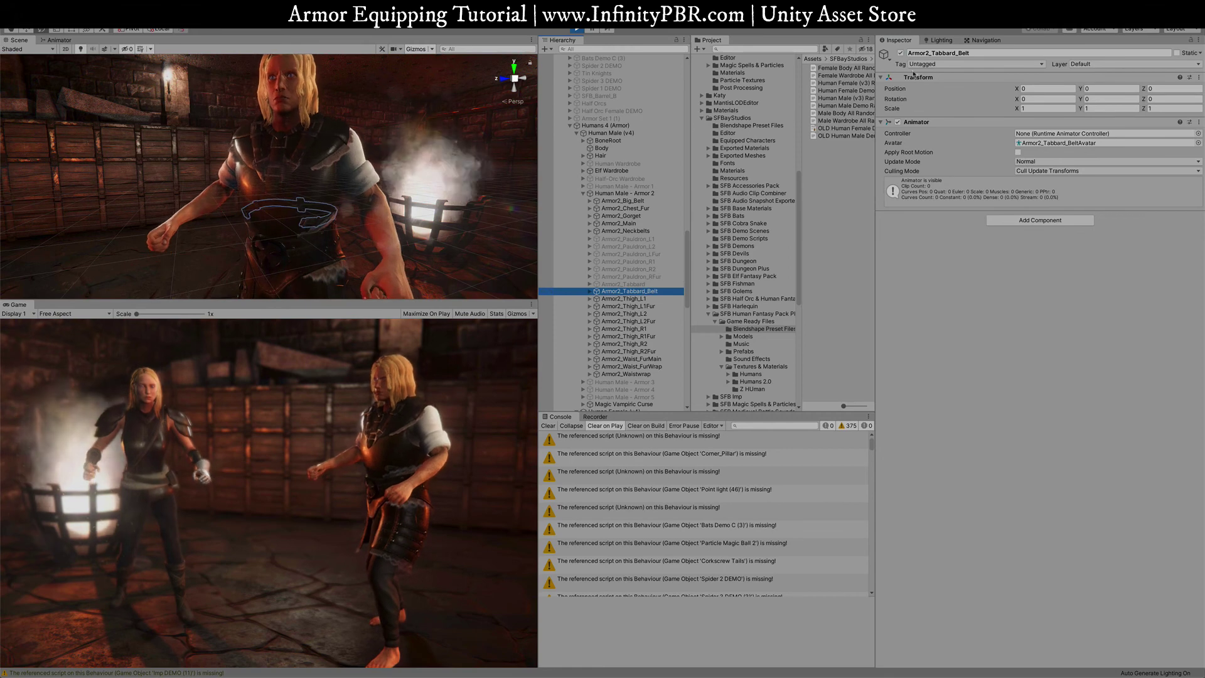
left_click(901, 54)
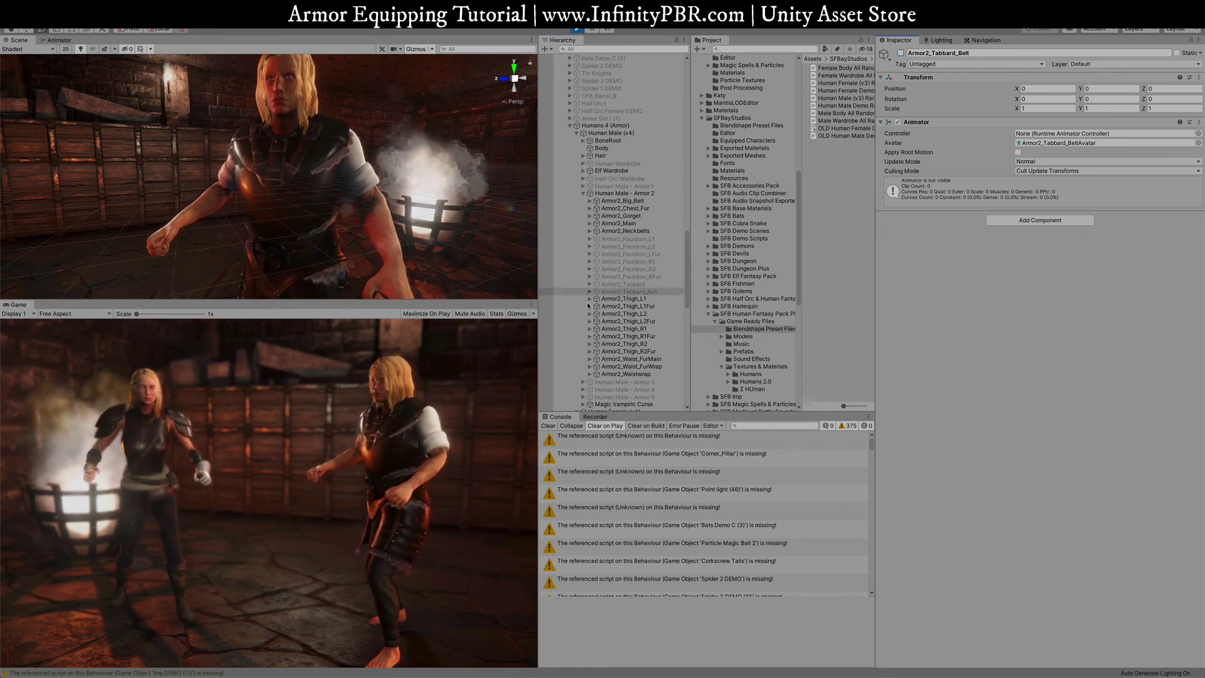
Deactivate the Armor2_Gorget, Armor2_Chest_Fur and Armor2_Neckbelts pieces of the Human Male's Armor 2 set.
left_click(634, 306)
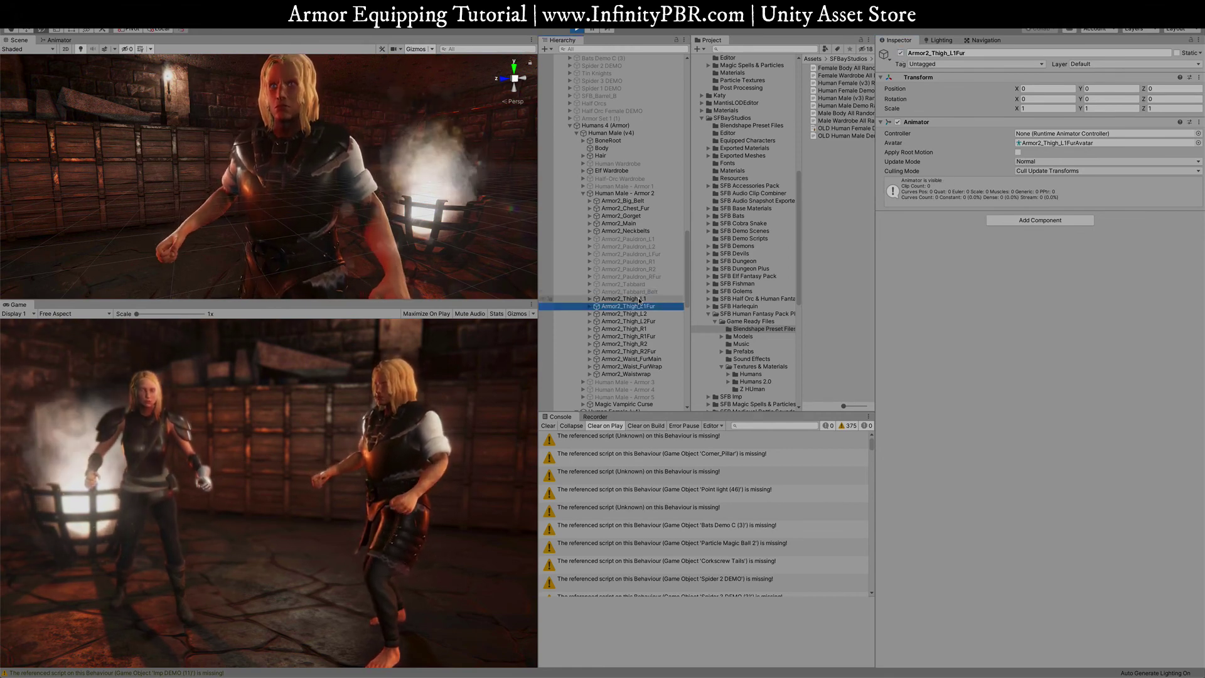
left_click(632, 215)
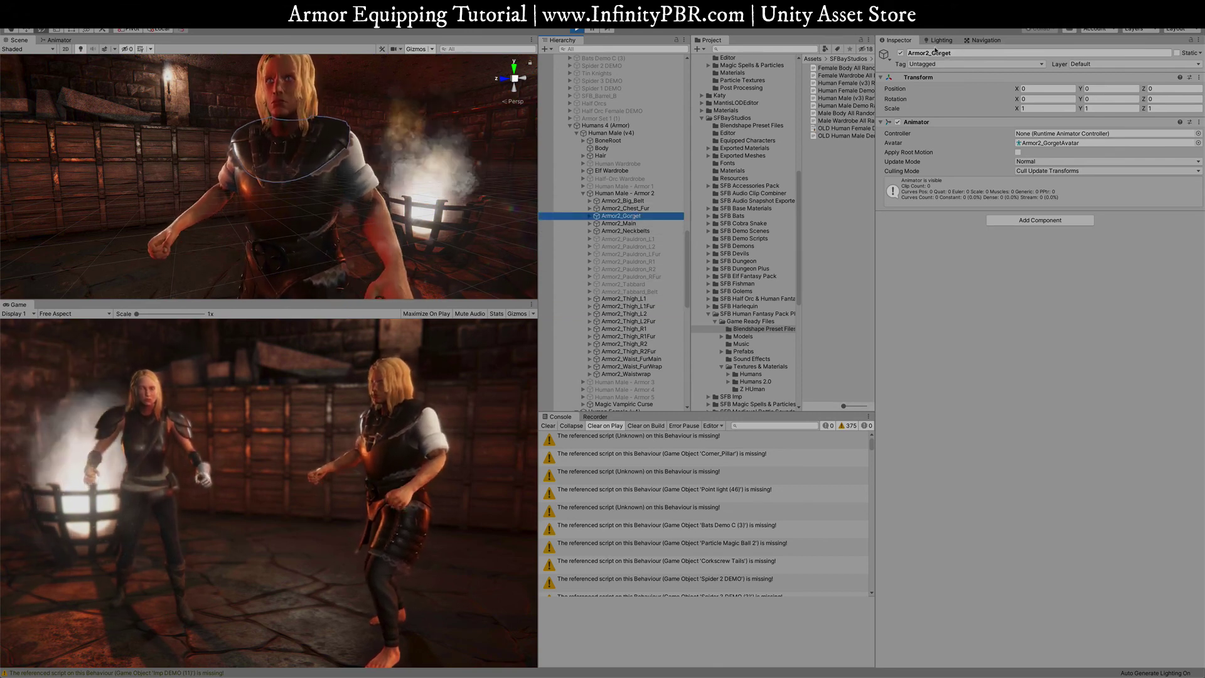
left_click(901, 54)
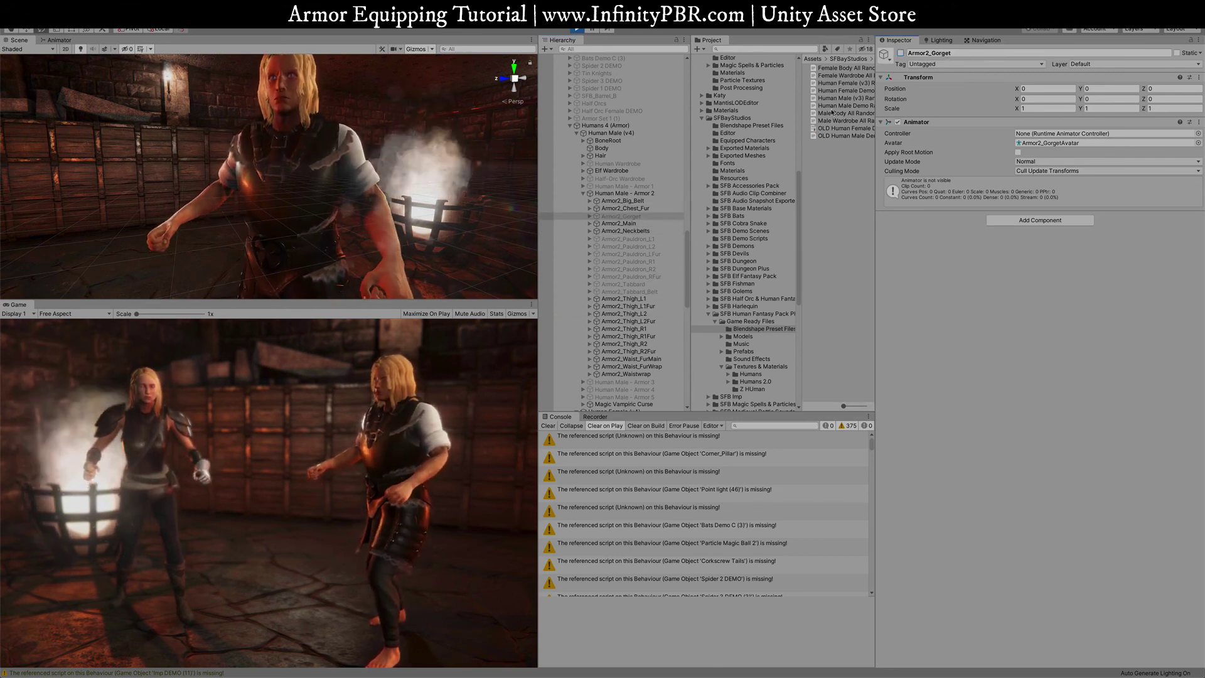
left_click(638, 208)
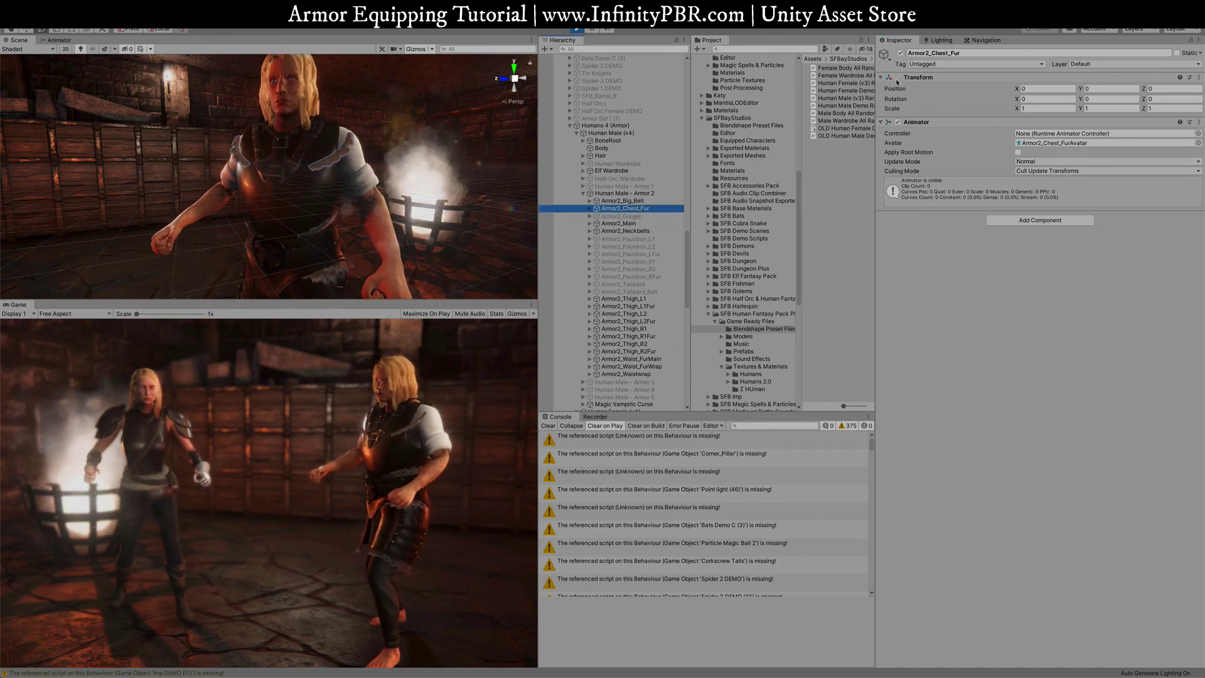
left_click(901, 54)
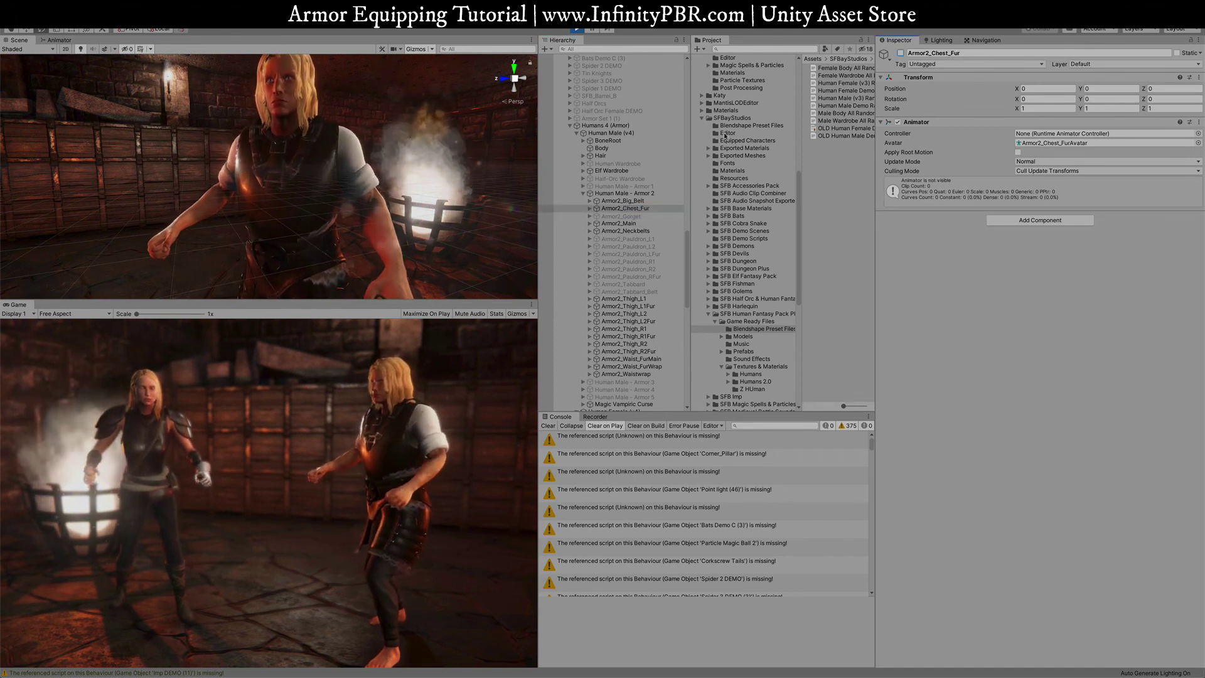
left_click(626, 231)
left_click(901, 54)
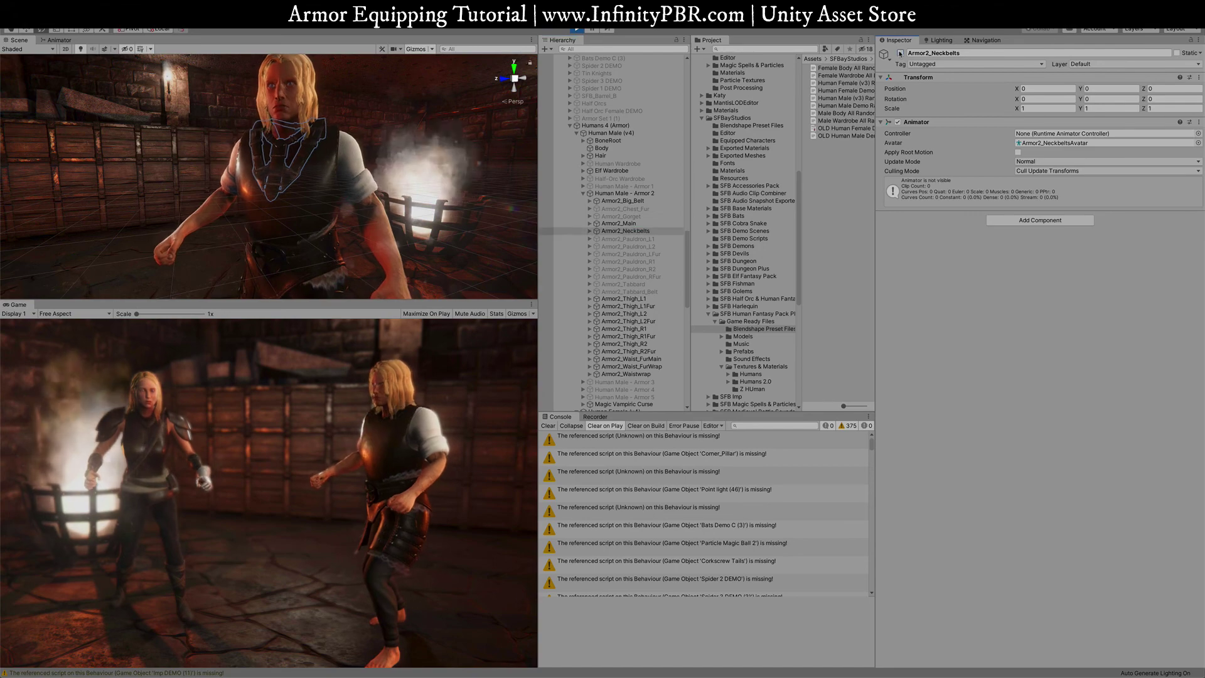
Examine the stripped-down Armor 2 outfit on the Human Male up close and from a distance.
left_click_drag(340, 199, 302, 202, "alt")
scroll(302, 202, "up", 8)
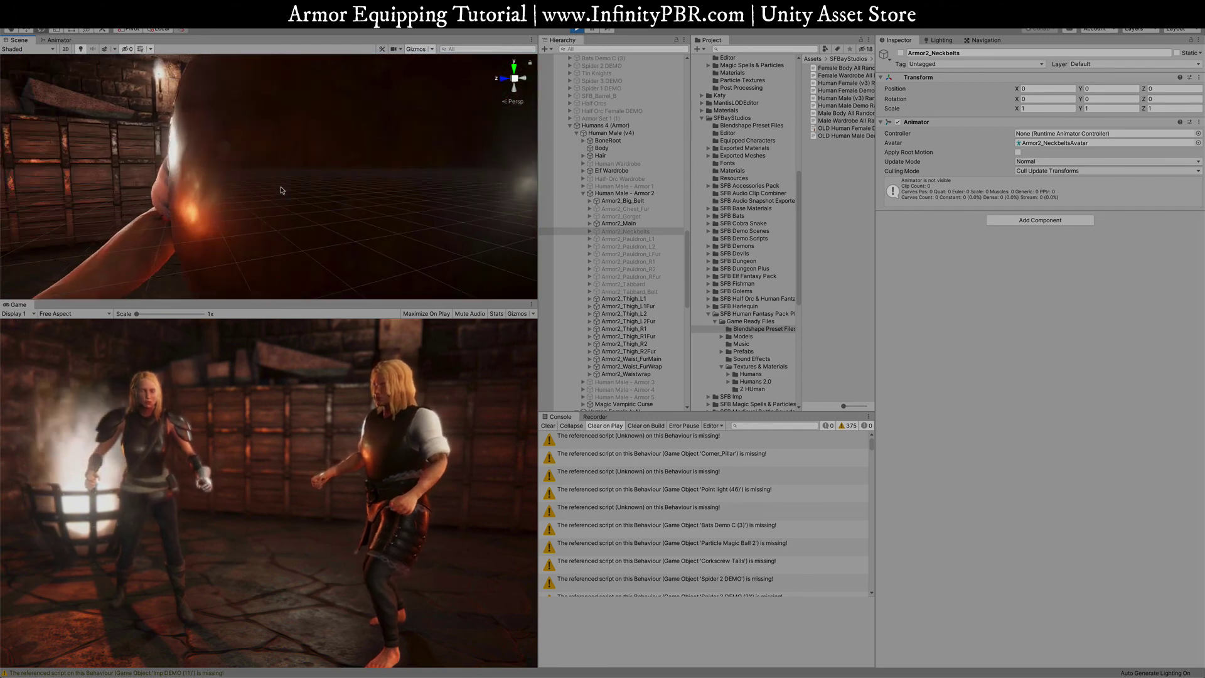
scroll(281, 190, "down", 3)
left_click_drag(301, 227, 357, 212, "alt")
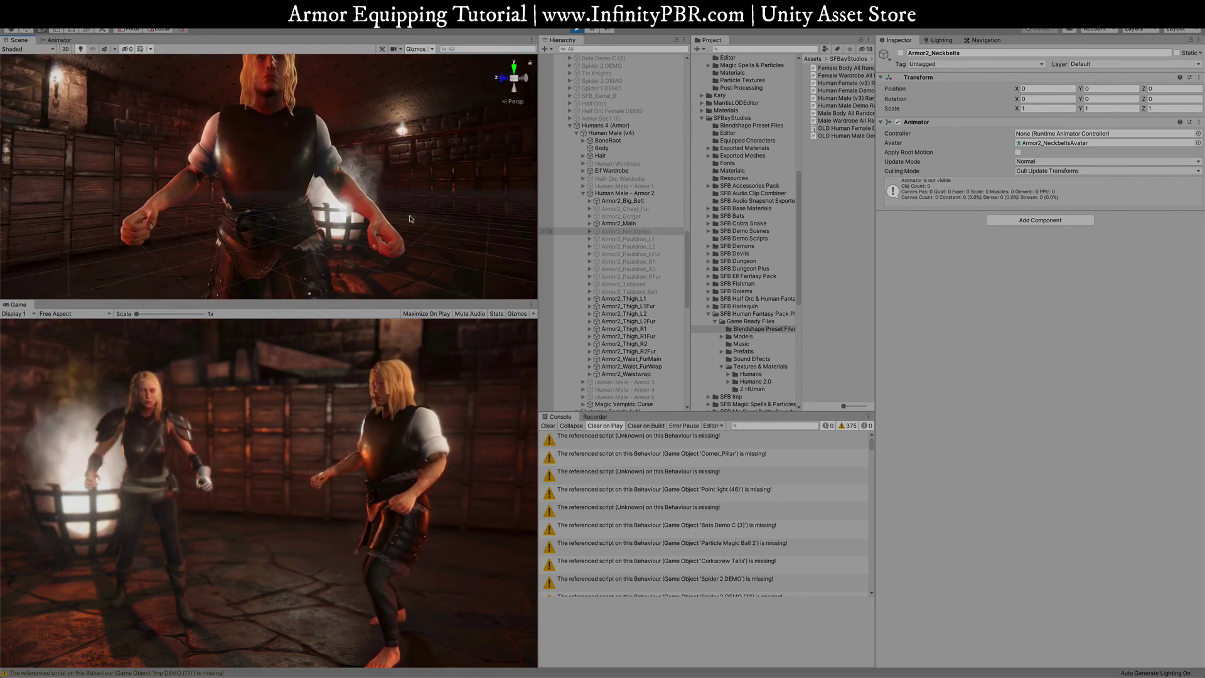
scroll(332, 210, "down", 5)
left_click_drag(333, 211, 136, 214, "alt")
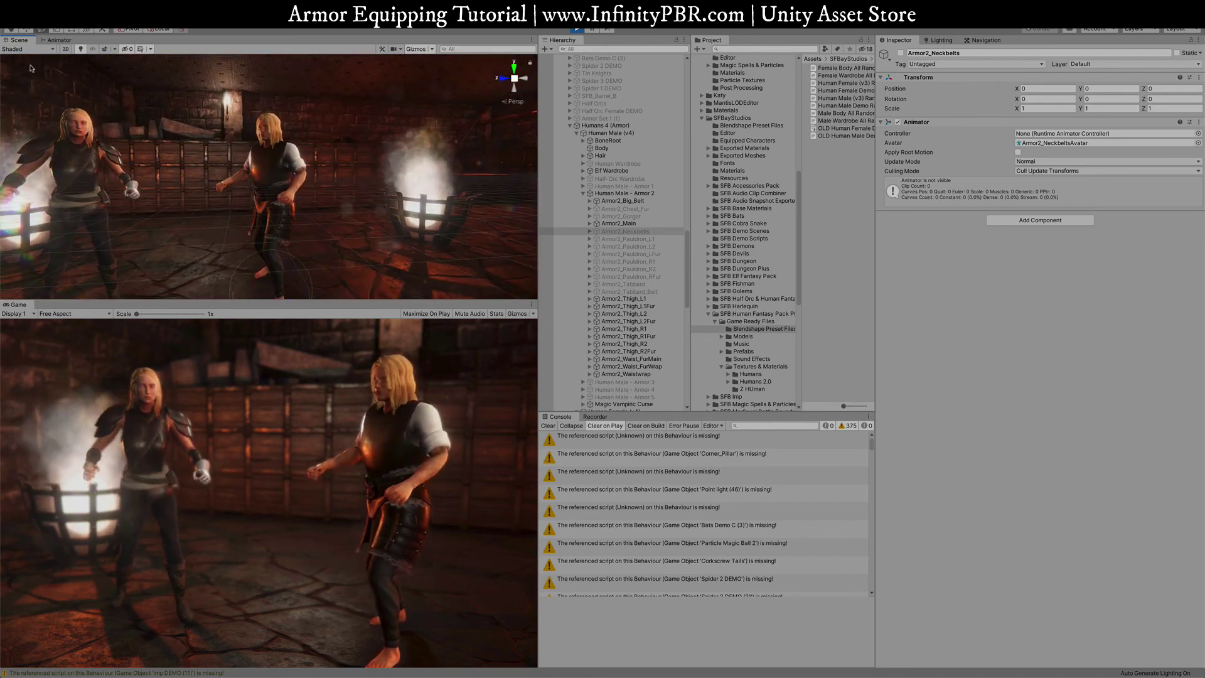
Trigger the attack2Right and attack1Right animations to test the reduced Armor 2 outfit in motion.
left_click(55, 40)
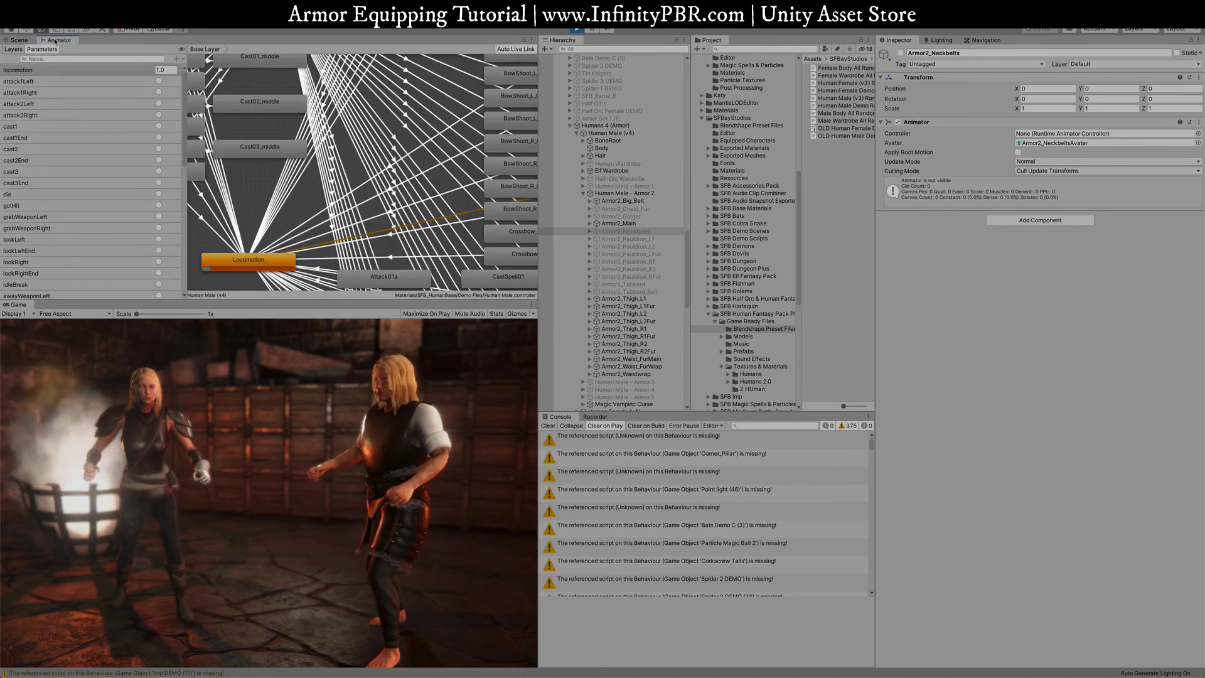
left_click(159, 116)
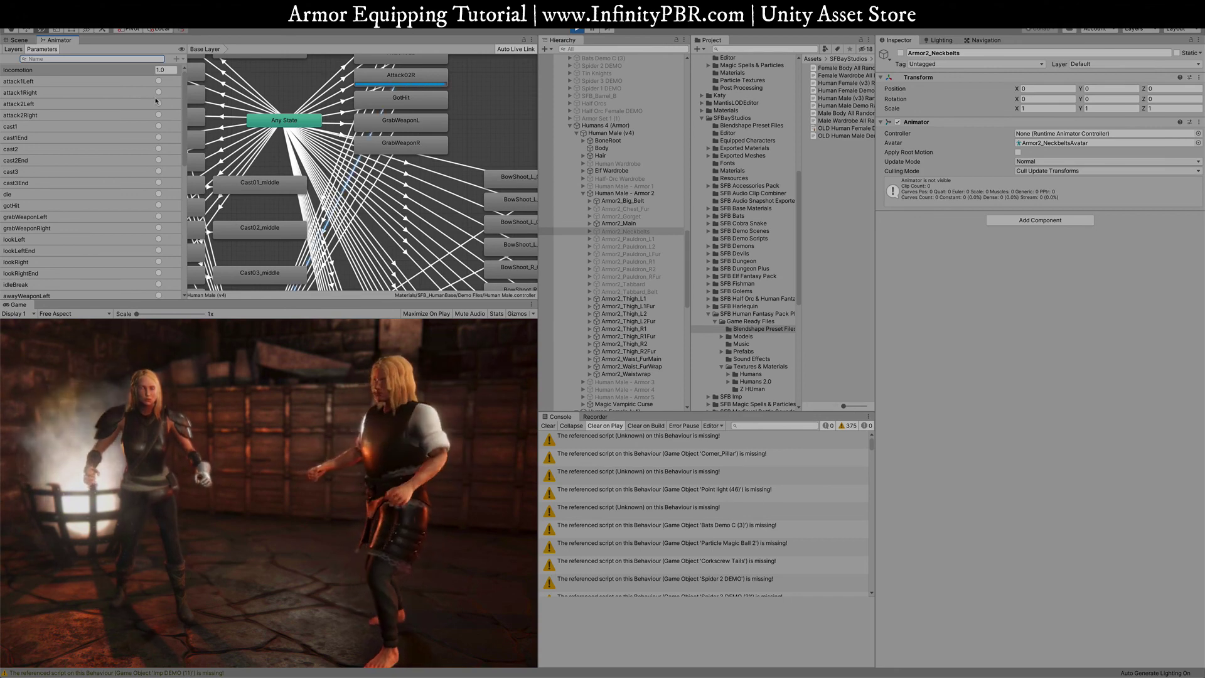
left_click(158, 92)
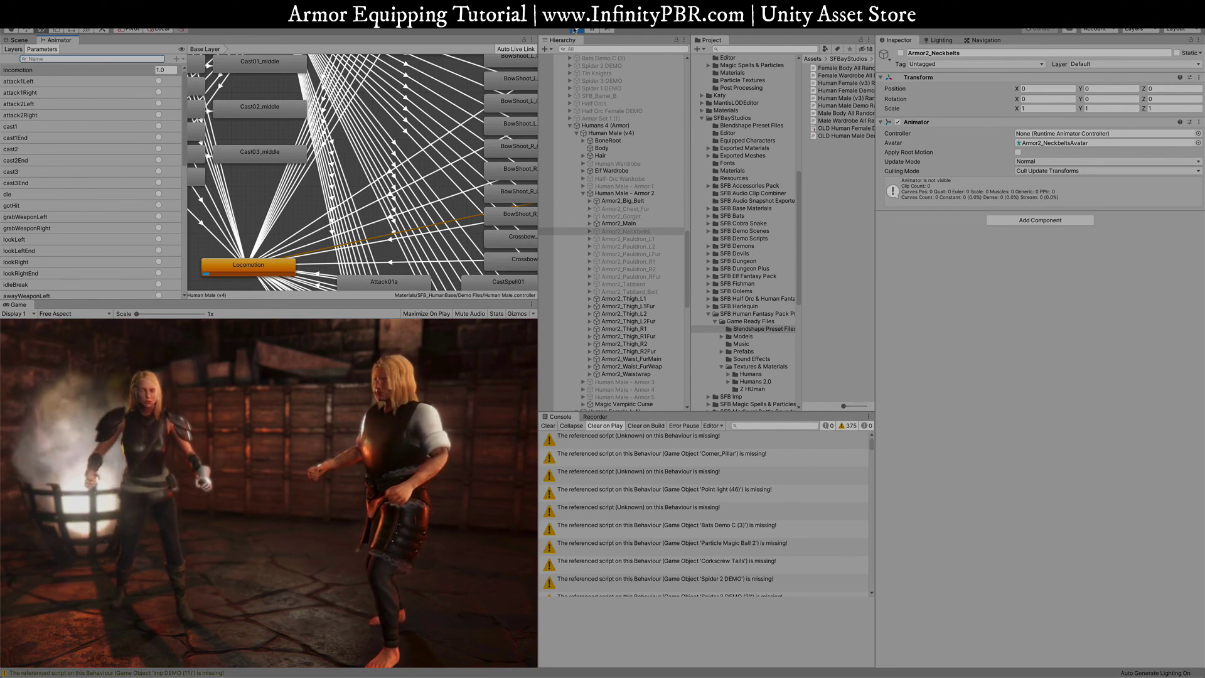
Reactivate all Armor2 pieces from Armor2_Chest_Fur through Armor2_Tabbard_Belt together and trigger the attack1Left animation.
left_click(624, 208)
left_click(631, 291, "shift")
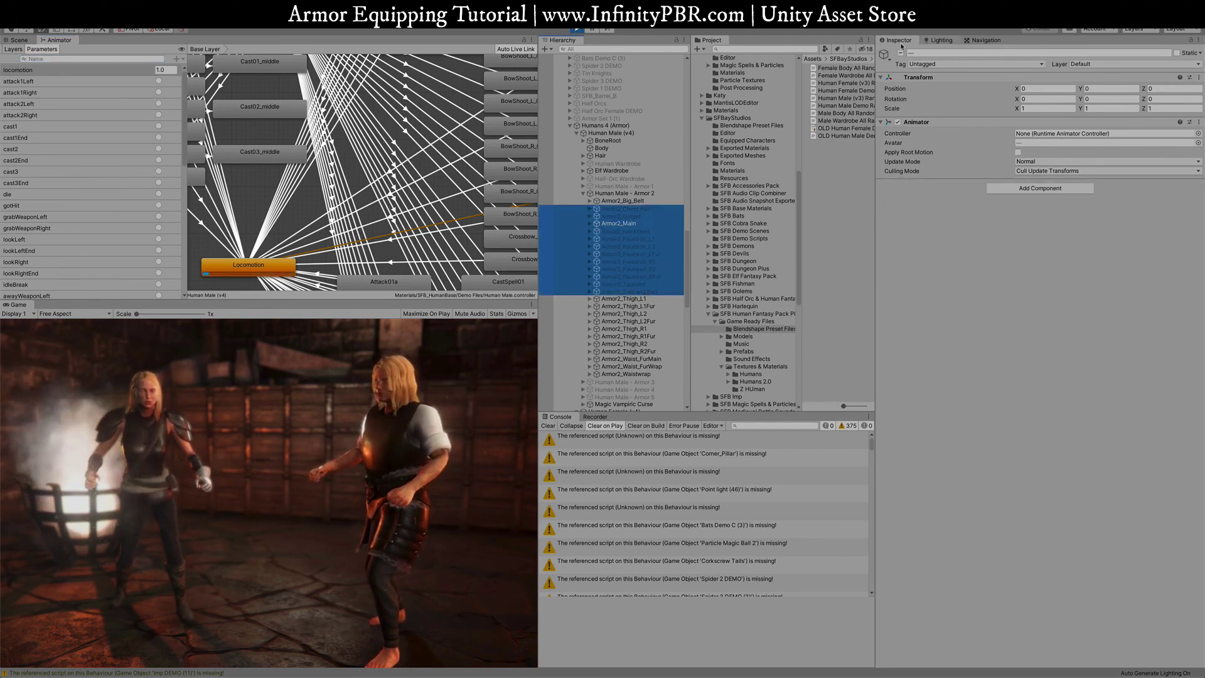
left_click(901, 52)
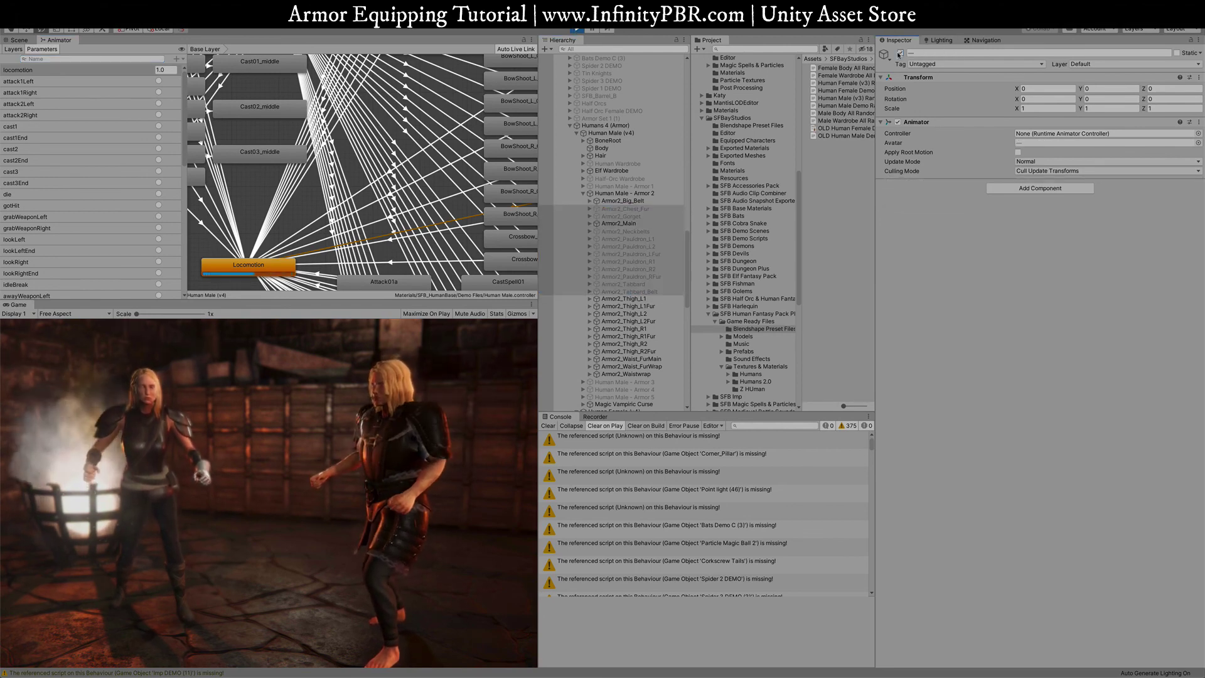
left_click(158, 93)
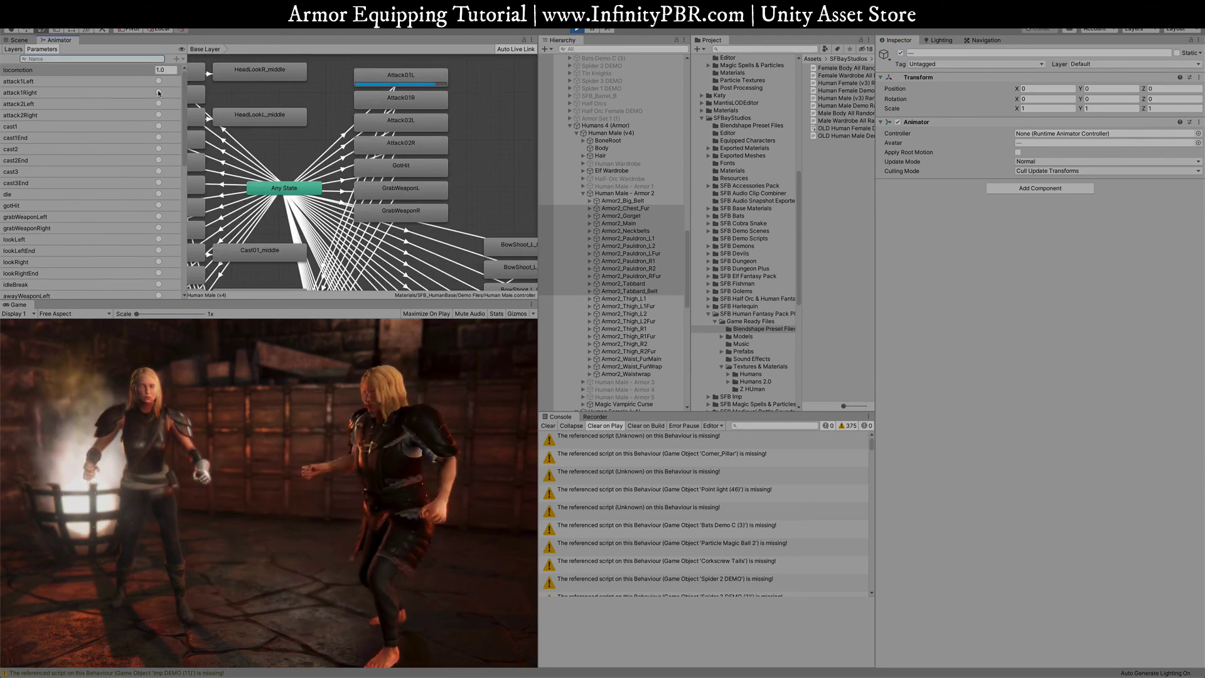